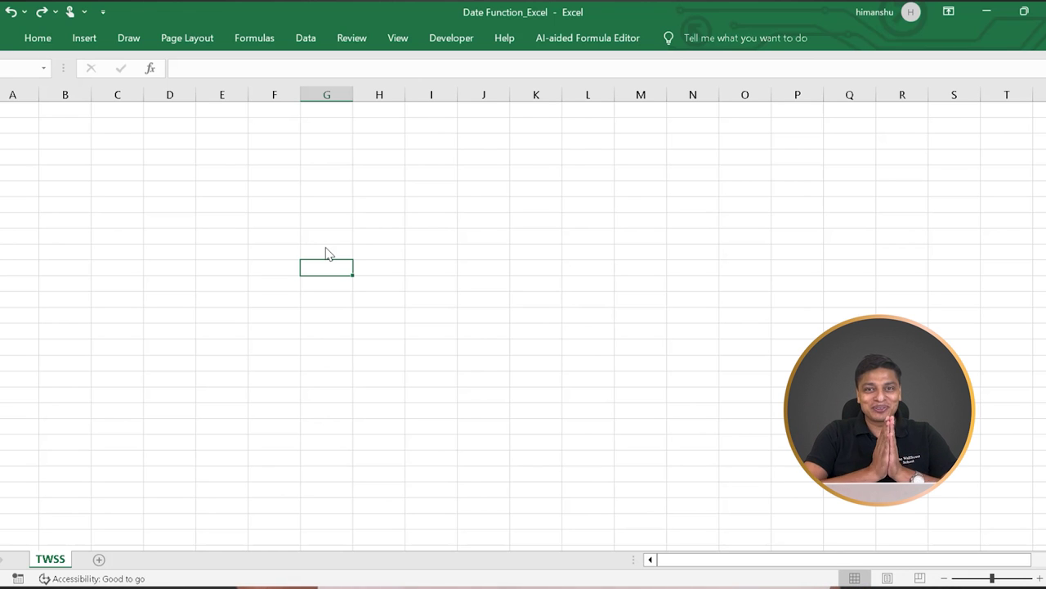
Insert the current date in cell D5 with the formula =TODAY().
click(186, 205)
click(266, 223)
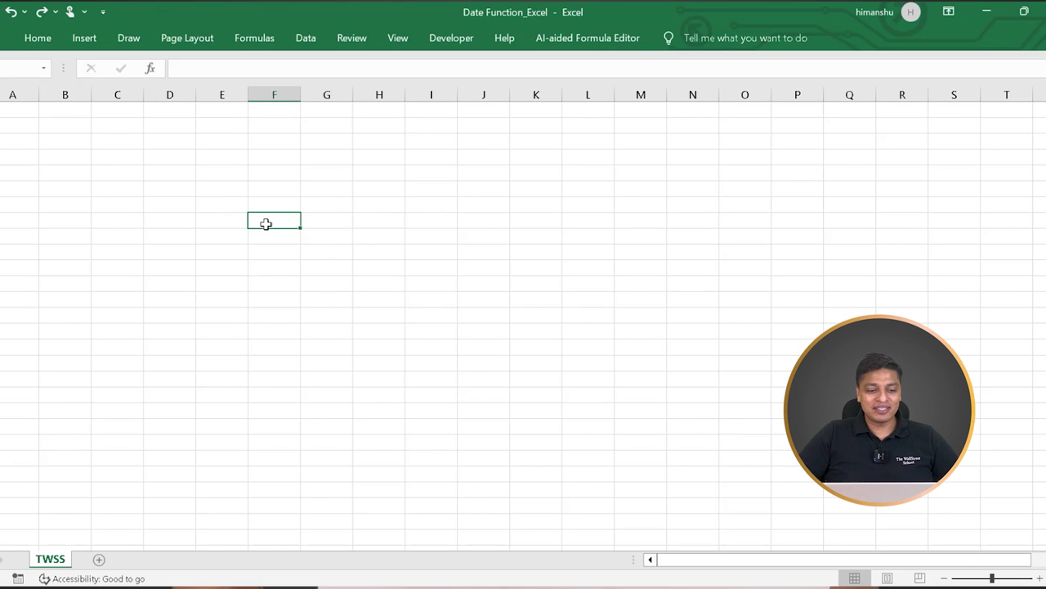
click(163, 170)
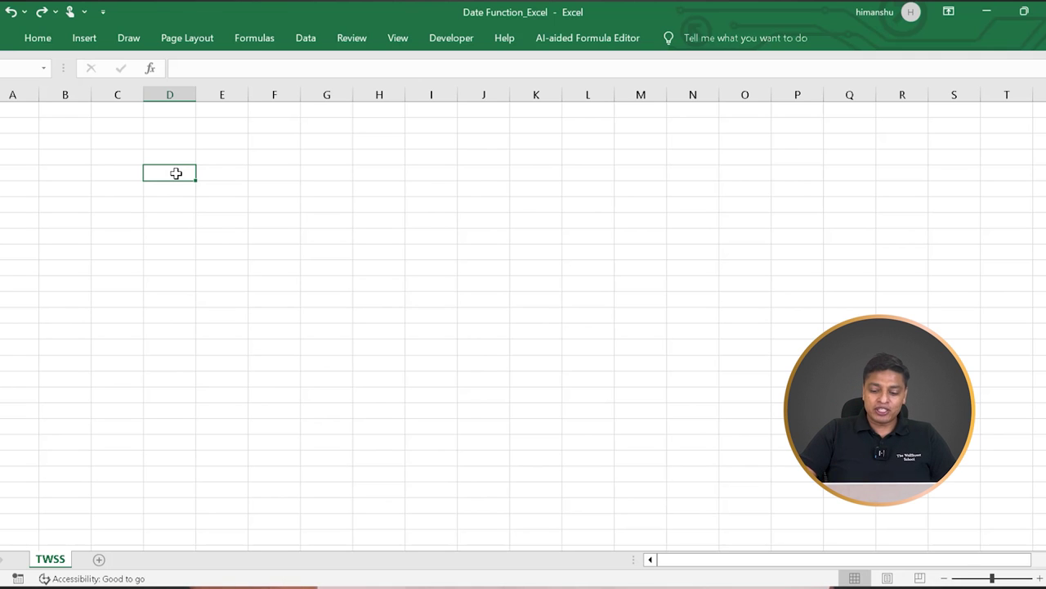
text(=today()
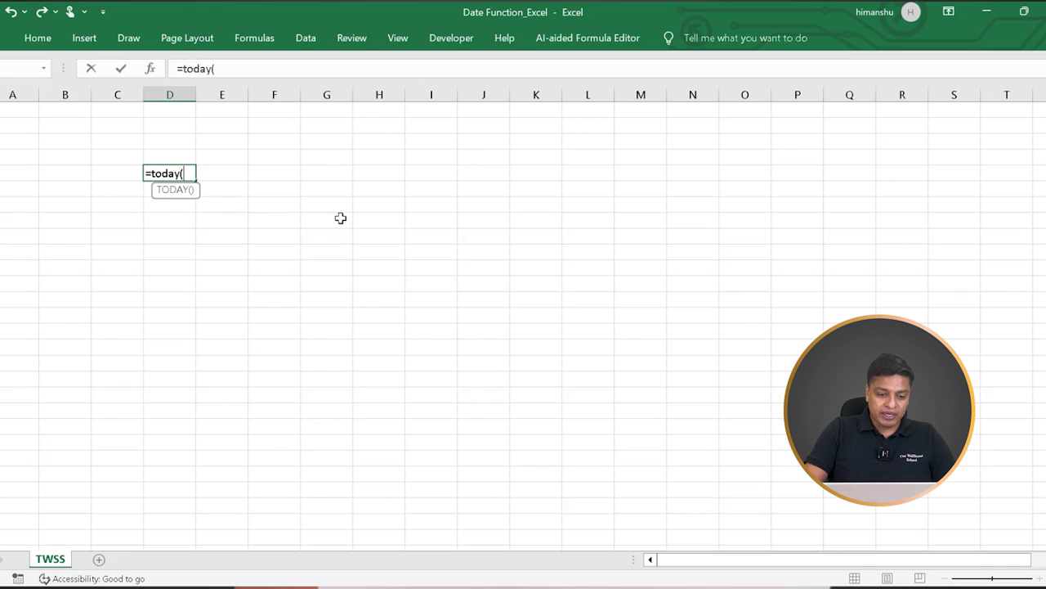
text())
key(Return)
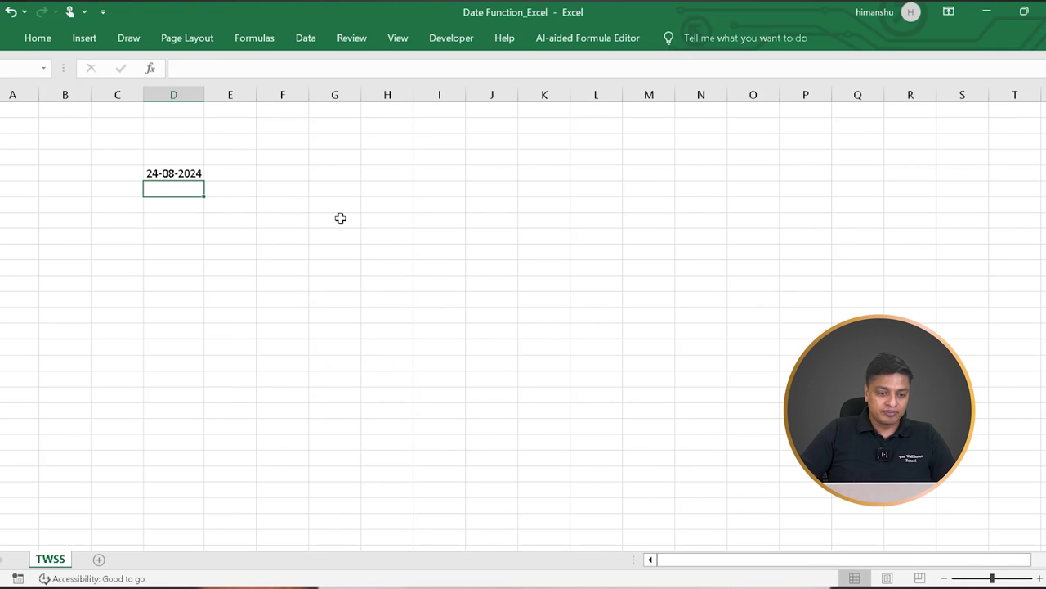
key(Up)
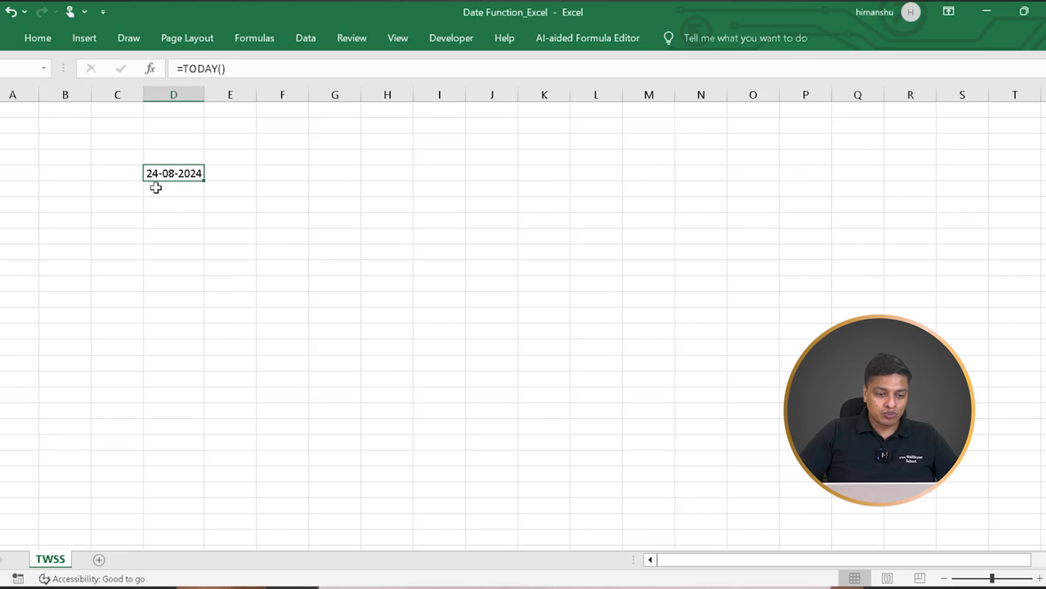
Apply the day, abbreviated month and two-digit year date format to the date in D5.
click(248, 154)
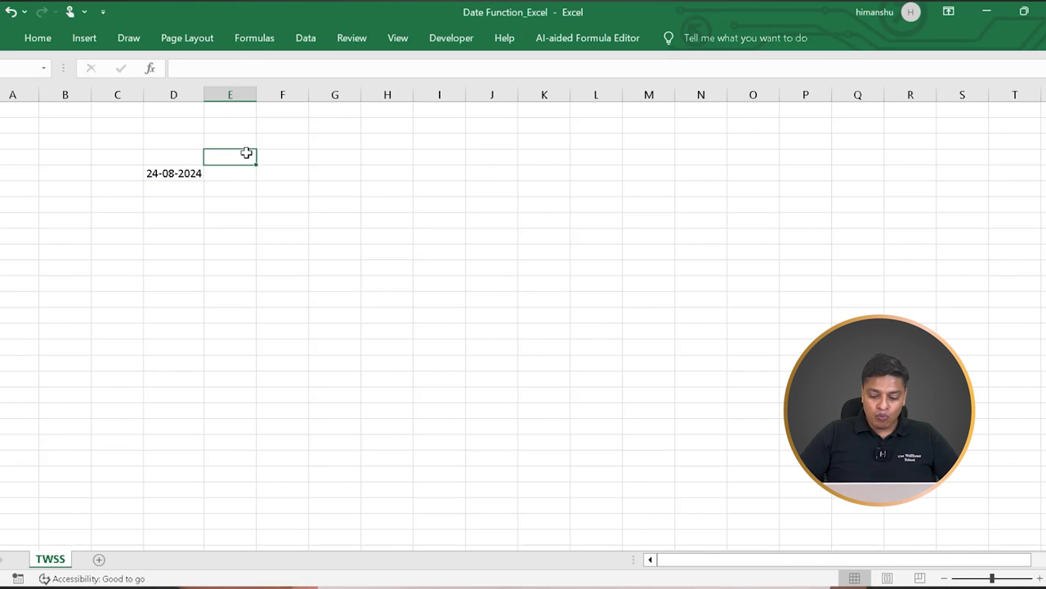
key(Down)
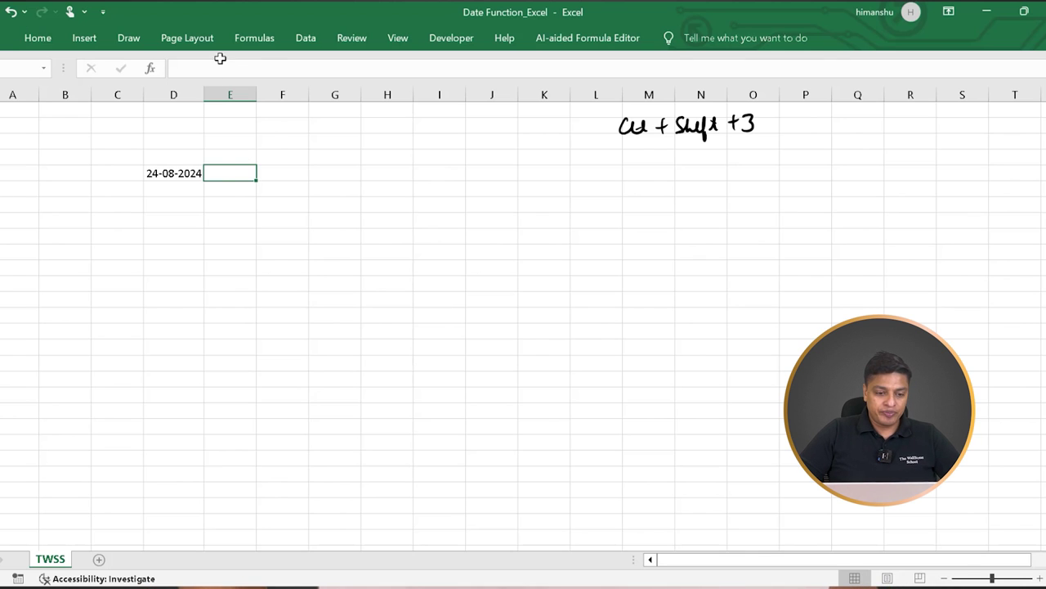
click(181, 186)
click(183, 171)
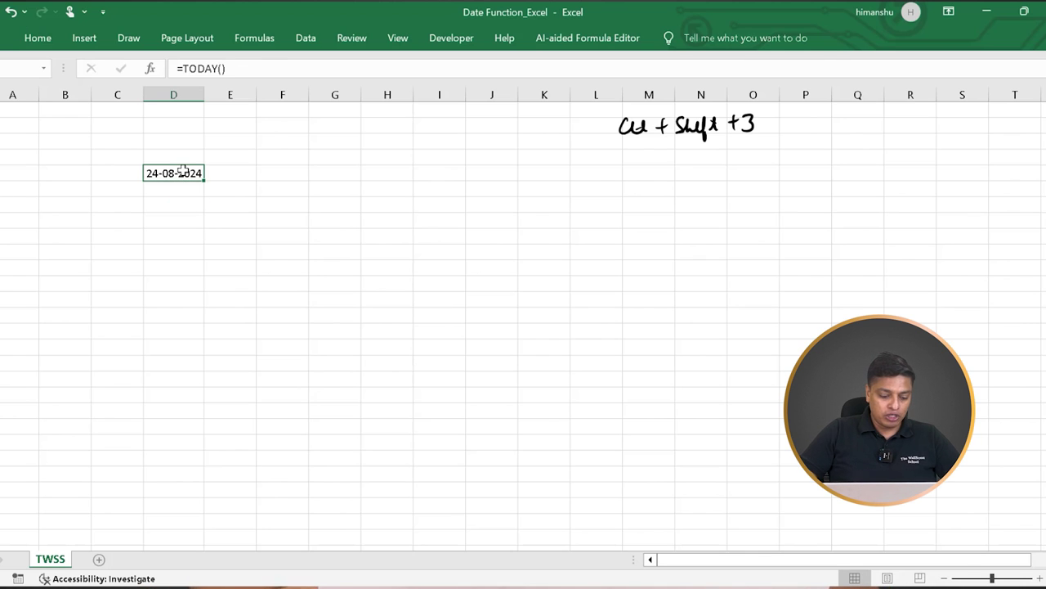
key(ctrl+shift+3)
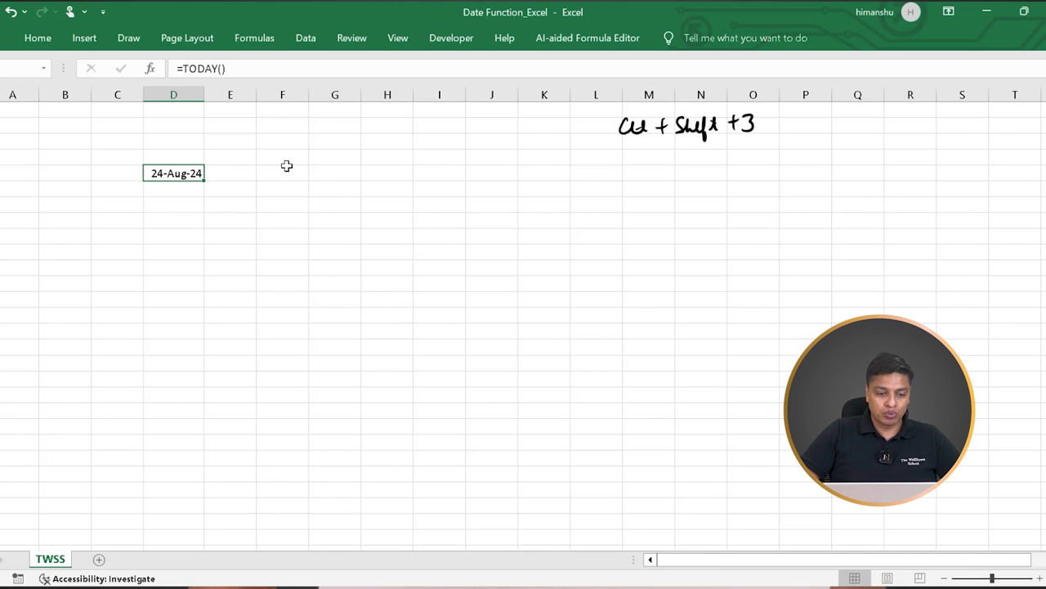
click(245, 177)
click(177, 175)
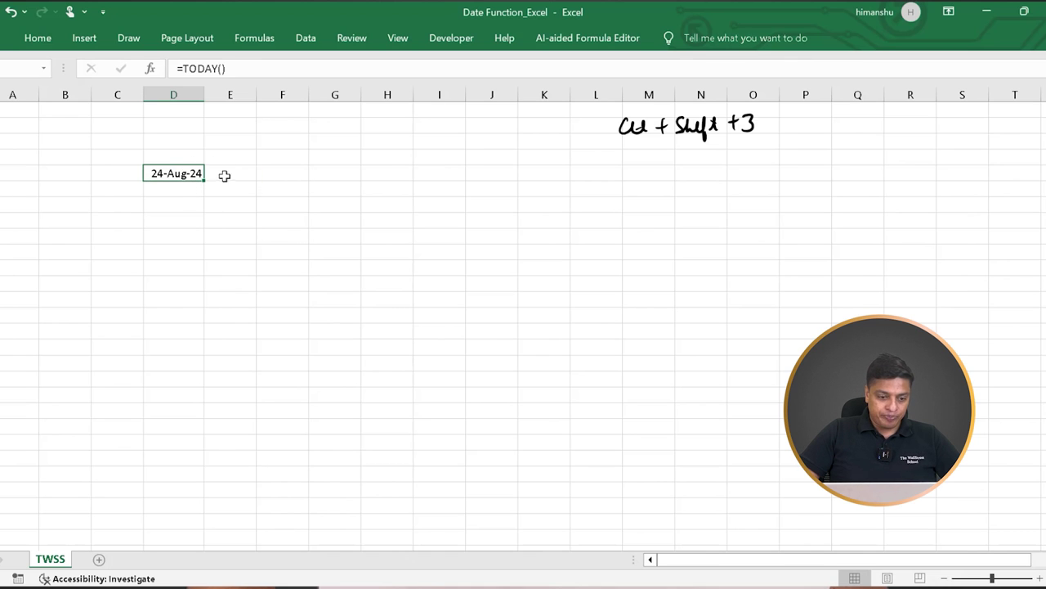
Extract the year of the D5 date in cell F5 with the formula =YEAR(D5).
click(286, 173)
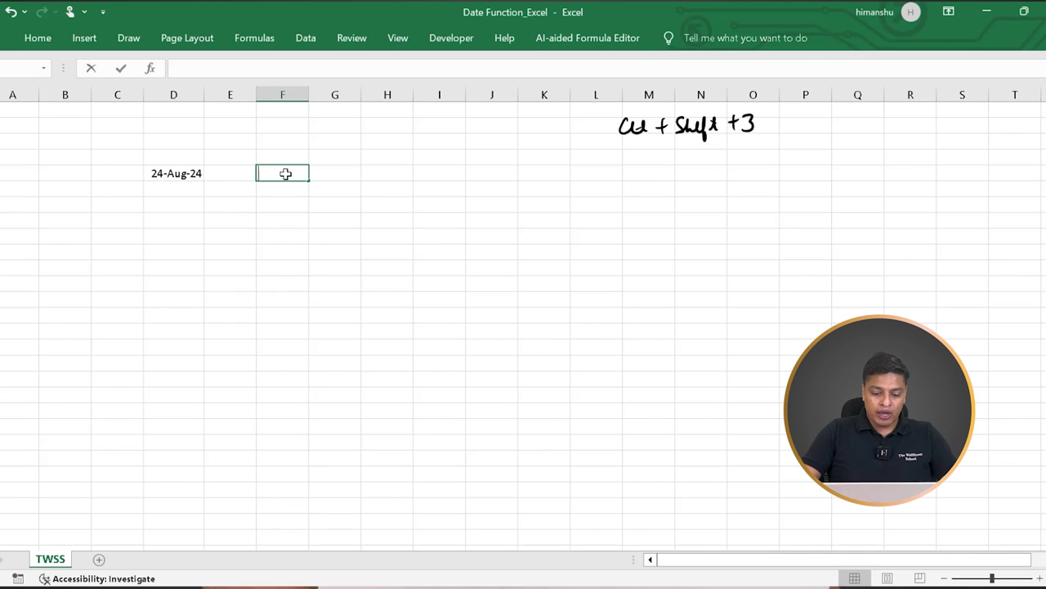
text(=year)
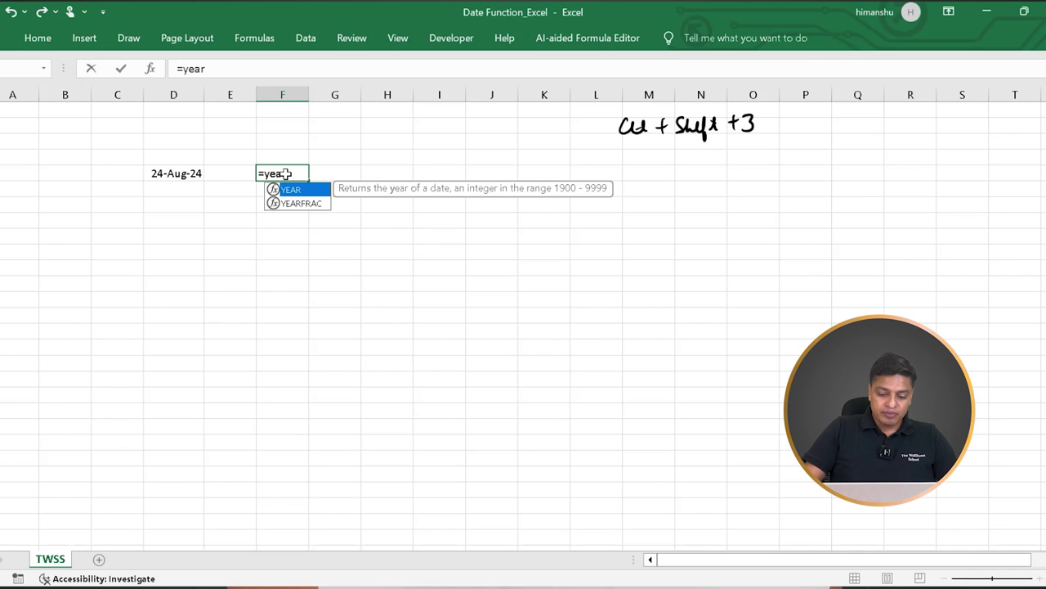
text(()
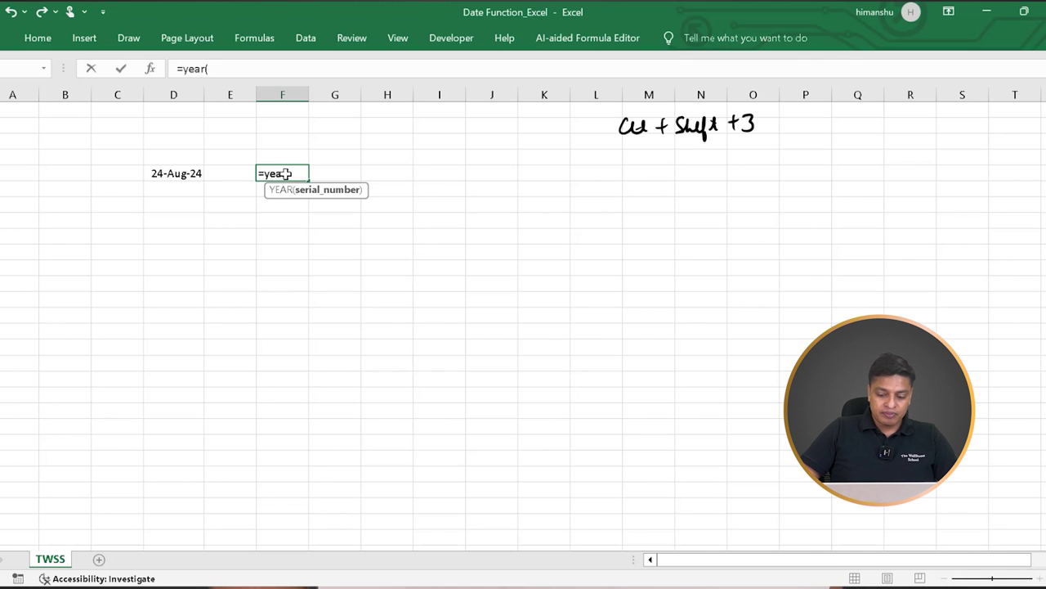
key(Left)
key(Left)
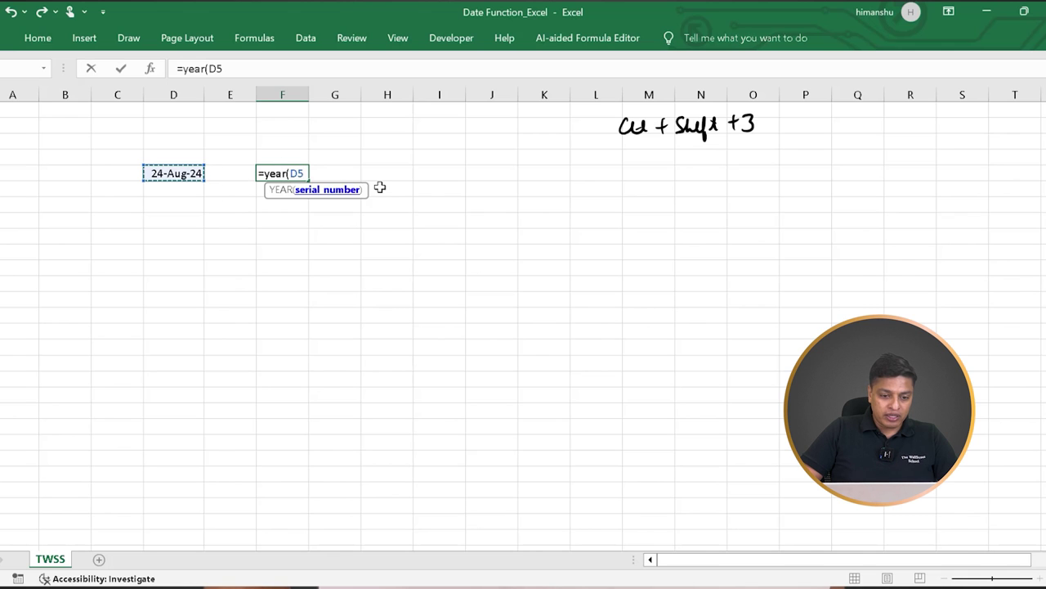
key(ctrl+Return)
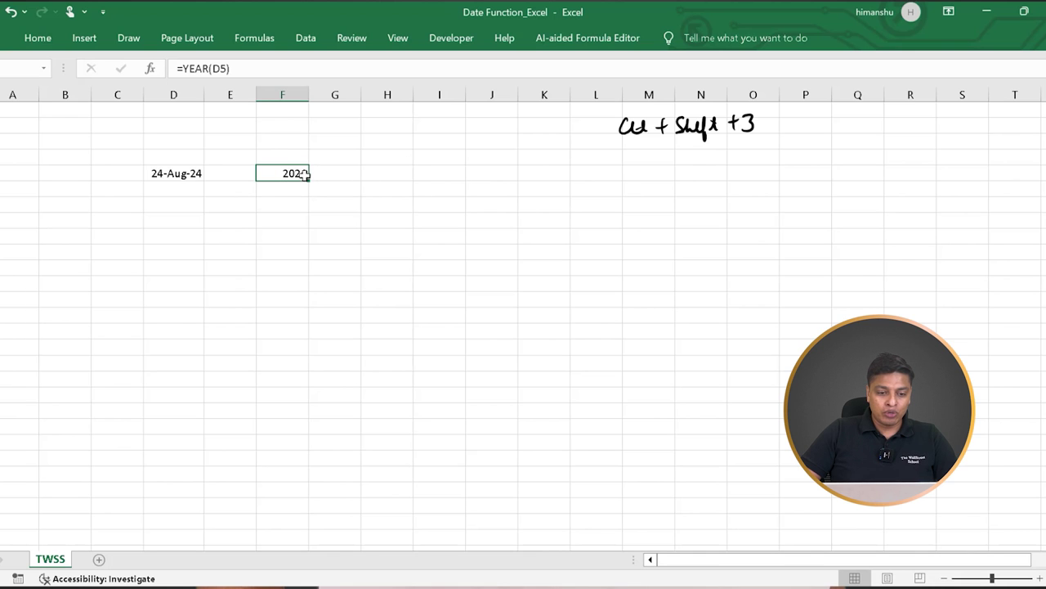
Enter the date 11 Jan 2030 in cell C9.
click(123, 236)
text(11)
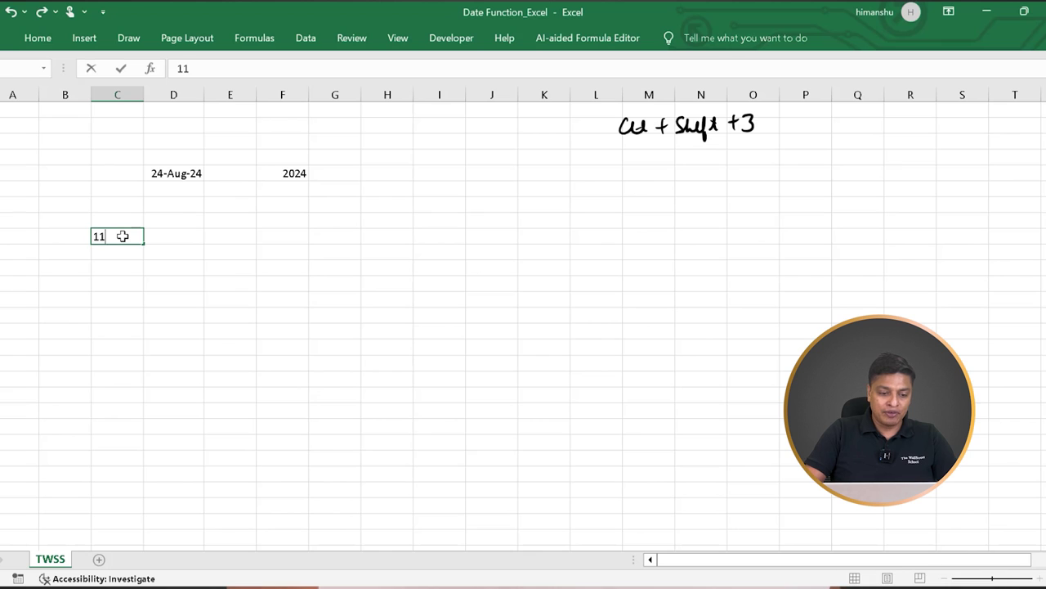
text( Jan 2030)
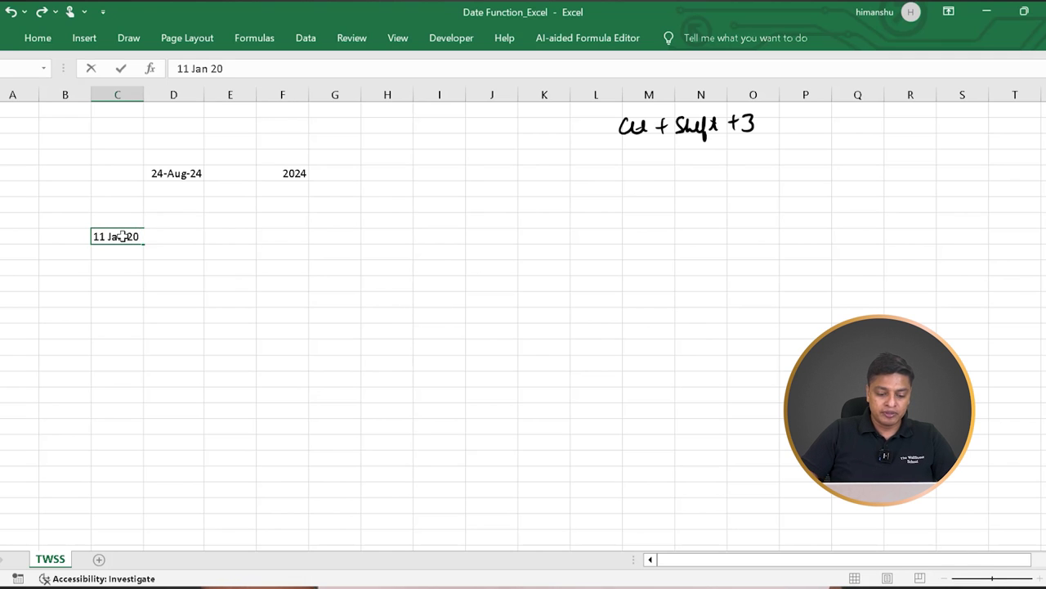
key(Return)
key(Up)
Extract the year of the C9 date in cell E9 with the formula =YEAR(C9).
key(Right)
key(Right)
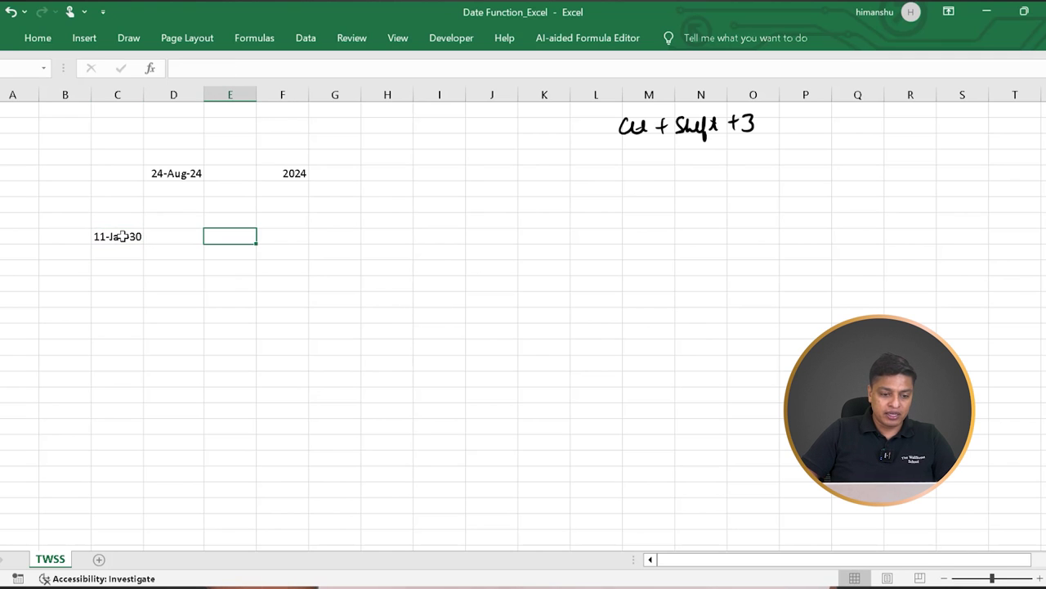
text(=year)
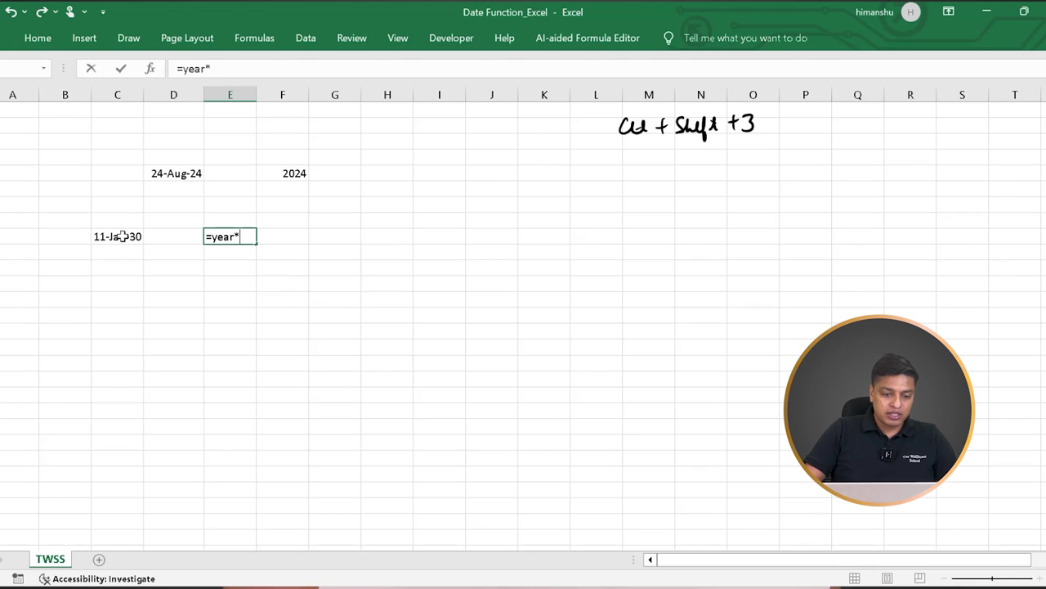
text(()
key(Left)
key(Left)
key(Left)
key(Right)
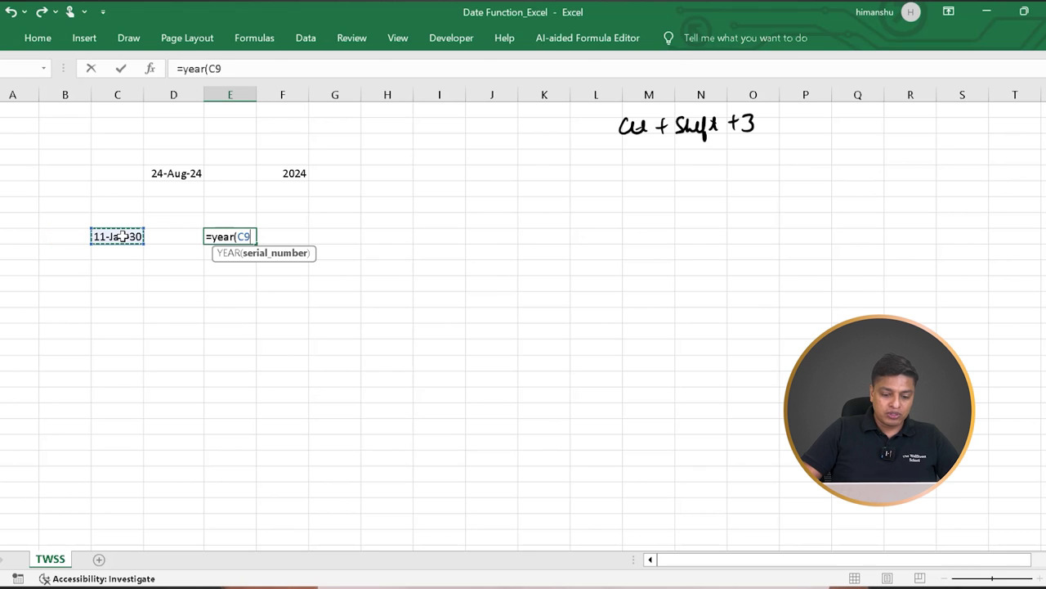
key(Return)
key(Up)
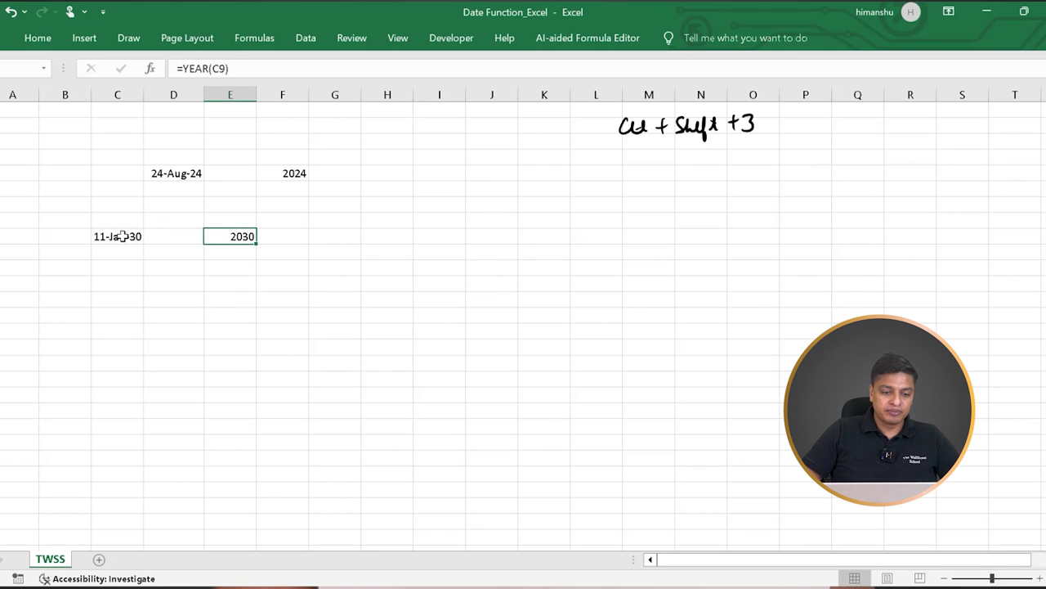
key(Left)
key(Left)
key(Right)
key(Right)
key(Right)
key(Left)
key(Left)
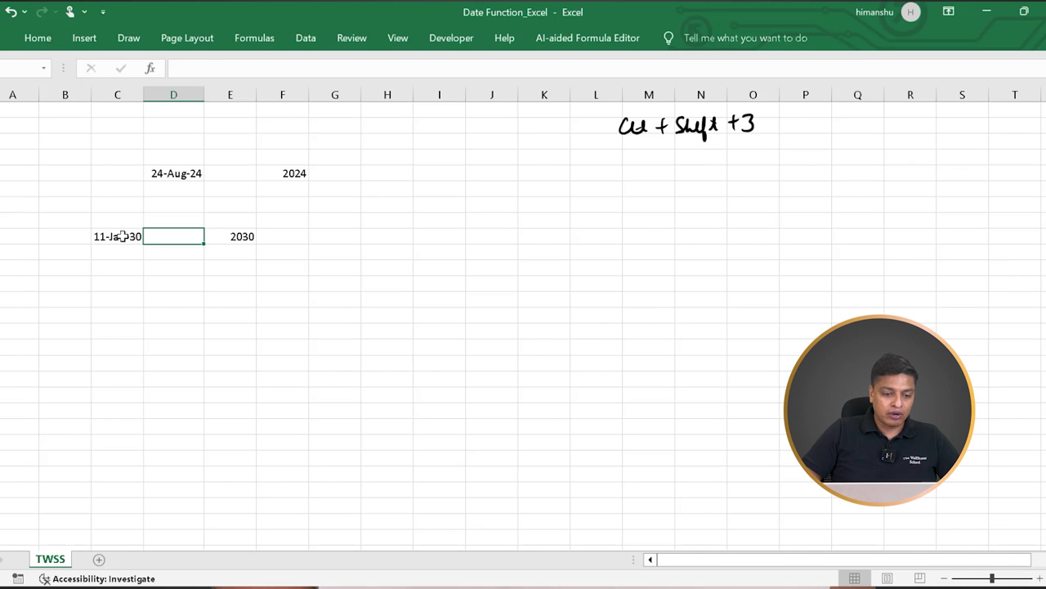
key(Left)
key(Right)
key(Right)
key(Right)
key(Left)
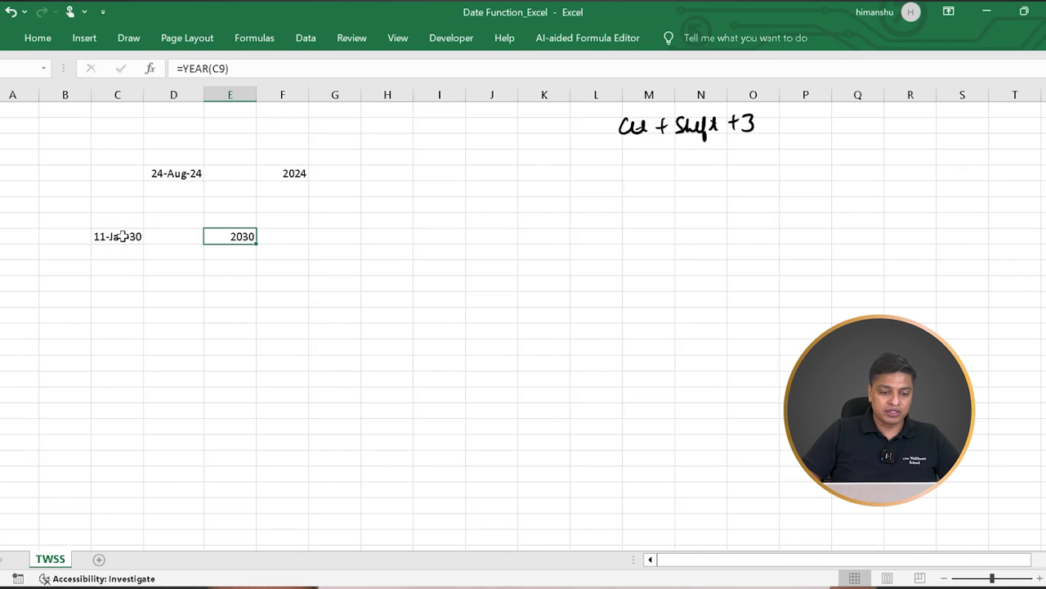
key(Left)
key(Left)
key(shift+Right)
key(shift+Right)
key(Left)
key(Right)
key(Right)
Move the date from C9 to D9 so it lines up under the date in D5.
key(Left)
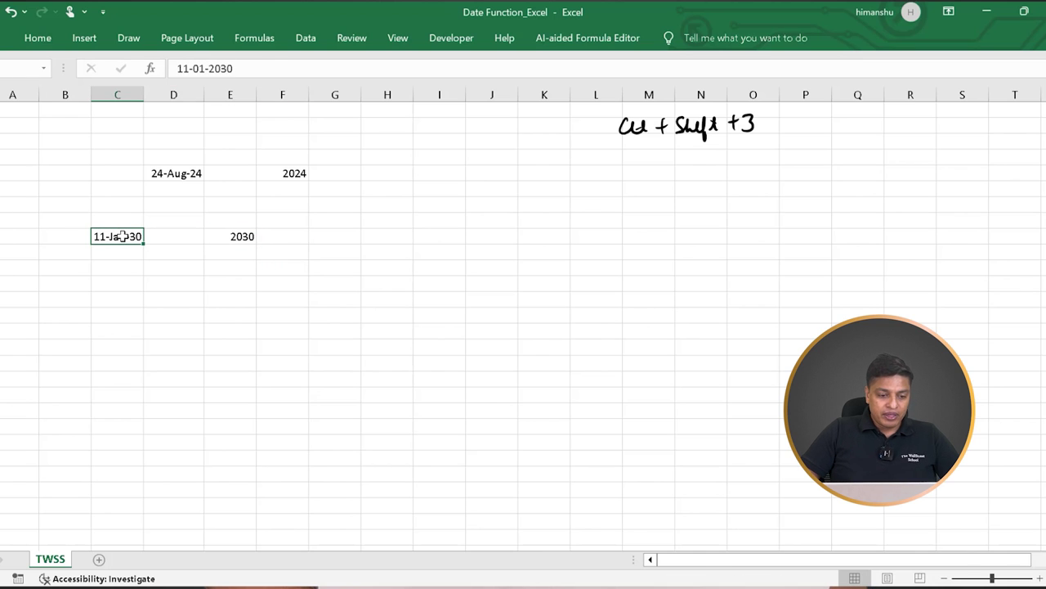
key(ctrl+x)
key(Right)
key(ctrl+v)
key(ctrl+c)
key(Up)
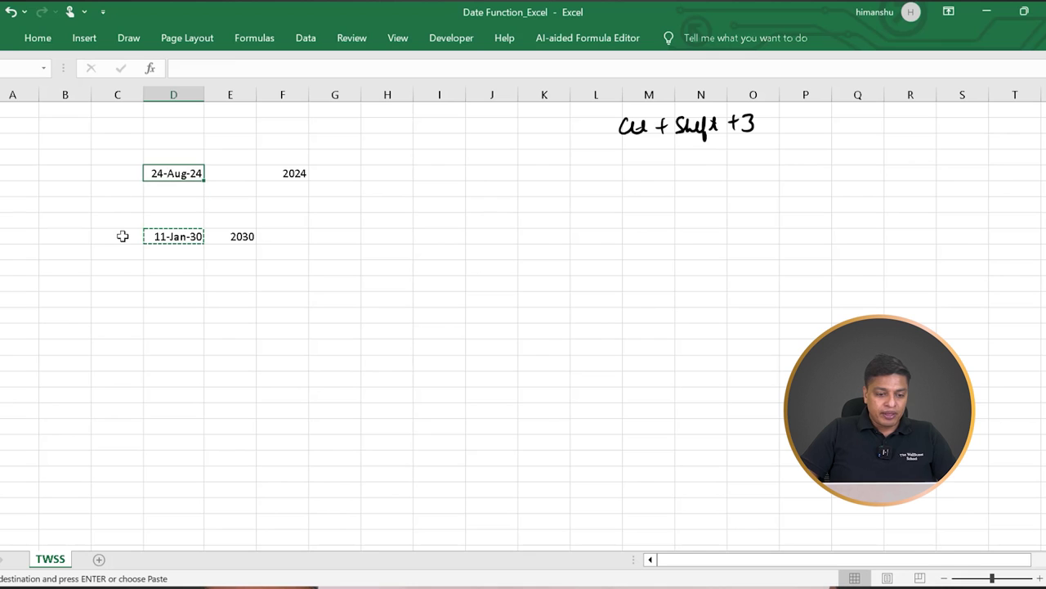
key(Right)
key(Right)
key(Left)
key(Left)
key(Right)
key(Right)
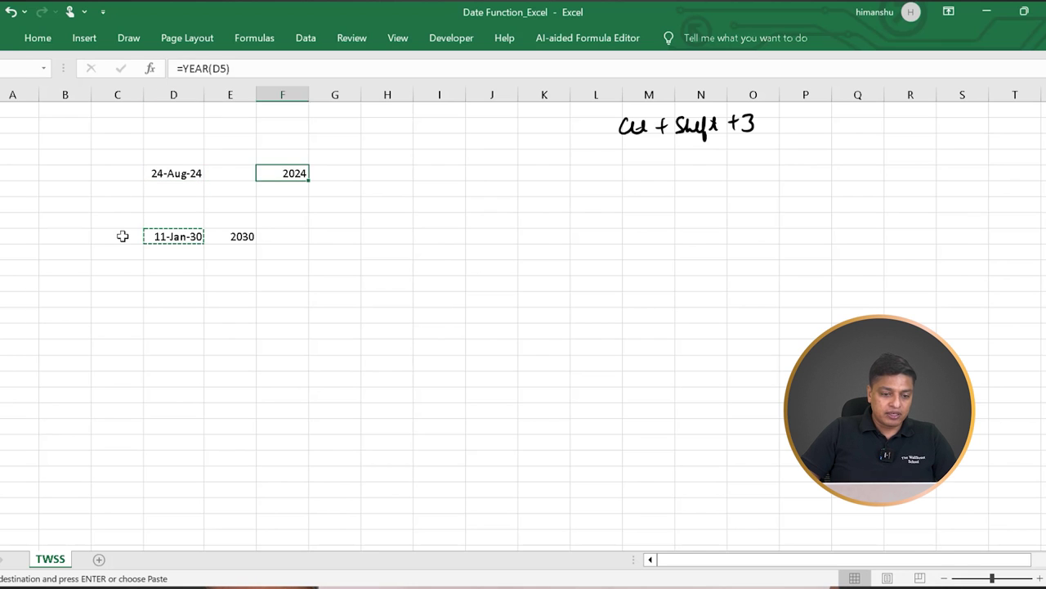
key(Right)
key(Left)
key(Left)
key(Left)
Extract the month number of the D5 date in cell G5 with the formula =MONTH(D5).
key(Right)
key(Right)
key(Right)
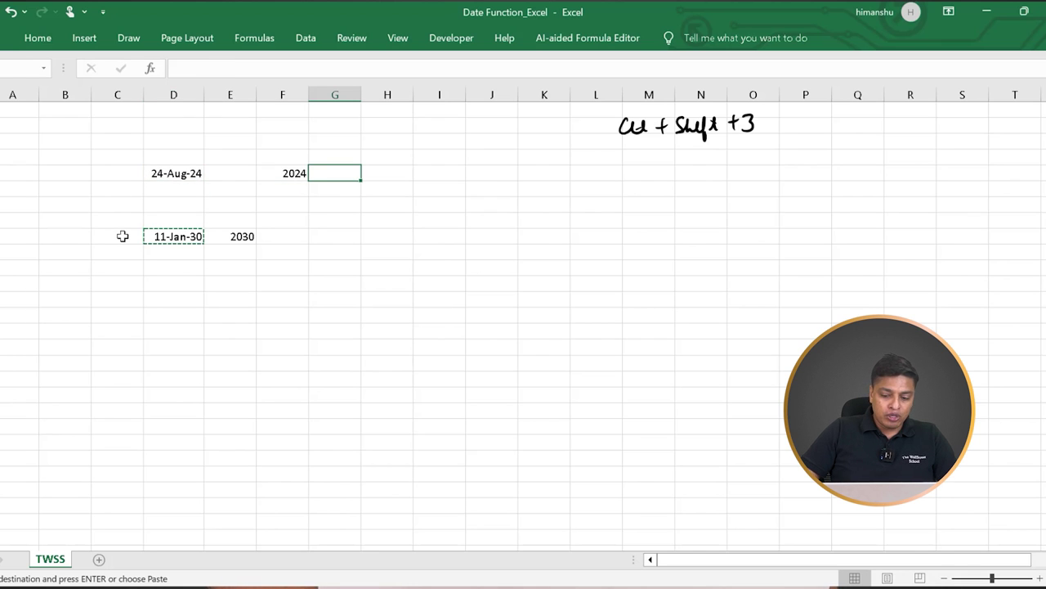
text(=m)
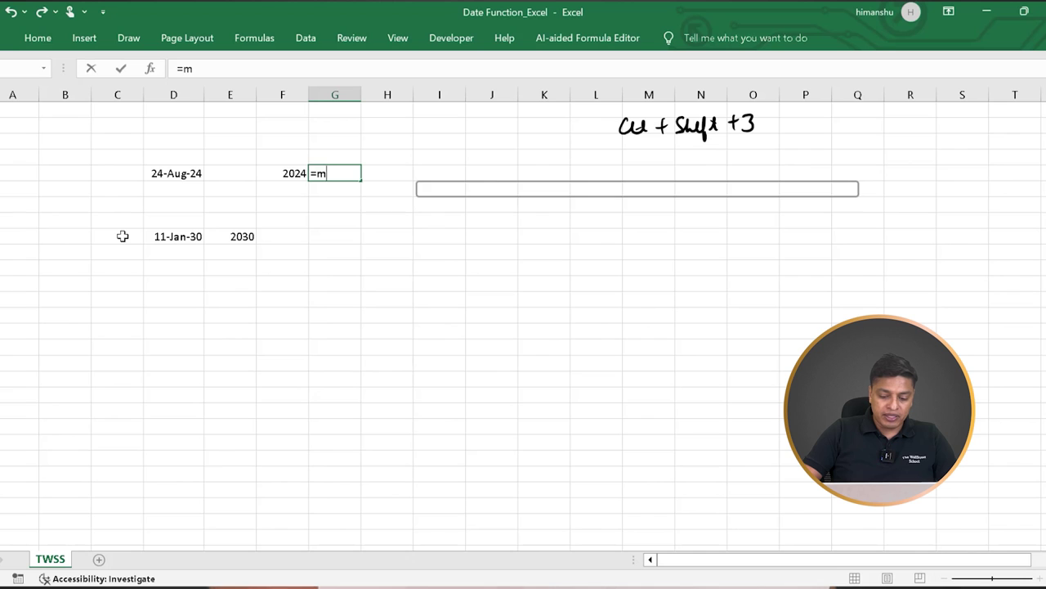
text(onth()
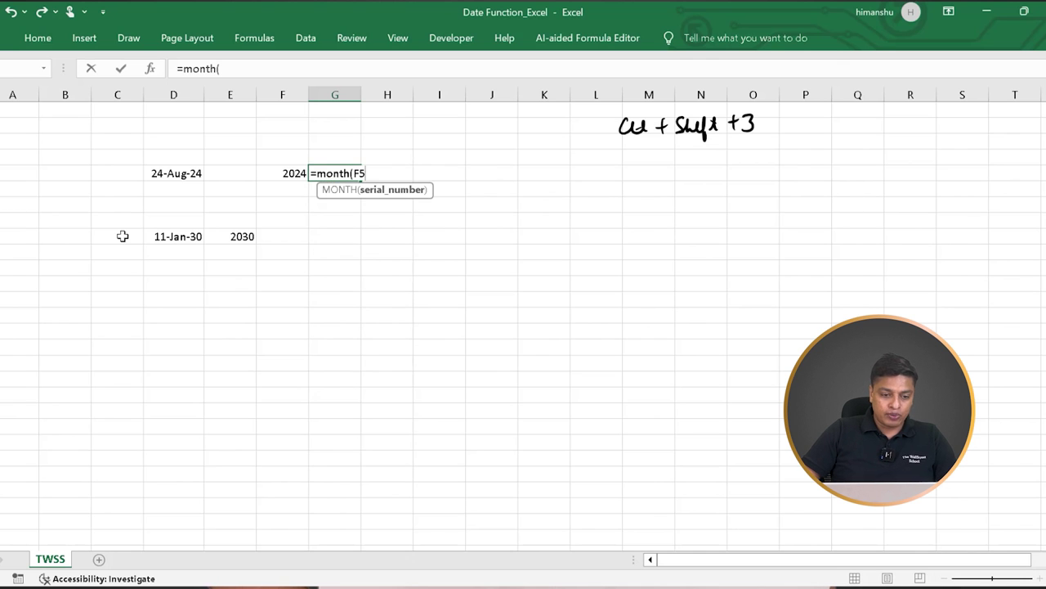
key(Left)
key(Left)
text())
key(ctrl+Return)
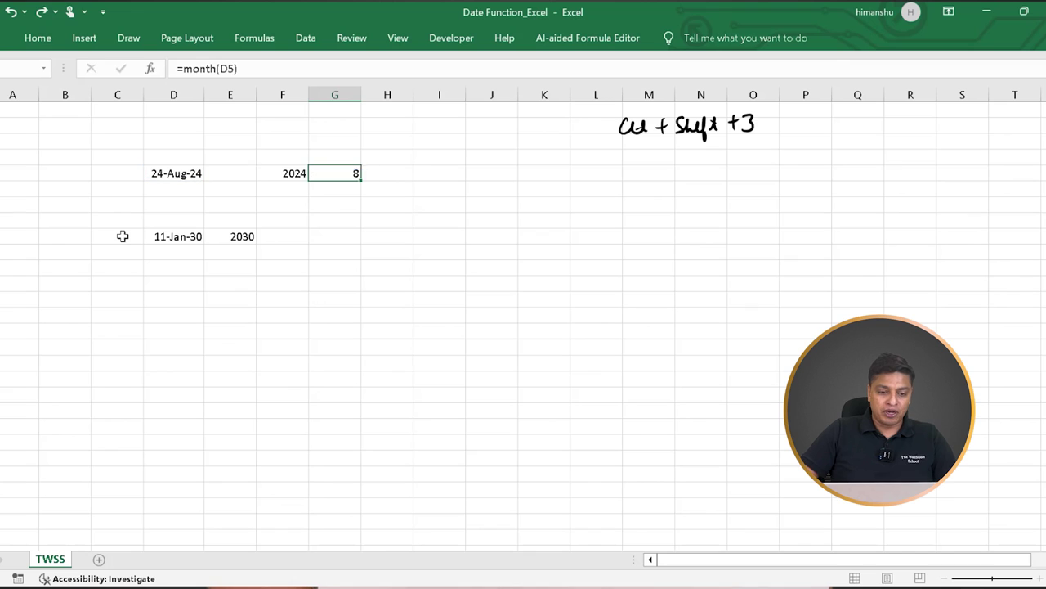
key(Left)
key(Right)
key(Left)
key(Left)
key(Left)
key(Right)
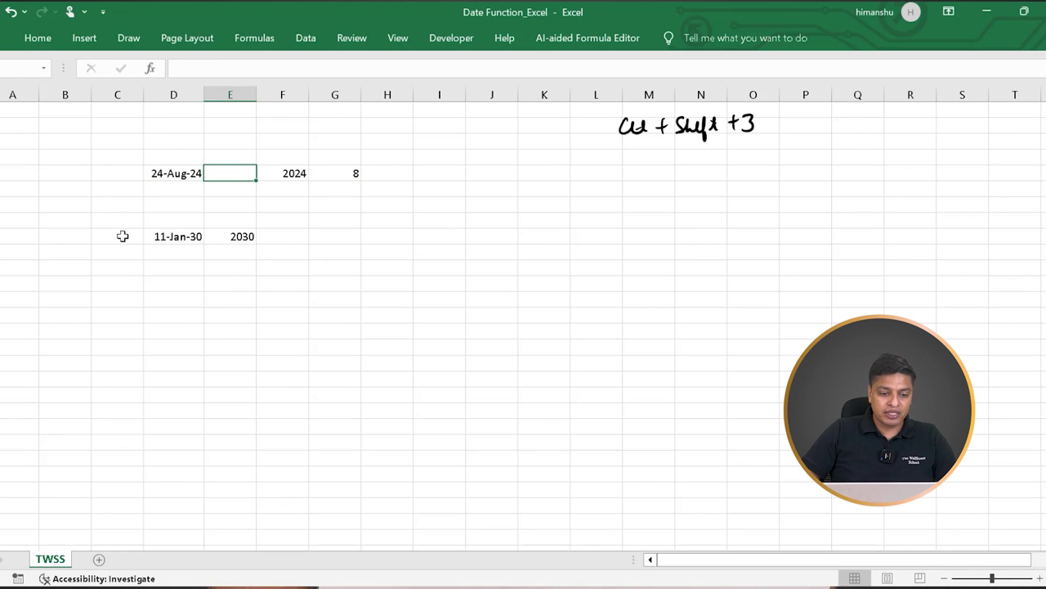
Copy the MONTH formula from G5 to G9 and check the cell reference in the pasted formula.
key(Right)
key(Right)
key(ctrl+c)
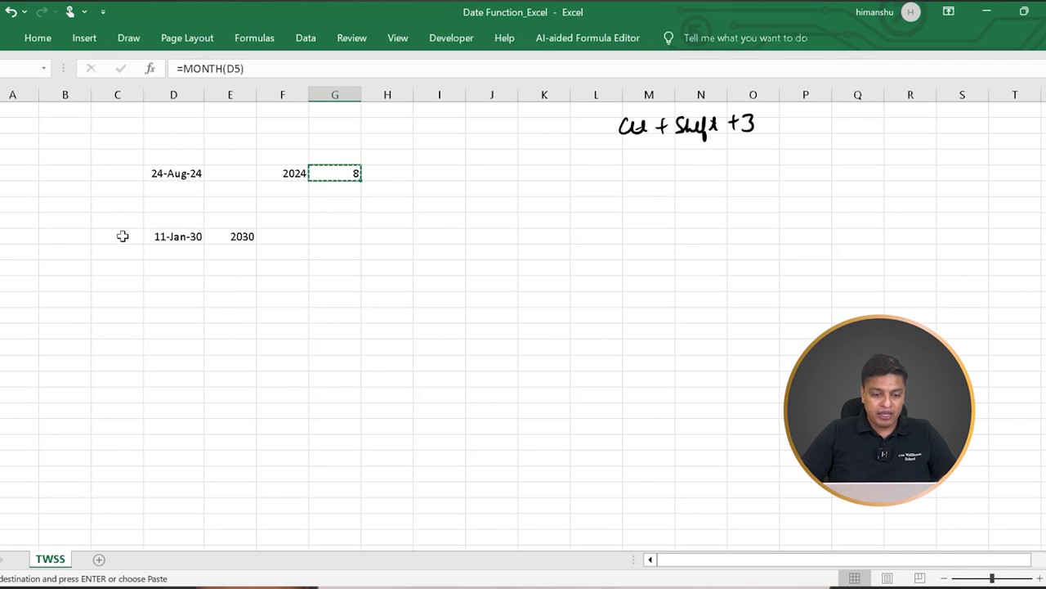
key(Down)
key(Down)
key(Down)
key(ctrl+v)
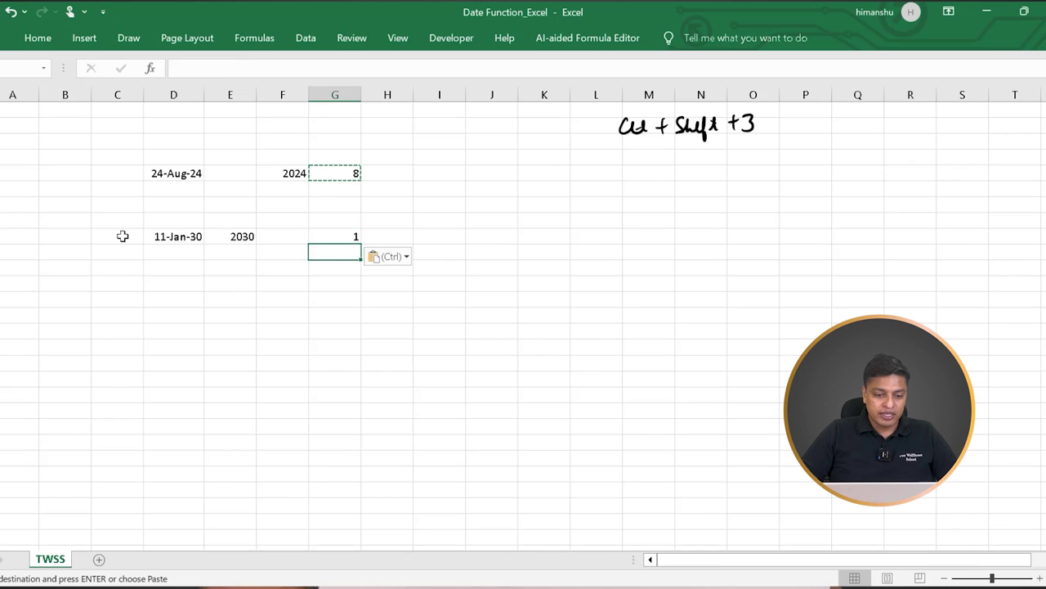
key(Left)
click(346, 230)
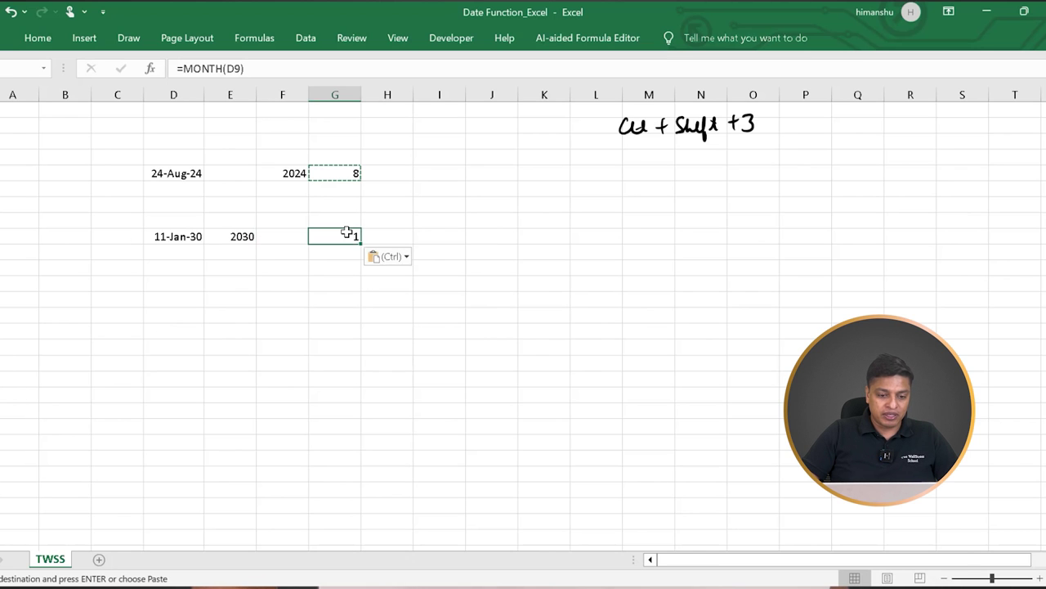
double_click(346, 233)
key(Escape)
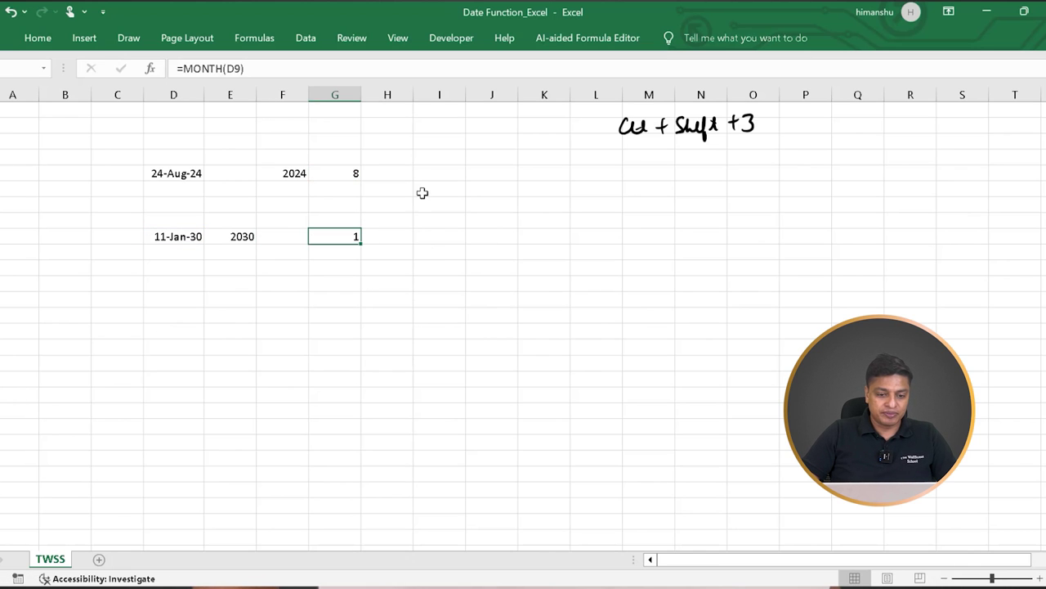
Review the TODAY, YEAR and MONTH formulas in row 5, from D5 to G5.
click(420, 191)
click(292, 172)
click(350, 172)
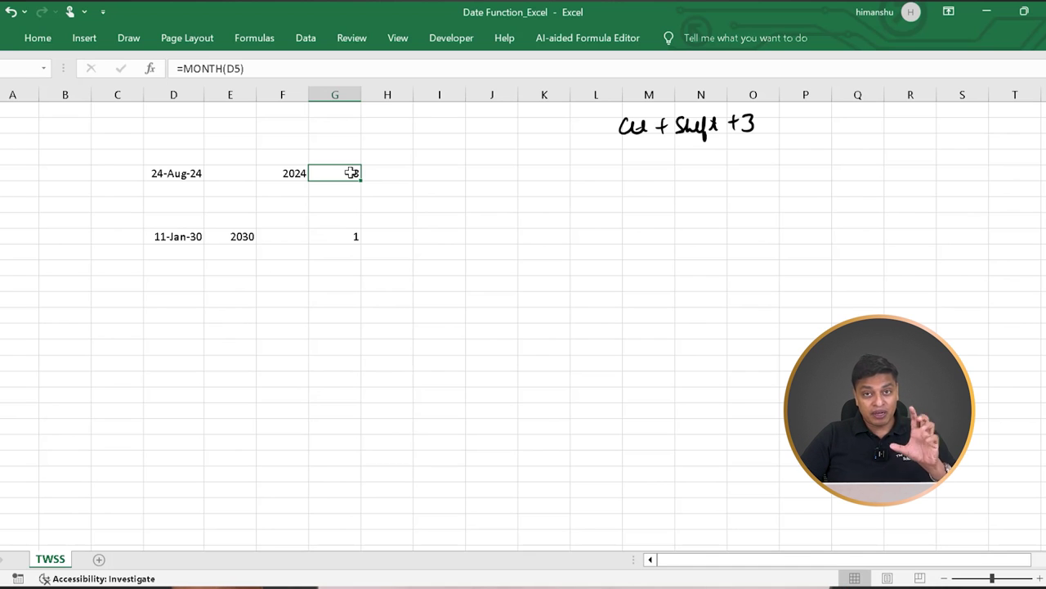
click(440, 173)
key(Left)
key(Left)
key(Left)
key(Left)
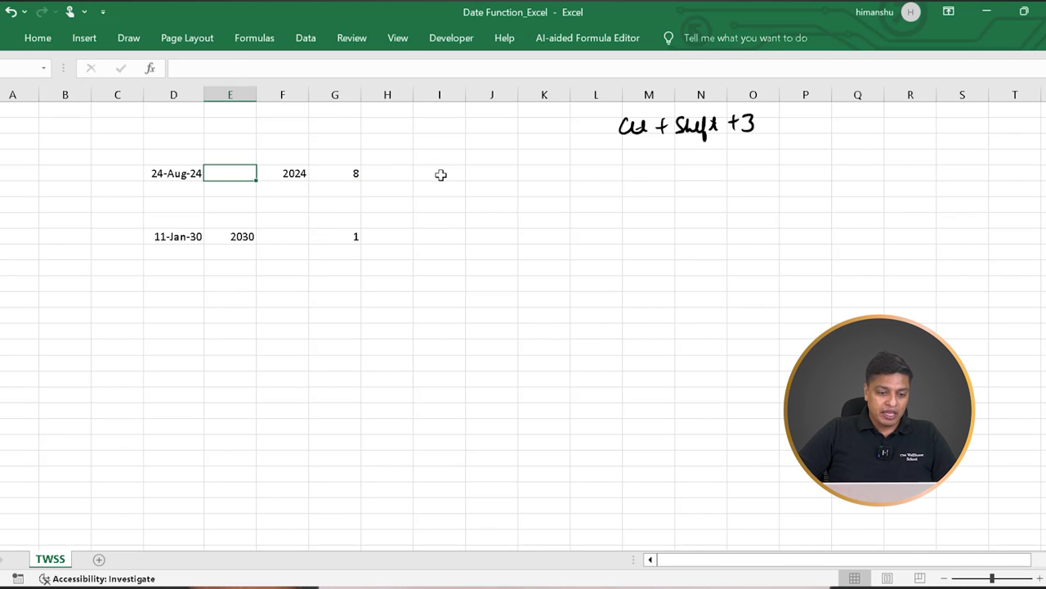
key(Left)
key(Right)
key(Right)
key(Right)
key(Right)
key(Right)
key(Left)
key(Left)
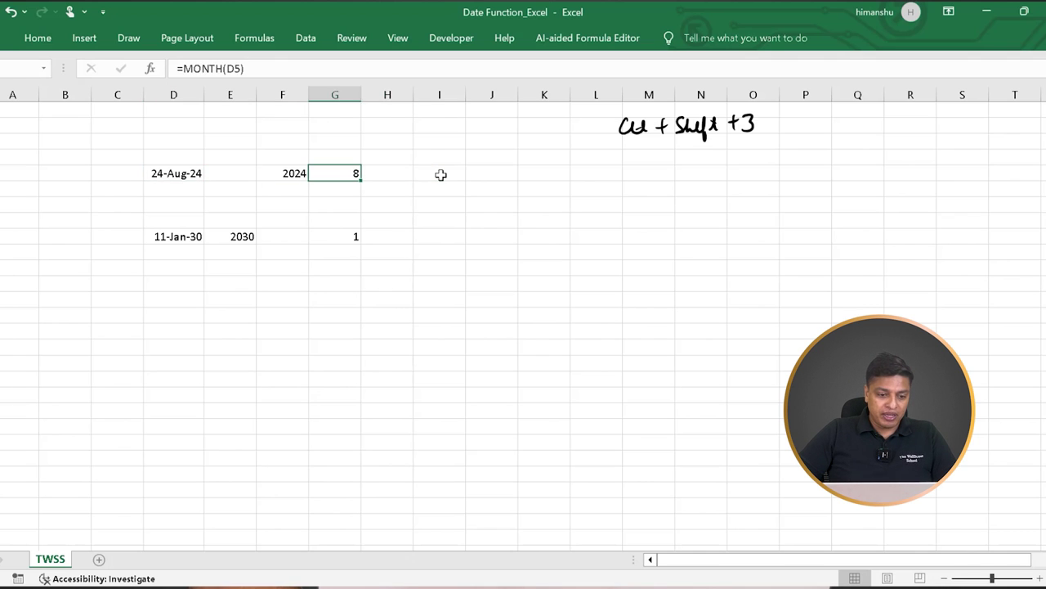
key(Left)
key(Left)
key(Right)
key(Right)
key(Right)
key(Right)
key(Left)
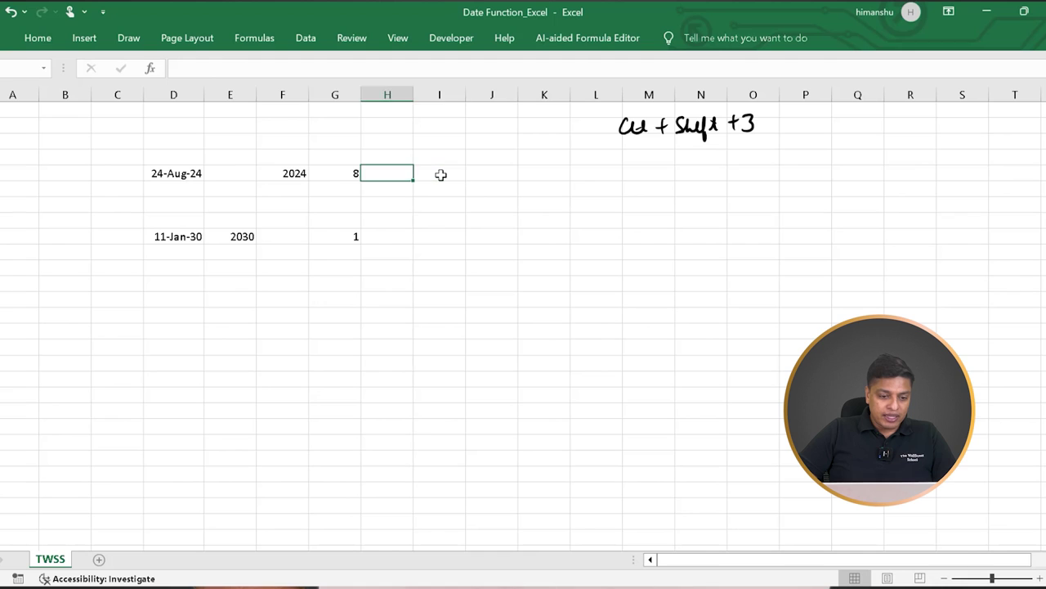
key(Left)
key(Left)
key(Left)
key(Left)
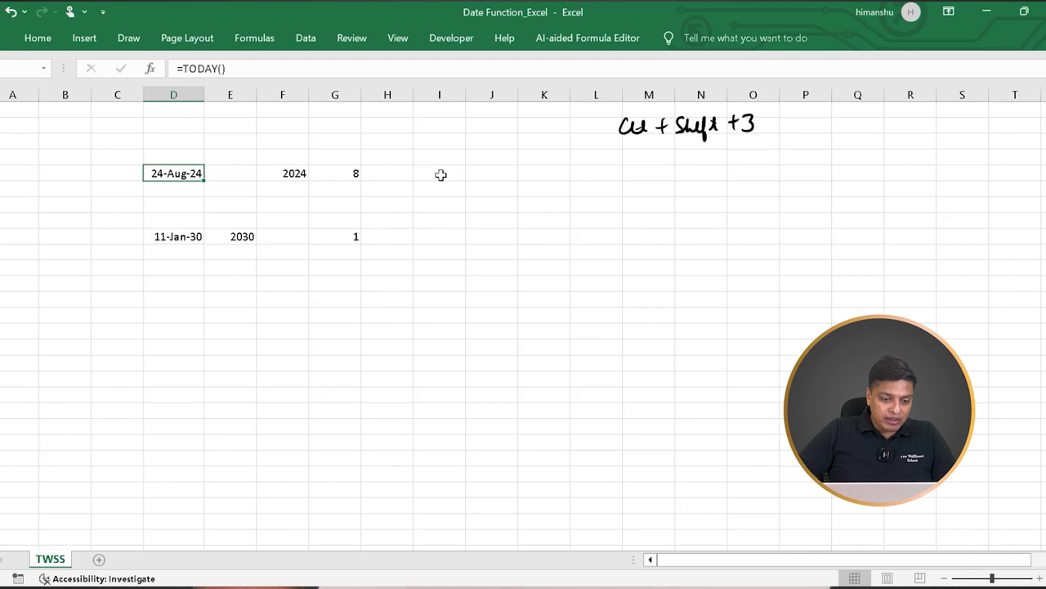
key(Right)
key(Right)
key(Right)
key(Right)
key(Right)
key(Left)
key(Left)
key(Left)
key(Left)
key(Left)
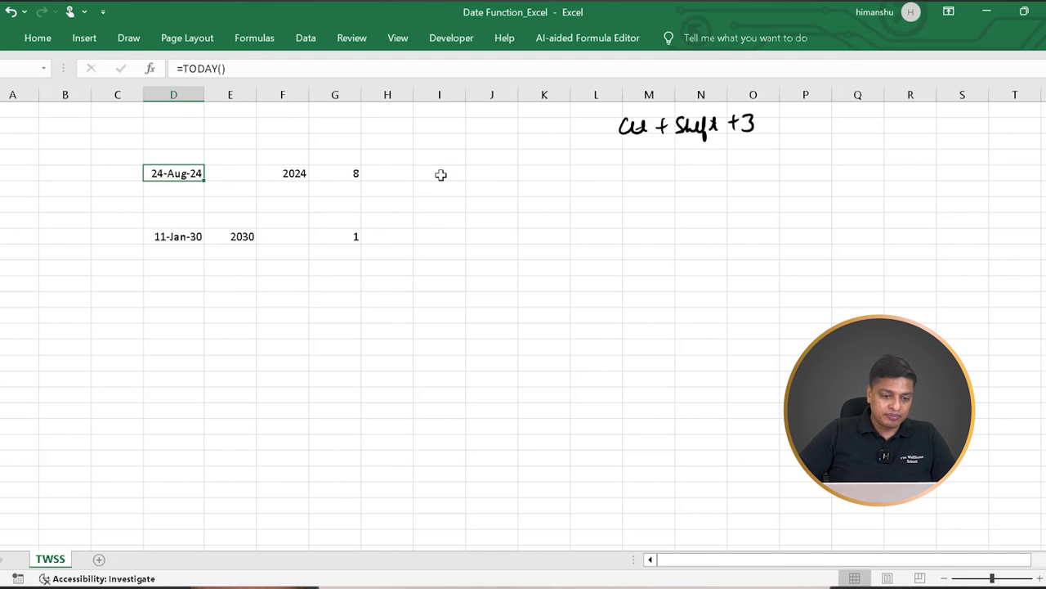
key(Right)
key(Right)
key(Right)
key(Right)
key(Left)
key(Left)
key(Left)
key(Left)
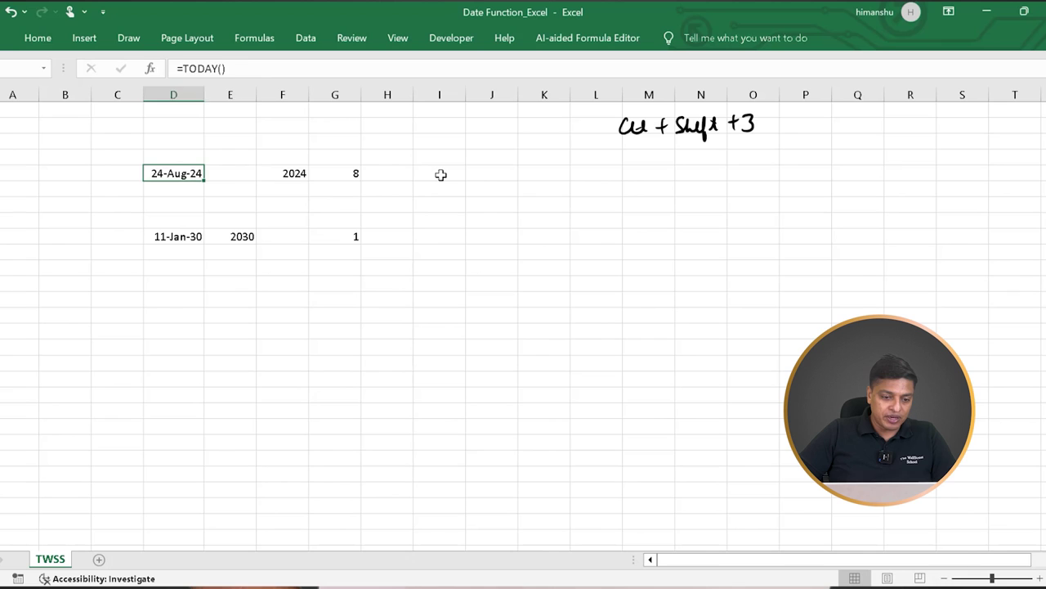
Calculate the last day of the D5 date's month in cell I5 with the formula =EOMONTH(D5,0).
key(Right)
key(Right)
key(Right)
key(Right)
key(Right)
text(=)
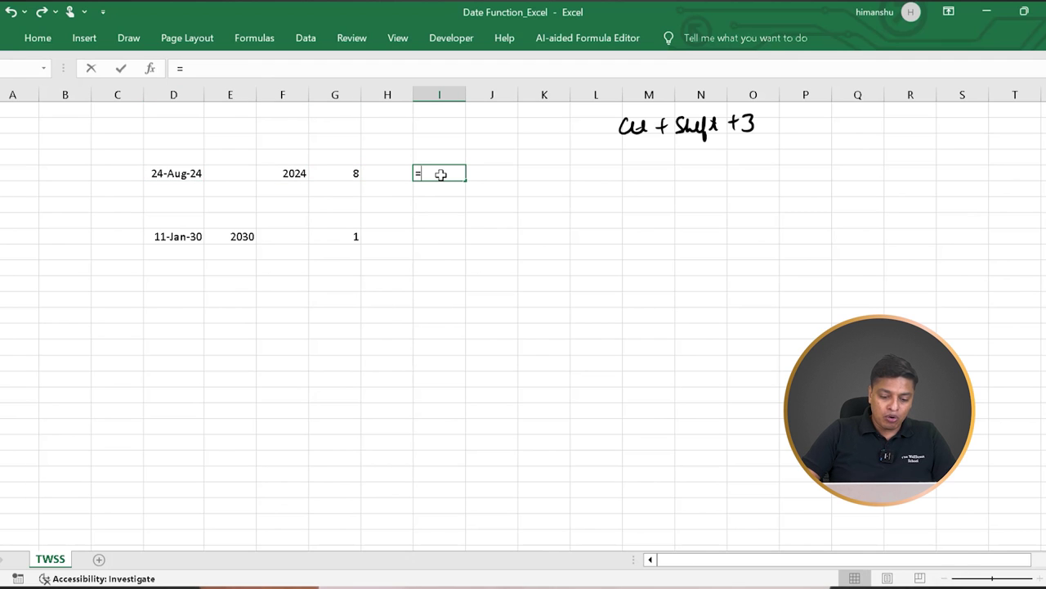
text(e)
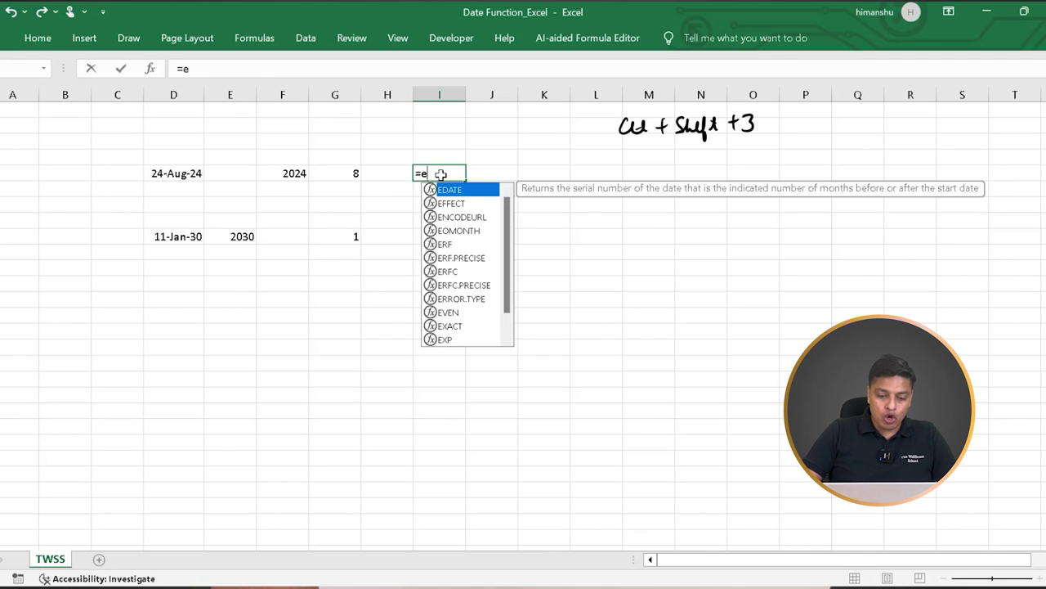
text(om)
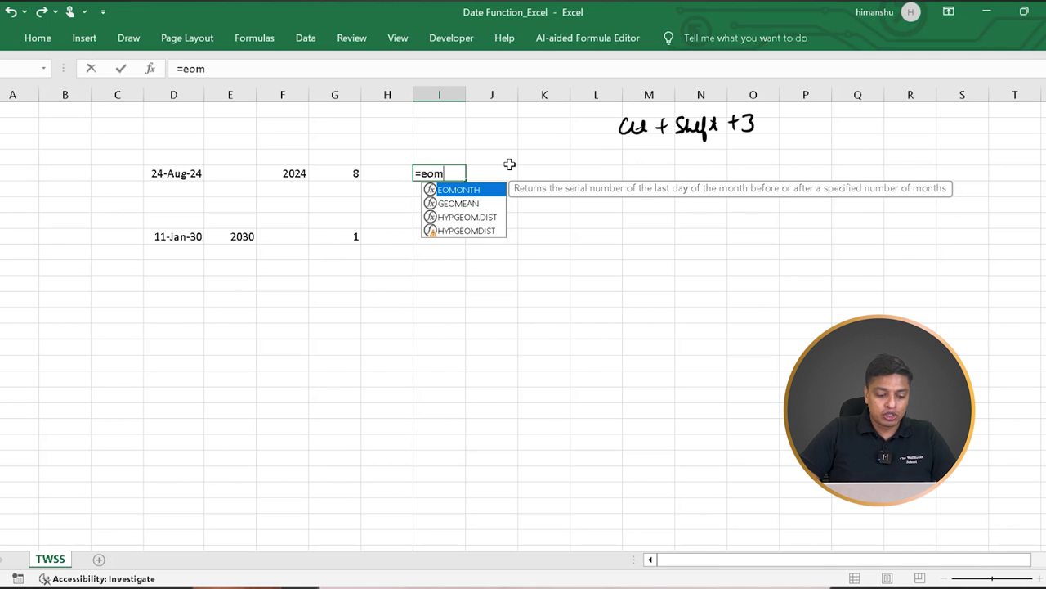
key(Tab)
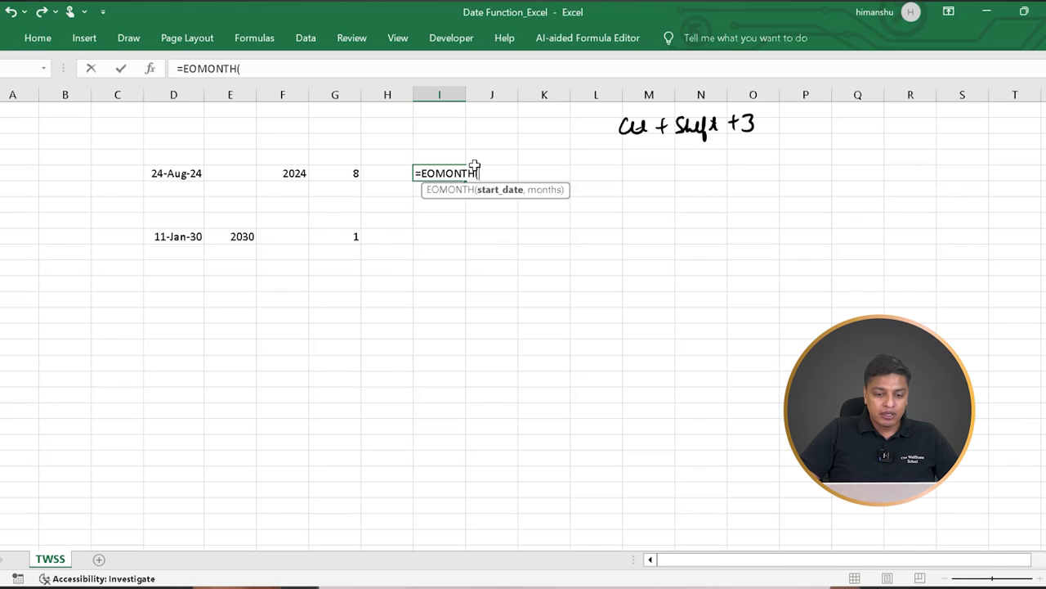
click(188, 174)
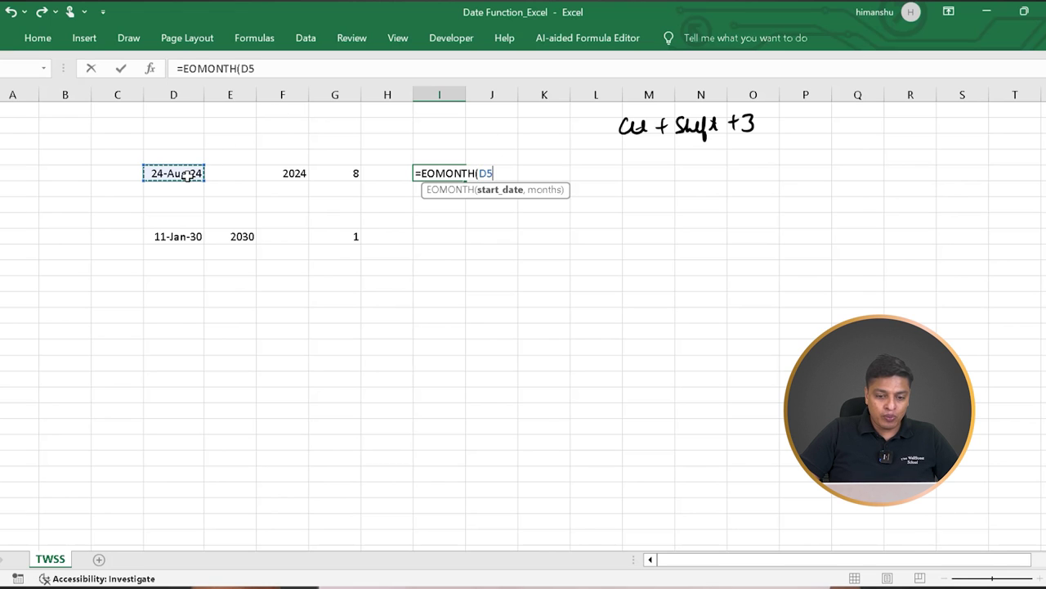
text(,)
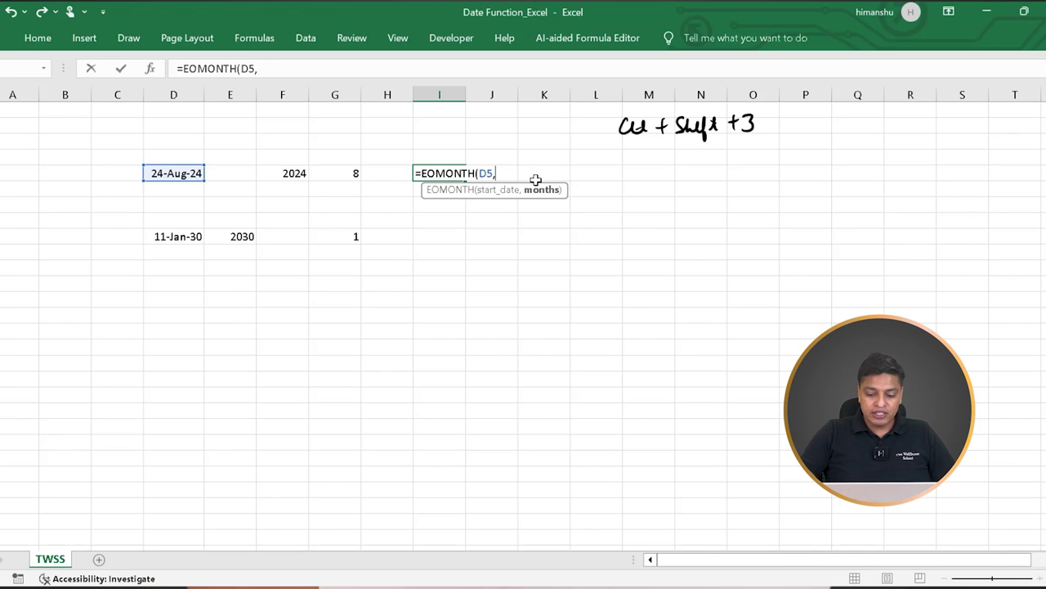
text(0))
key(Return)
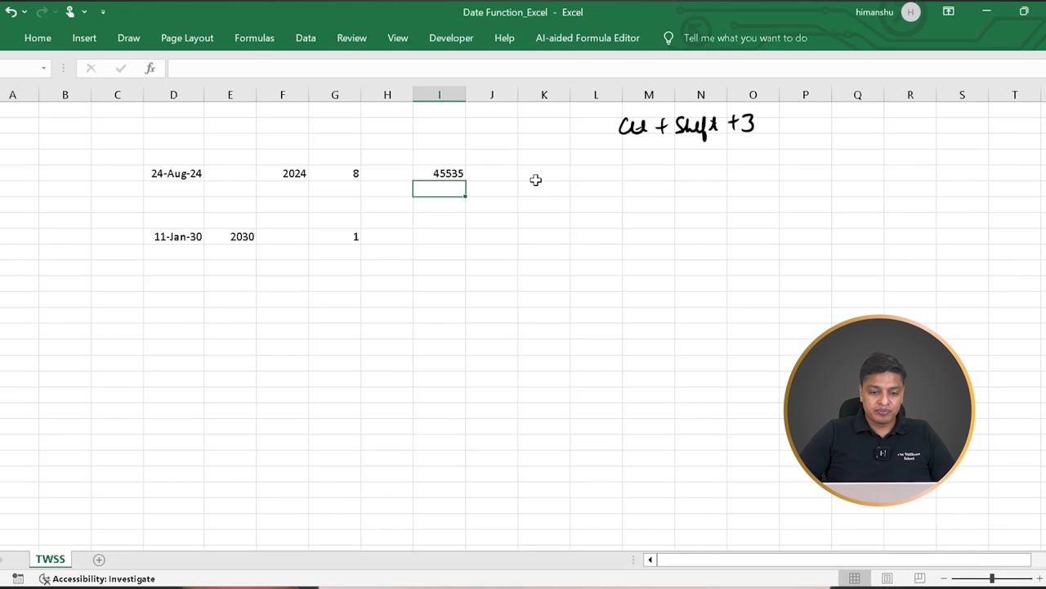
Format the EOMONTH result in I5 as a day-month-year date.
key(Up)
key(Left)
key(Right)
key(Right)
key(Left)
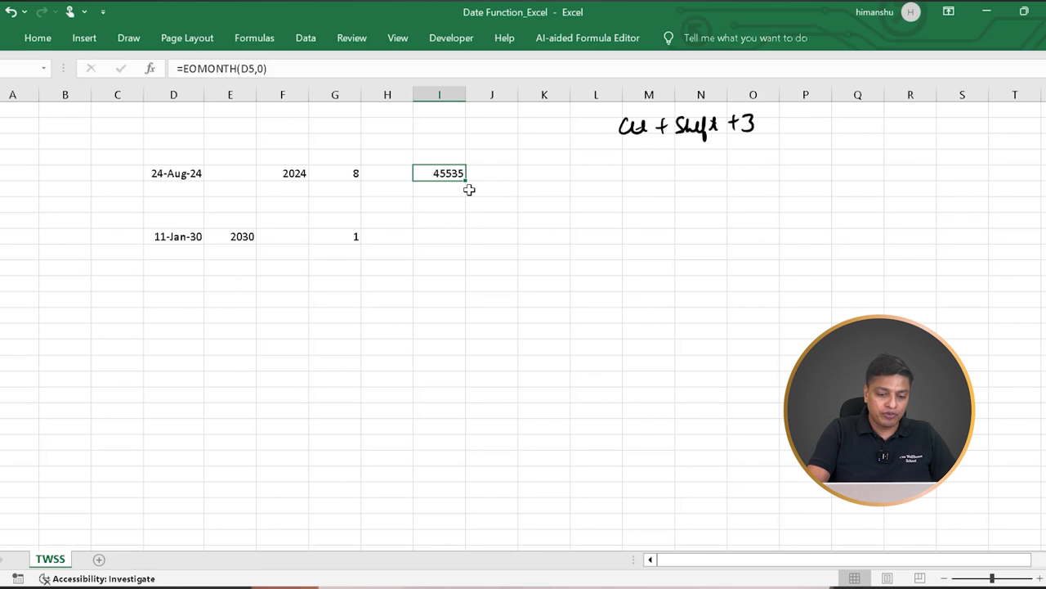
key(ctrl+shift+3)
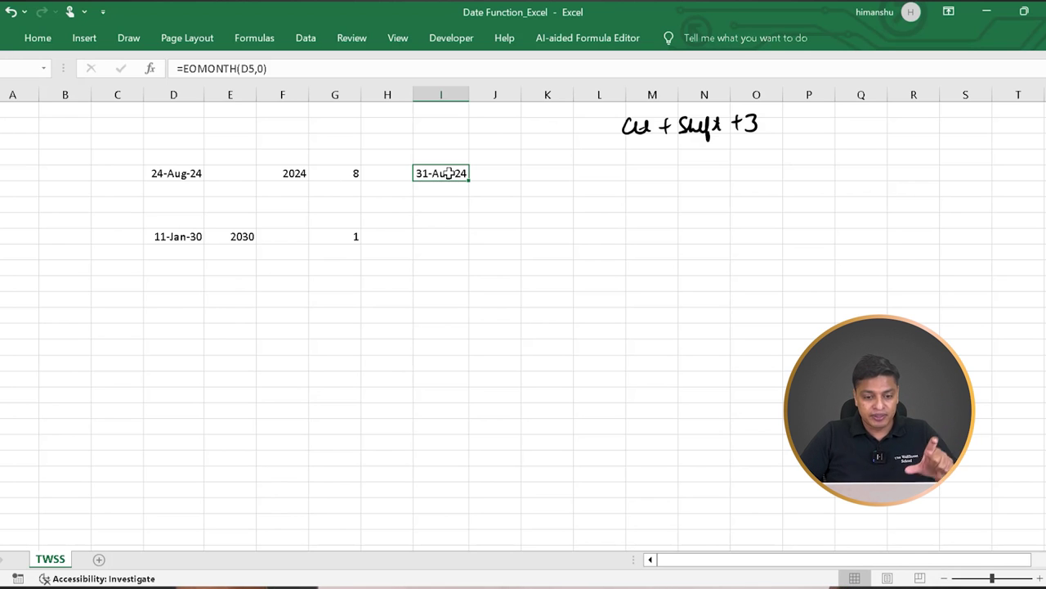
click(448, 219)
click(440, 173)
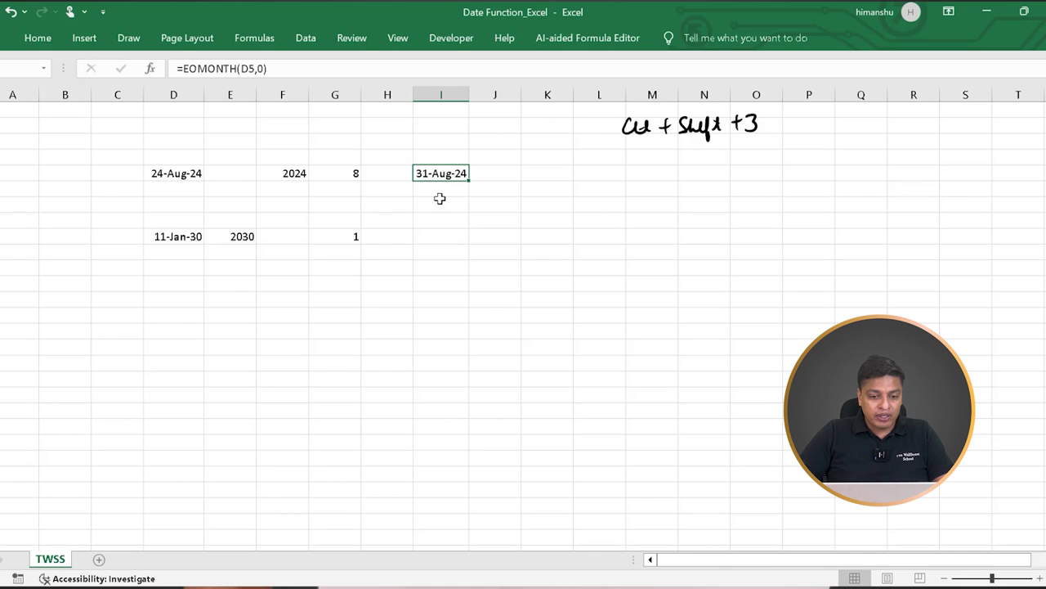
Set the months argument of the I5 formula to 1, making it =EOMONTH(D5,1), for the next month's end.
click(261, 71)
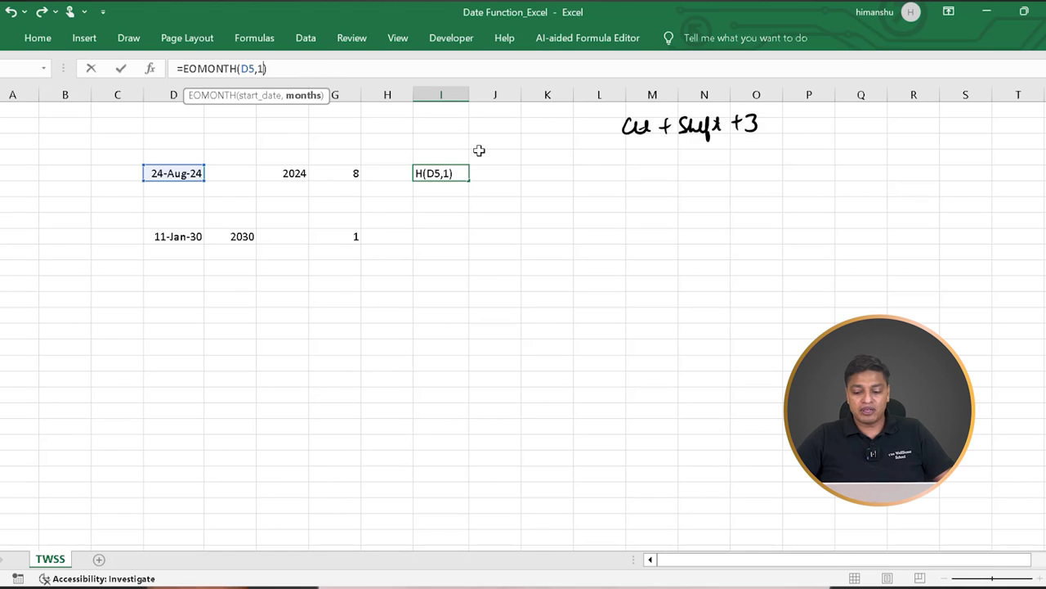
key(Return)
key(Up)
key(Left)
key(Up)
key(Right)
key(Down)
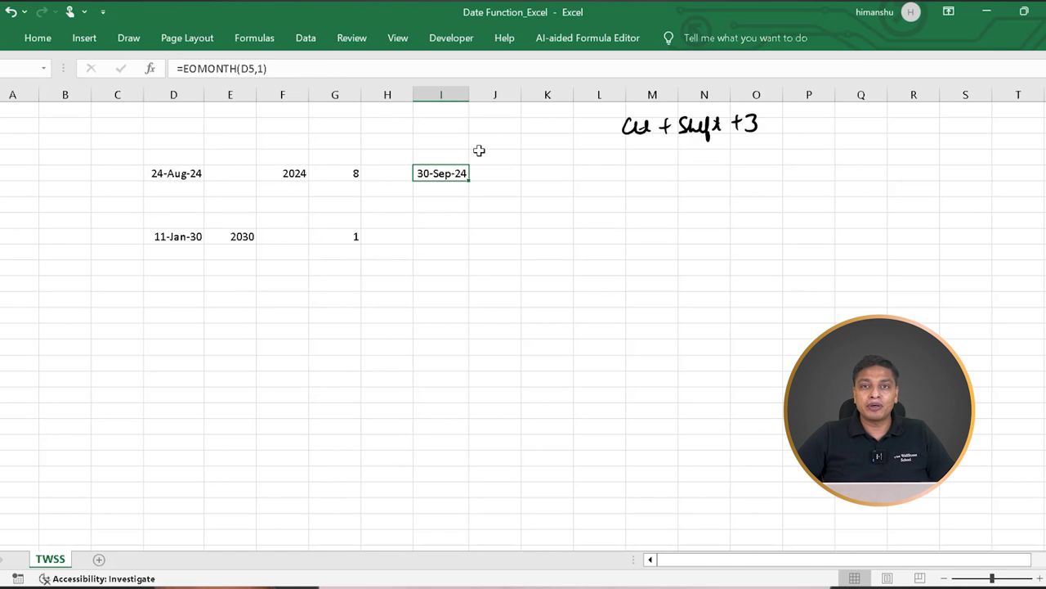
key(Down)
key(Up)
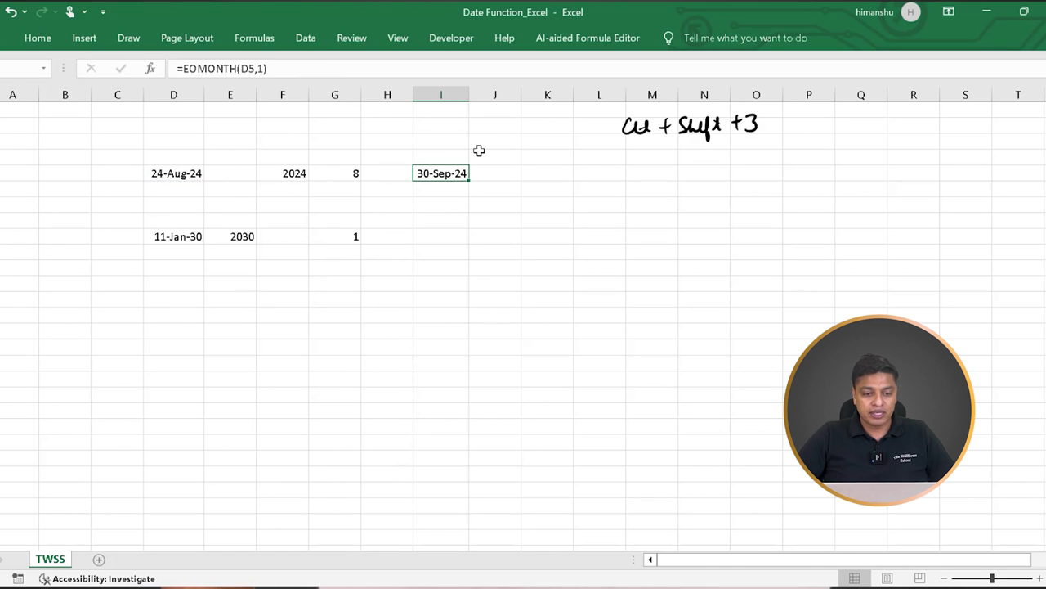
Set the months argument of the I5 formula to -1, making it =EOMONTH(D5,-1), for the previous month's end.
click(258, 68)
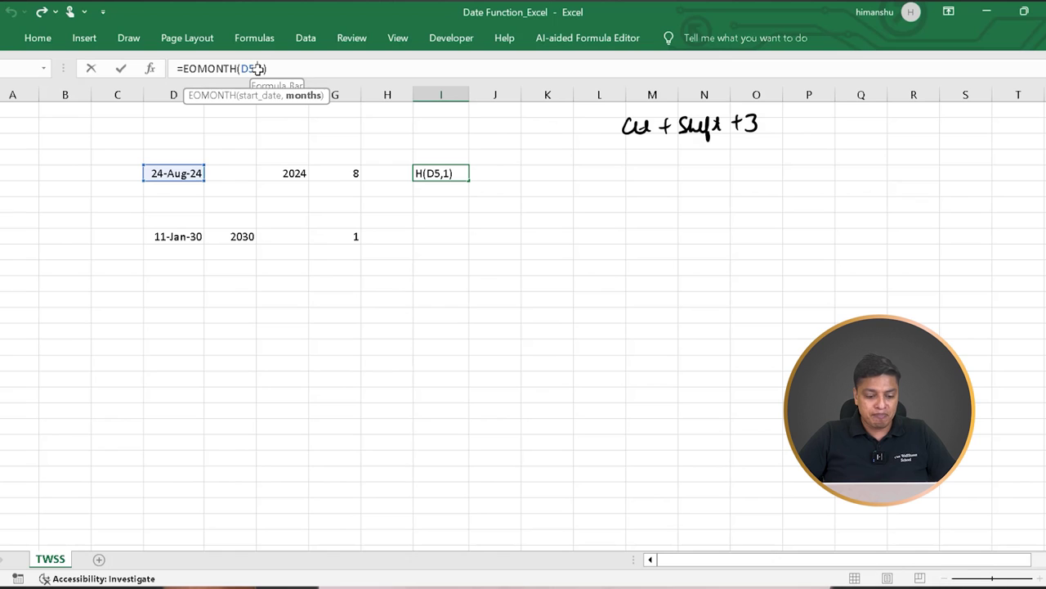
text(2)
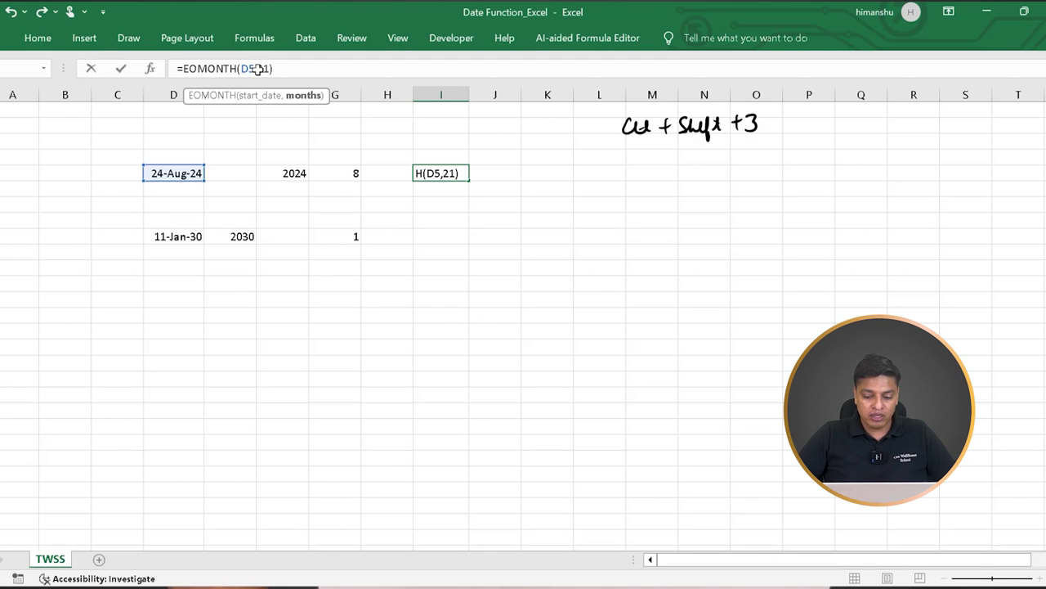
key(BackSpace)
text(-)
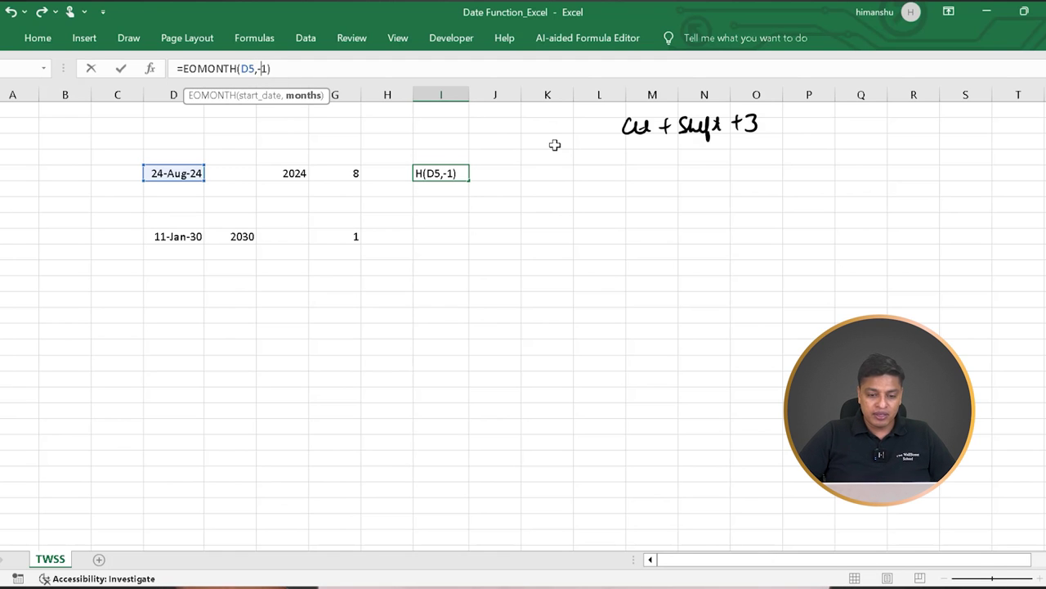
key(Return)
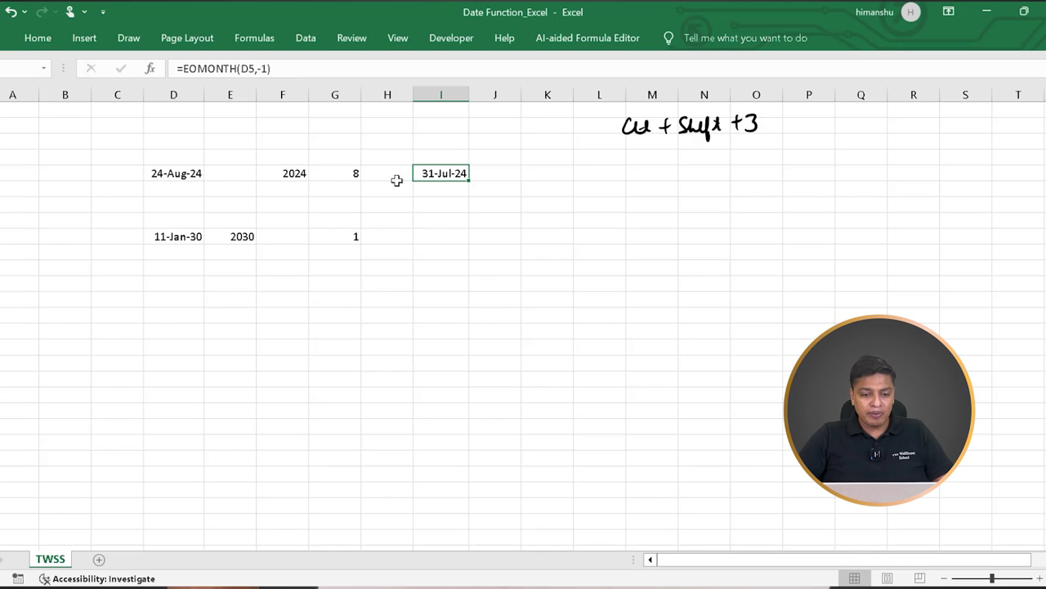
Set the months argument of the I5 formula to 2, making it =EOMONTH(D5,2).
click(264, 70)
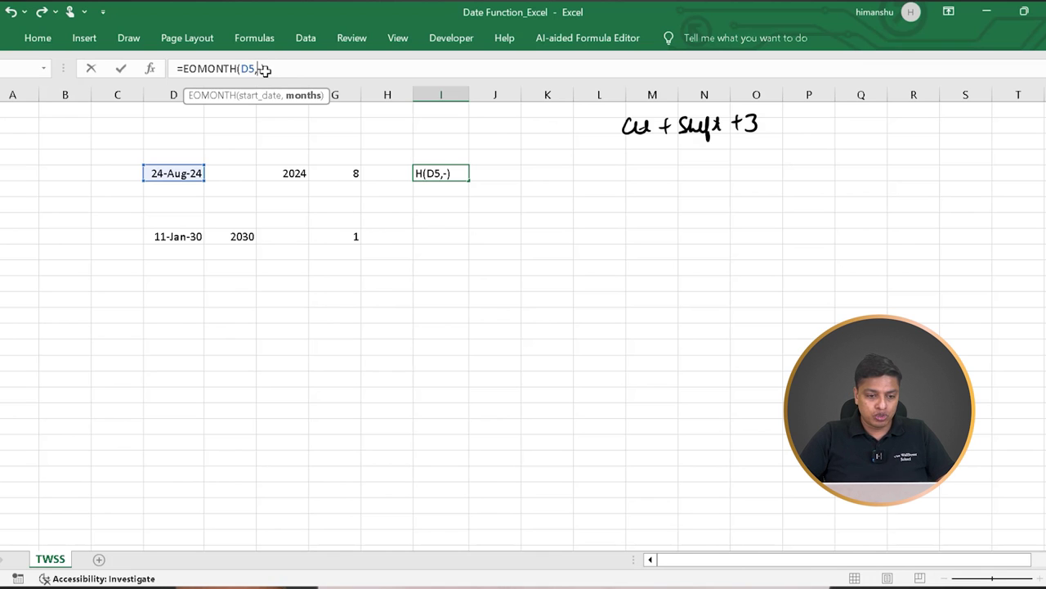
key(Return)
key(Up)
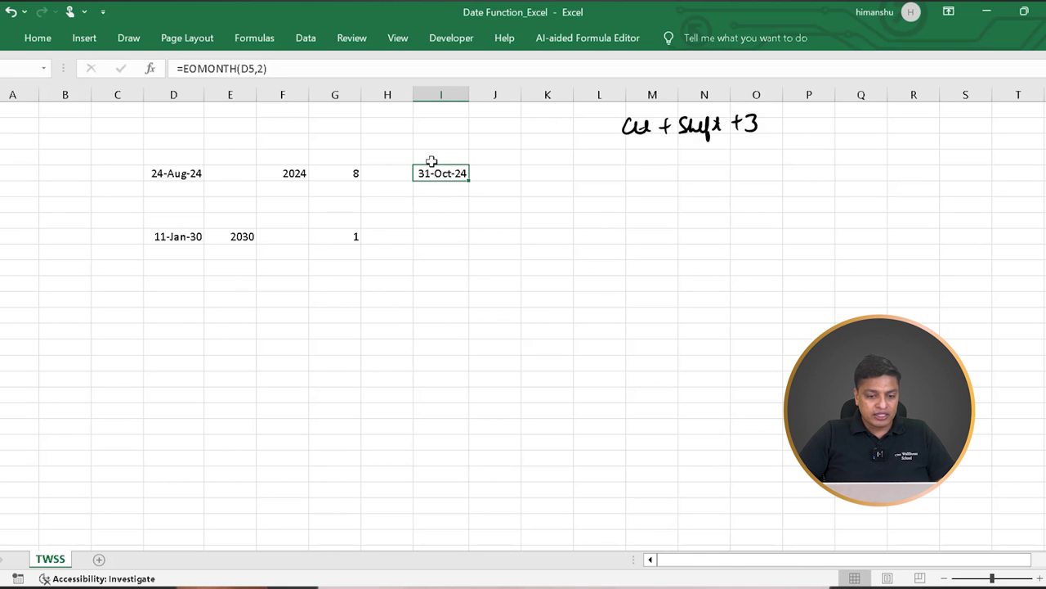
Copy the EOMONTH formula from I5 to I9 and widen column I slightly.
key(ctrl+c)
key(Down)
key(Down)
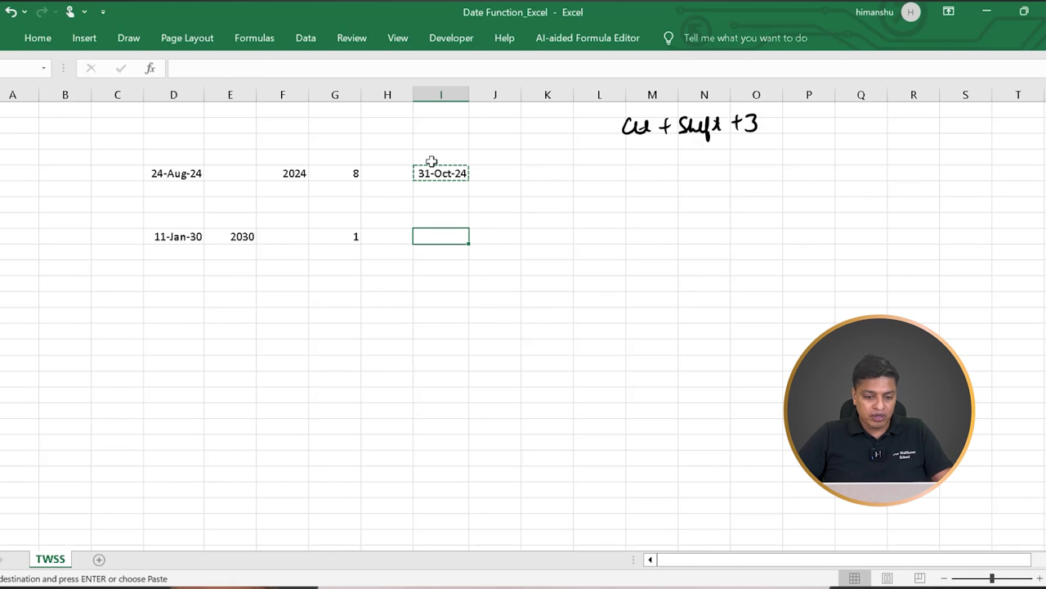
key(ctrl+v)
drag(469, 95, 485, 98)
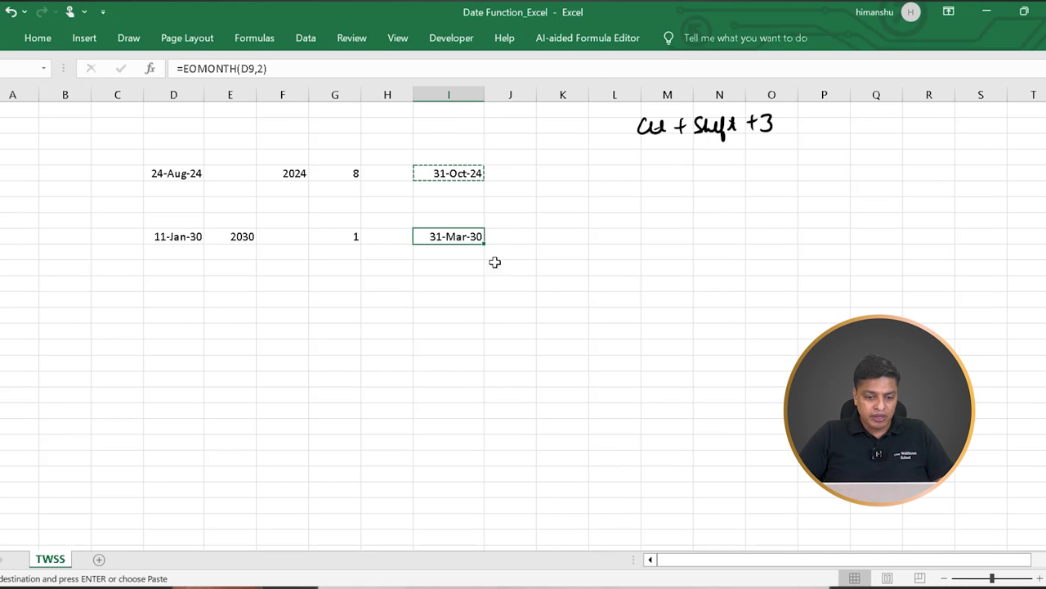
Check which cell the pasted EOMONTH formula in I9 refers to.
click(491, 282)
click(465, 243)
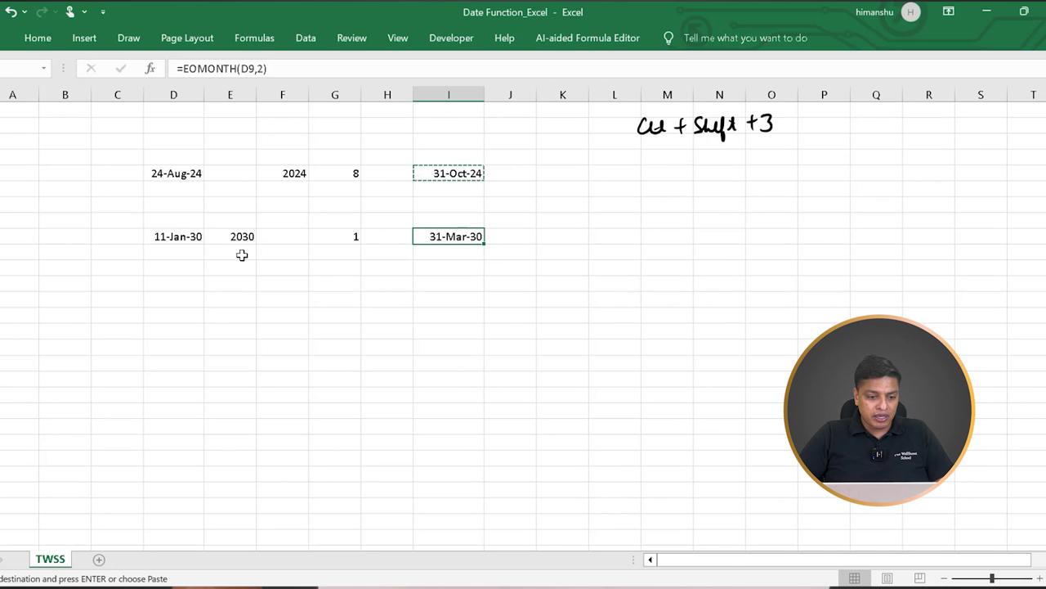
double_click(462, 235)
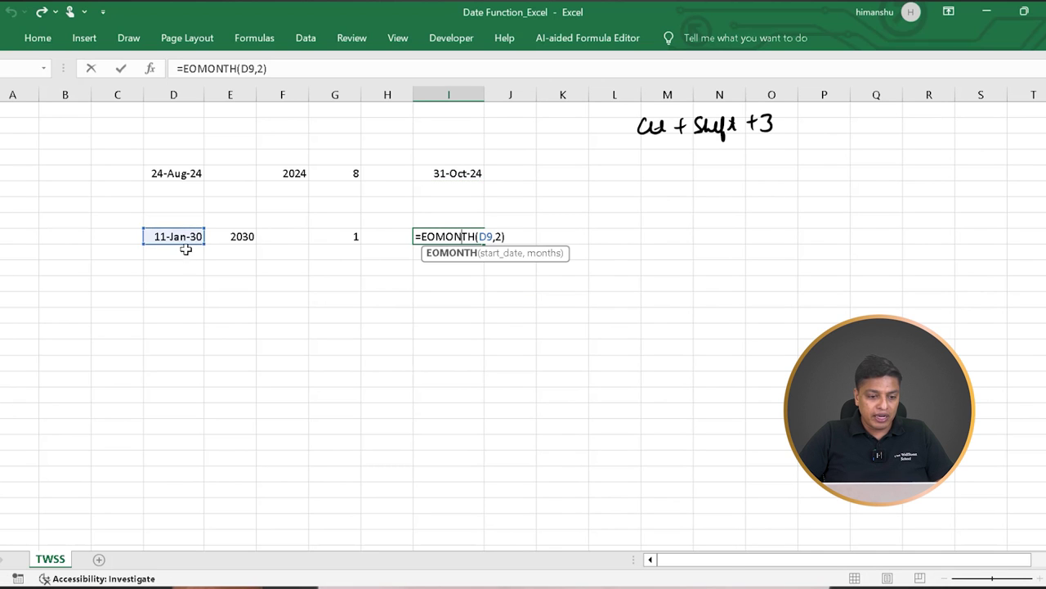
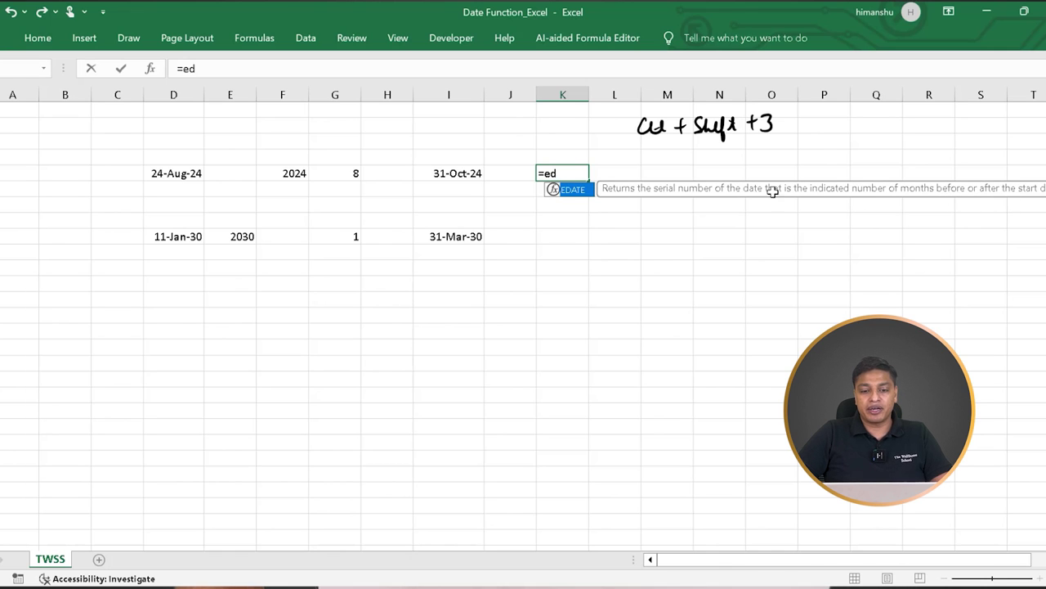
Enter =EDATE(D5,1) in K5 and format the result as a day-month-year date.
key(Tab)
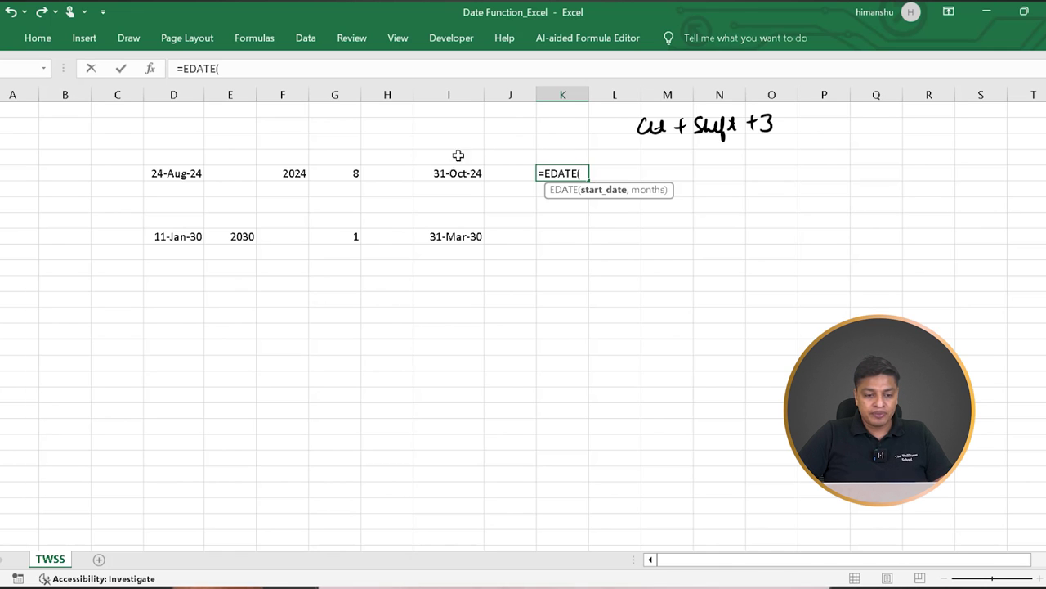
click(187, 172)
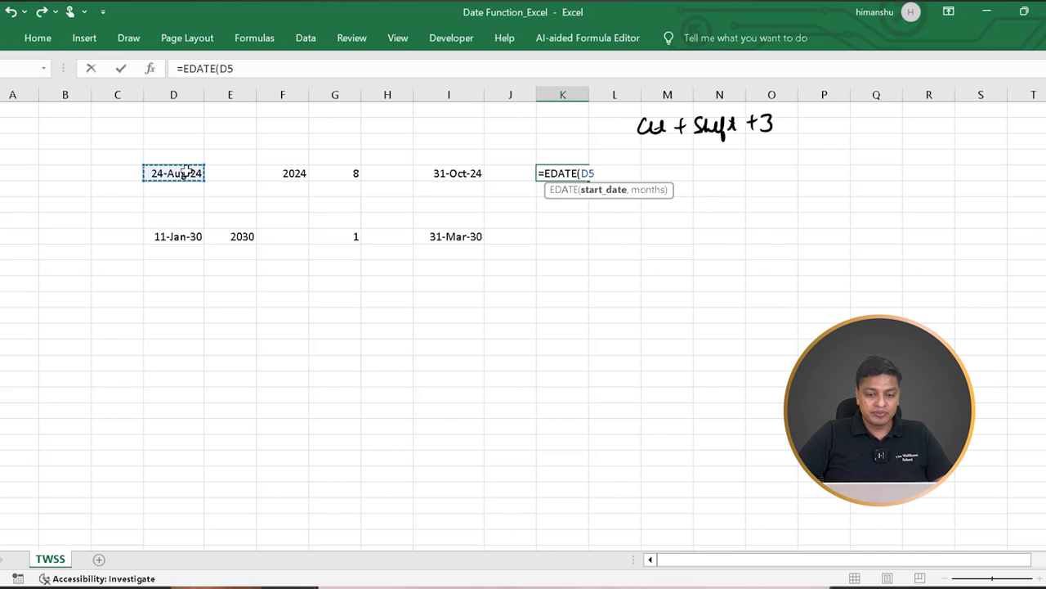
text(,)
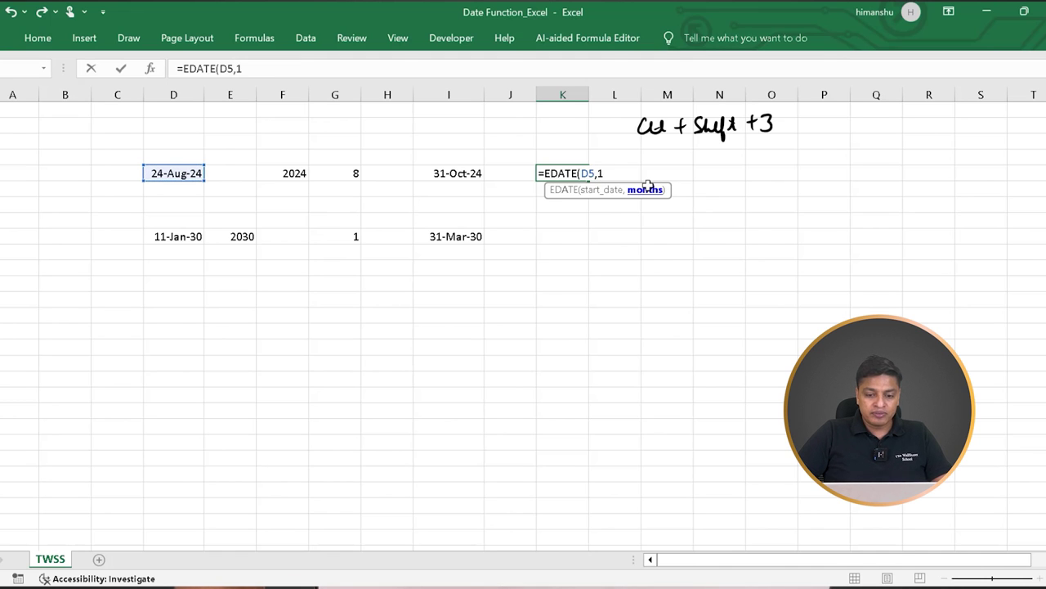
text(1))
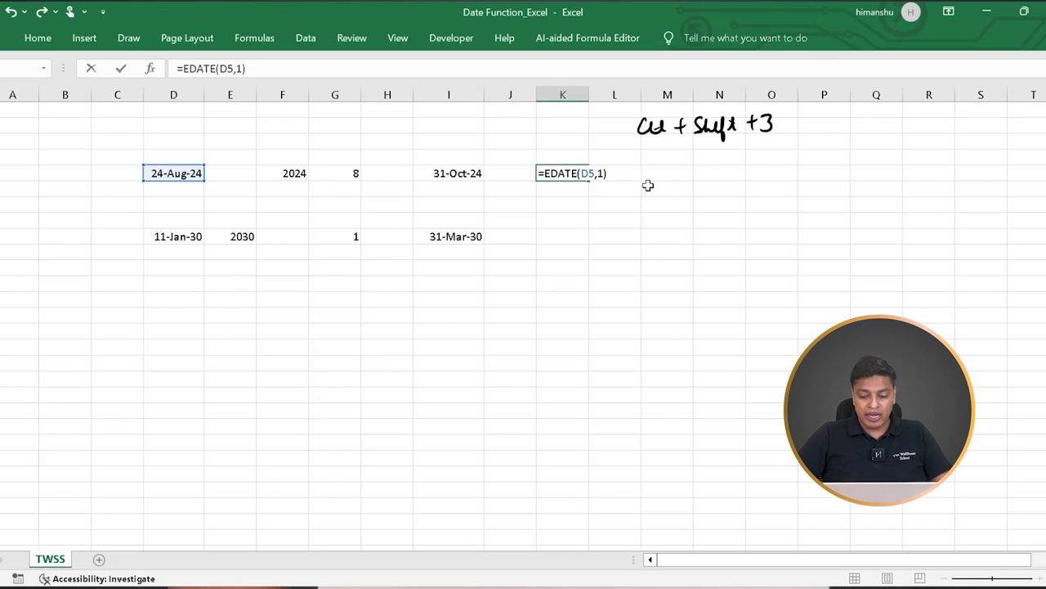
key(Return)
key(Up)
key(Left)
key(Right)
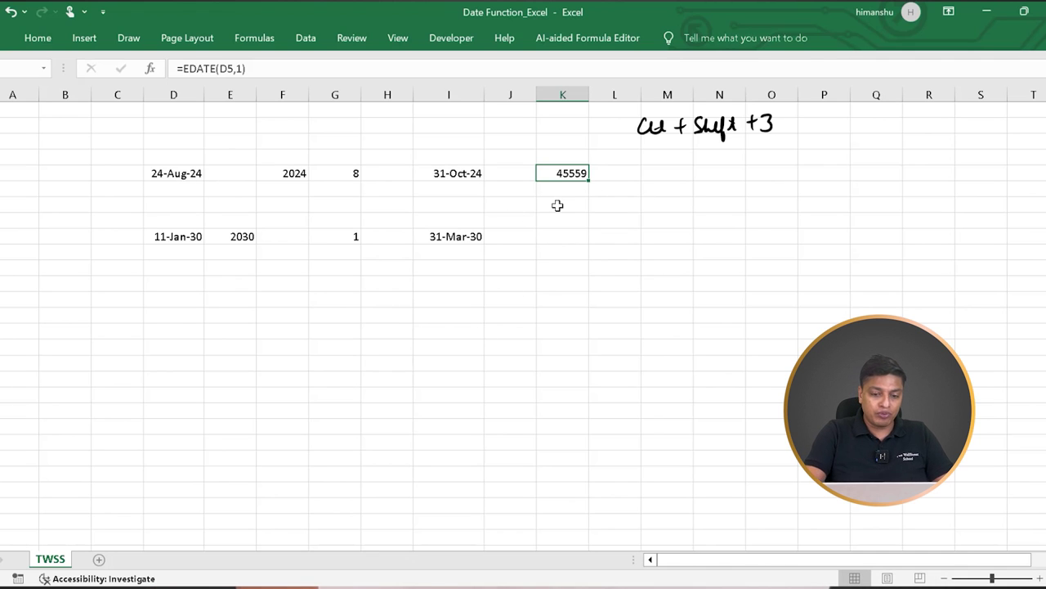
key(ctrl+shift+3)
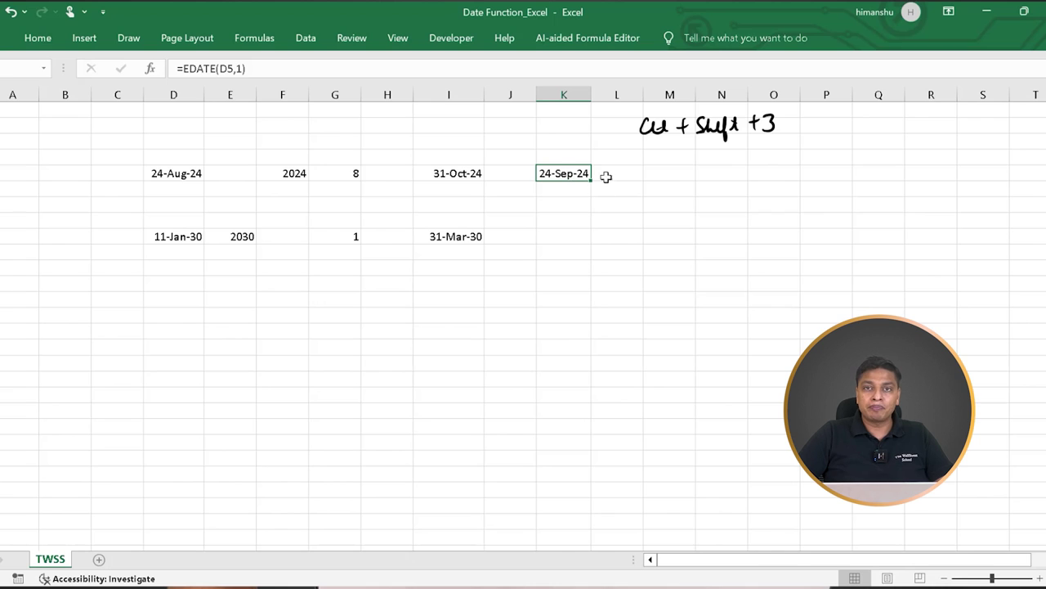
Set the months argument of the K5 formula to 2, making it =EDATE(D5,2).
click(571, 238)
key(Up)
key(Up)
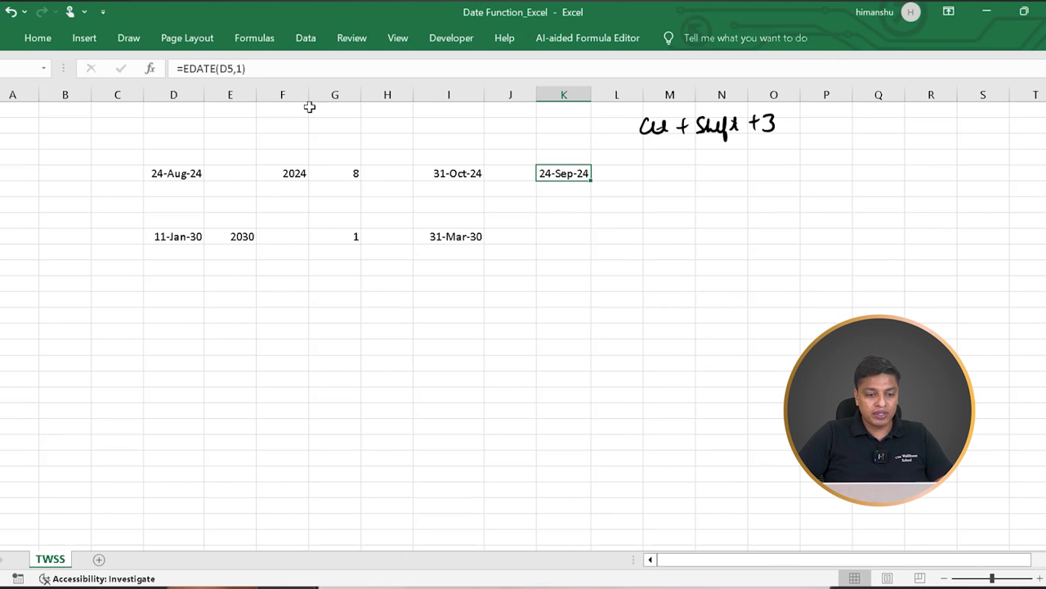
click(237, 70)
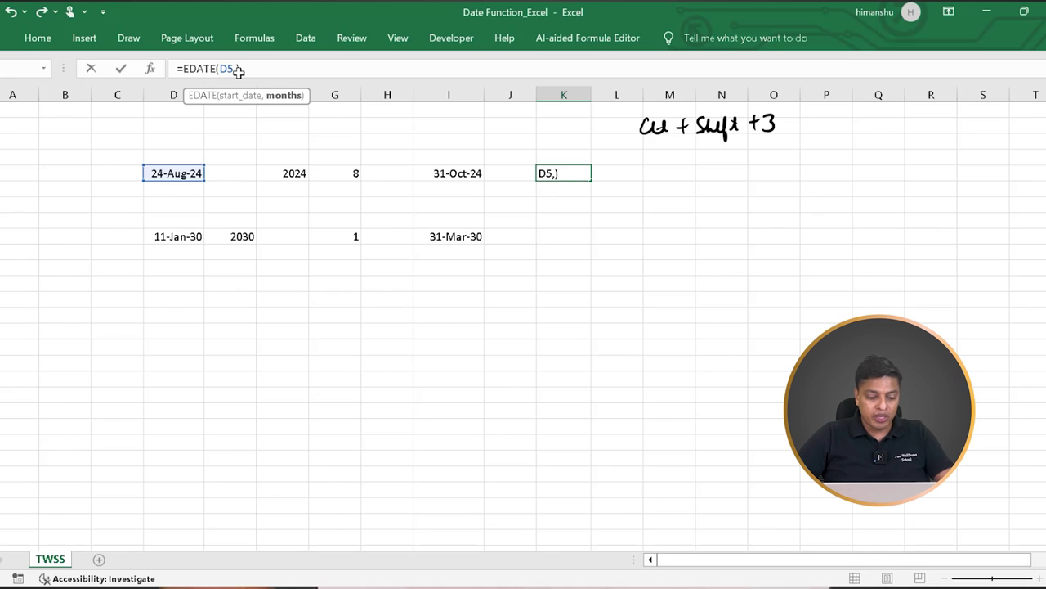
key(ctrl+Return)
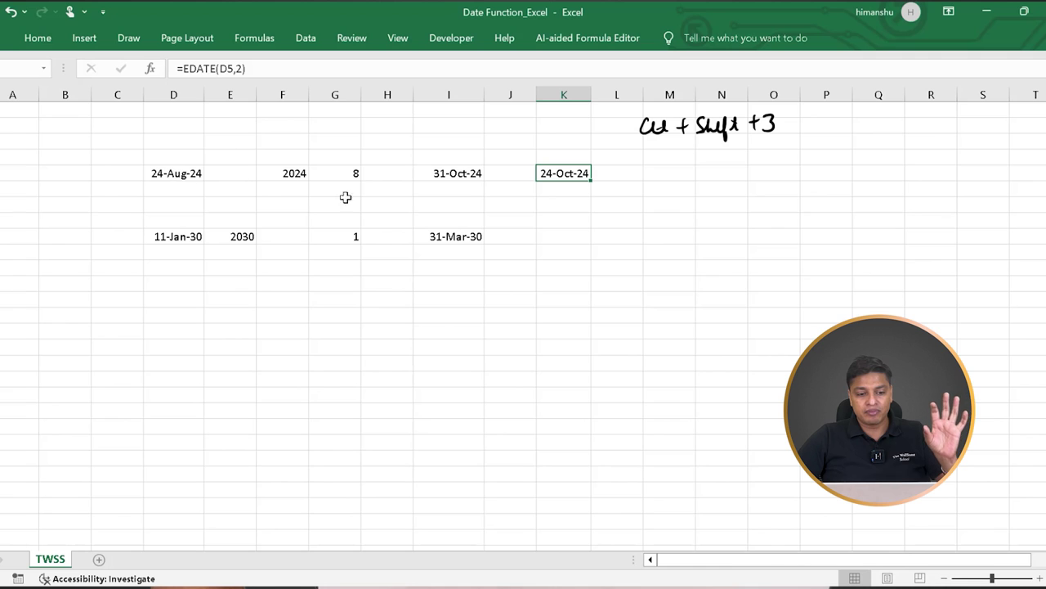
Make the months argument of the K5 formula negative, giving =EDATE(D5,-2).
click(235, 69)
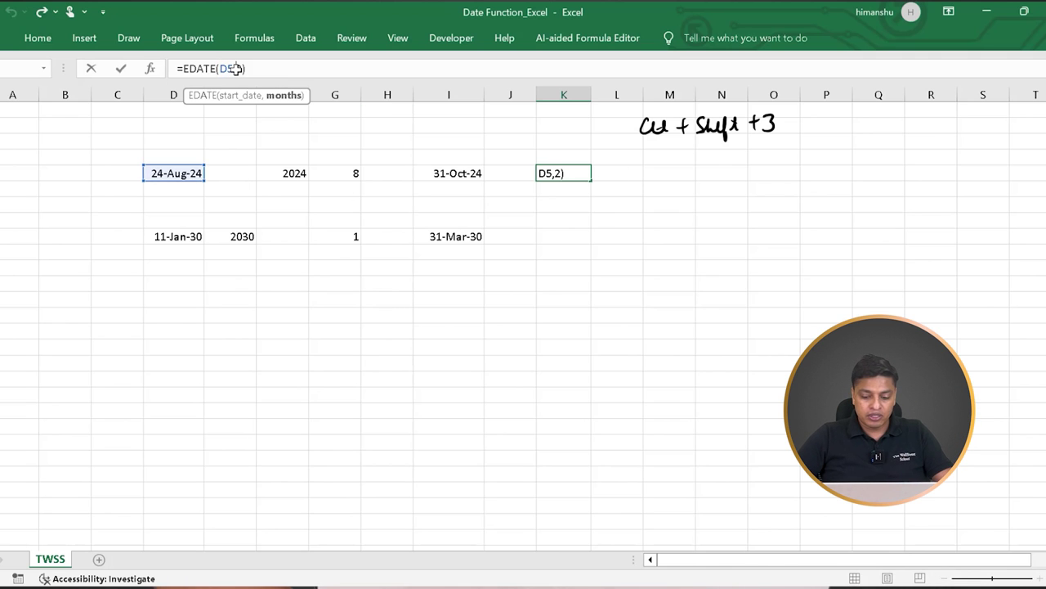
text(-)
key(Return)
key(Up)
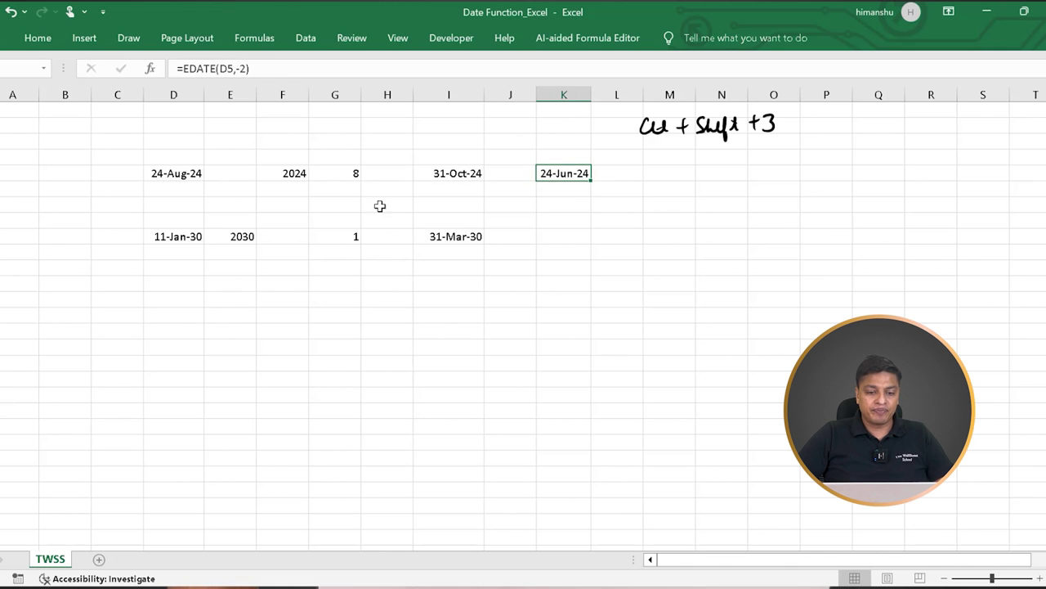
Copy the EDATE formula from K5 to K9 and widen column K enough for the date.
key(ctrl+c)
key(Down)
key(Down)
key(Down)
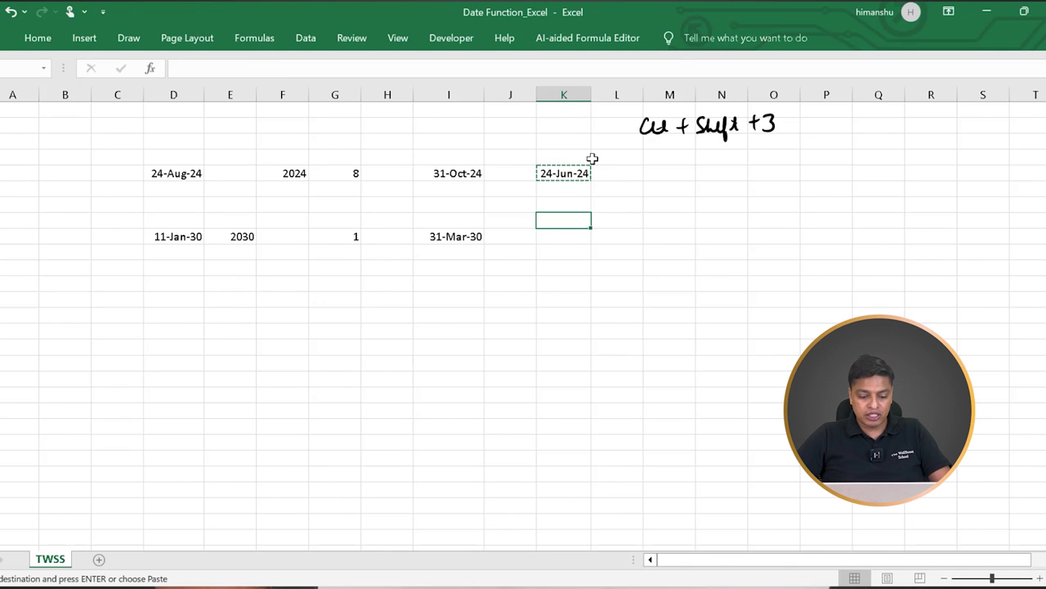
key(ctrl+v)
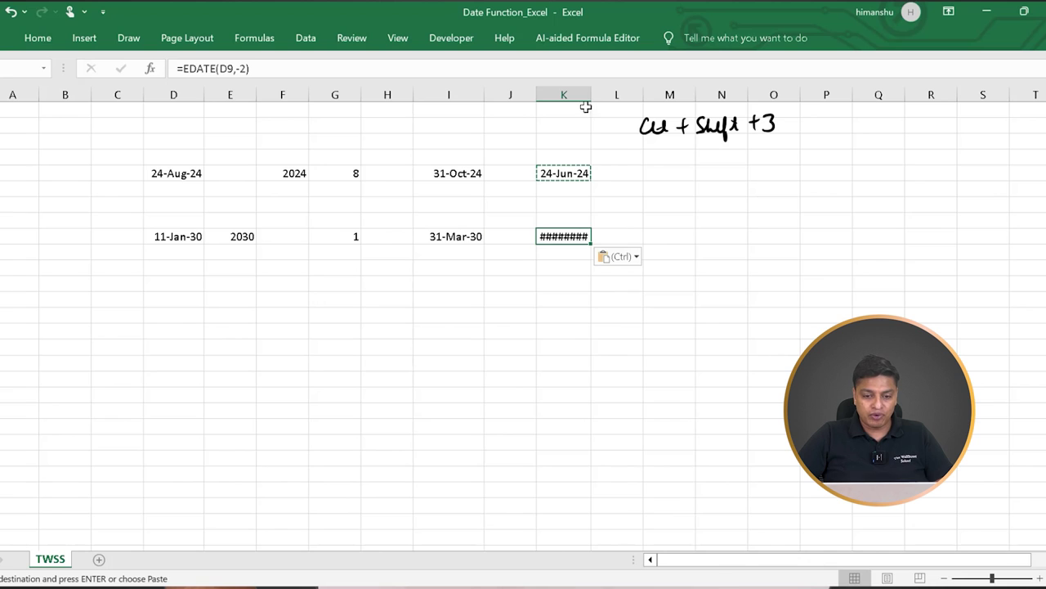
drag(588, 107, 617, 102)
key(Down)
key(Down)
key(Down)
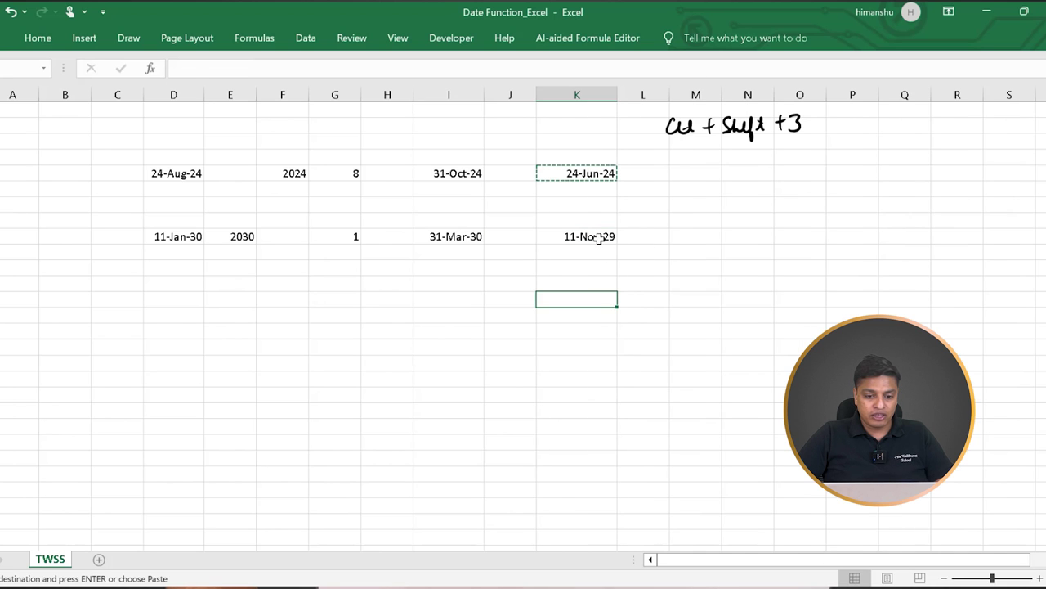
Check which cell the pasted EDATE formula in K9 refers to and clear K9.
click(598, 237)
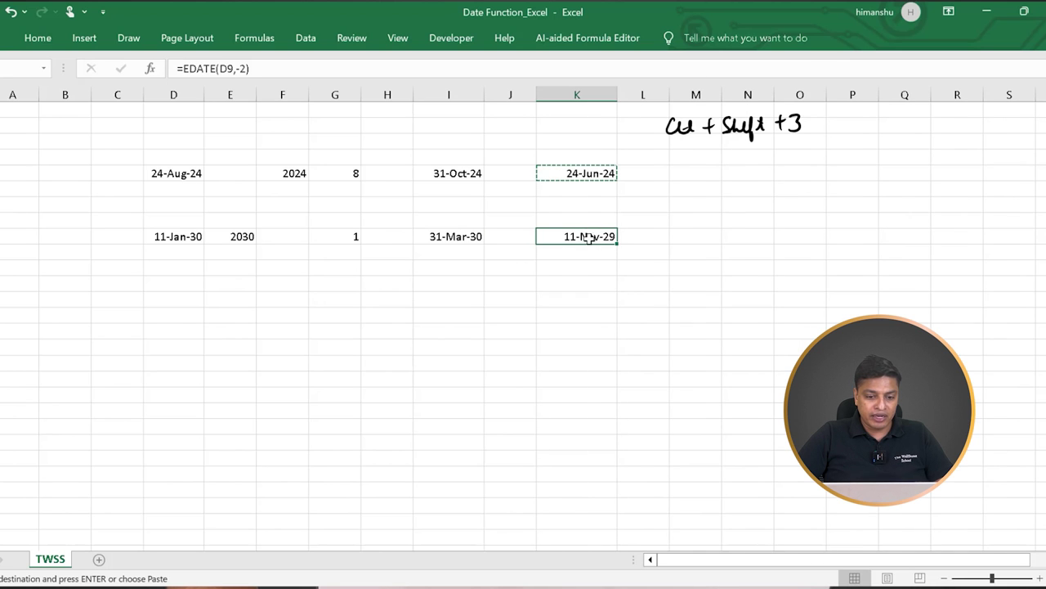
double_click(594, 237)
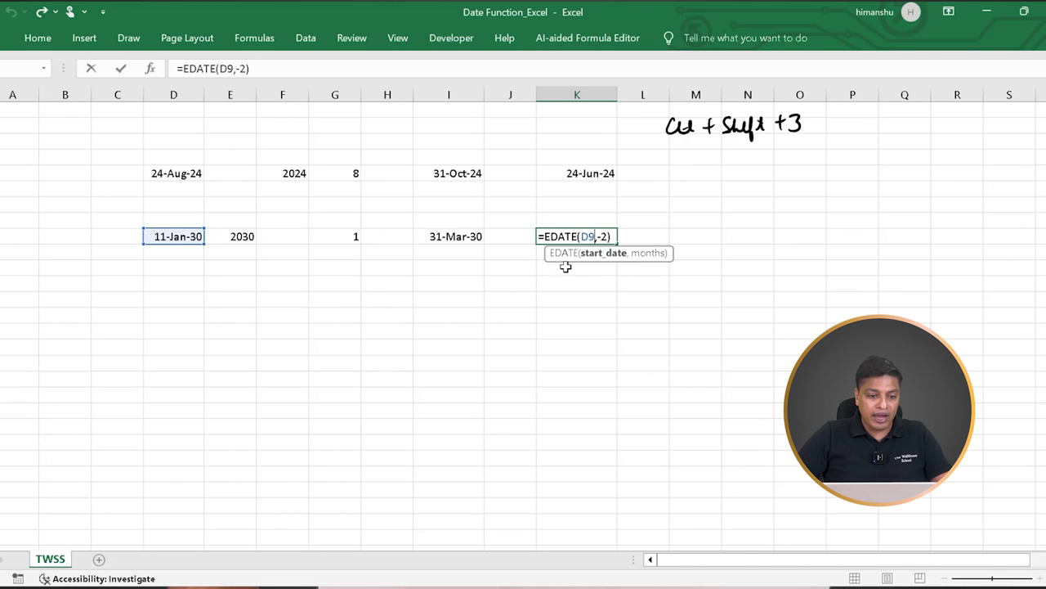
key(Escape)
click(612, 254)
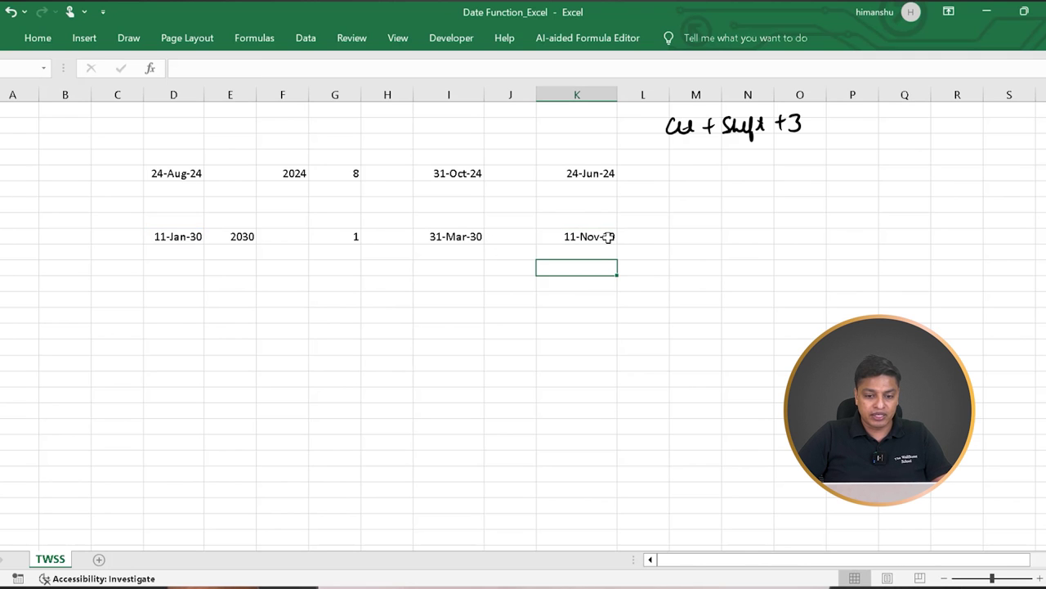
click(607, 236)
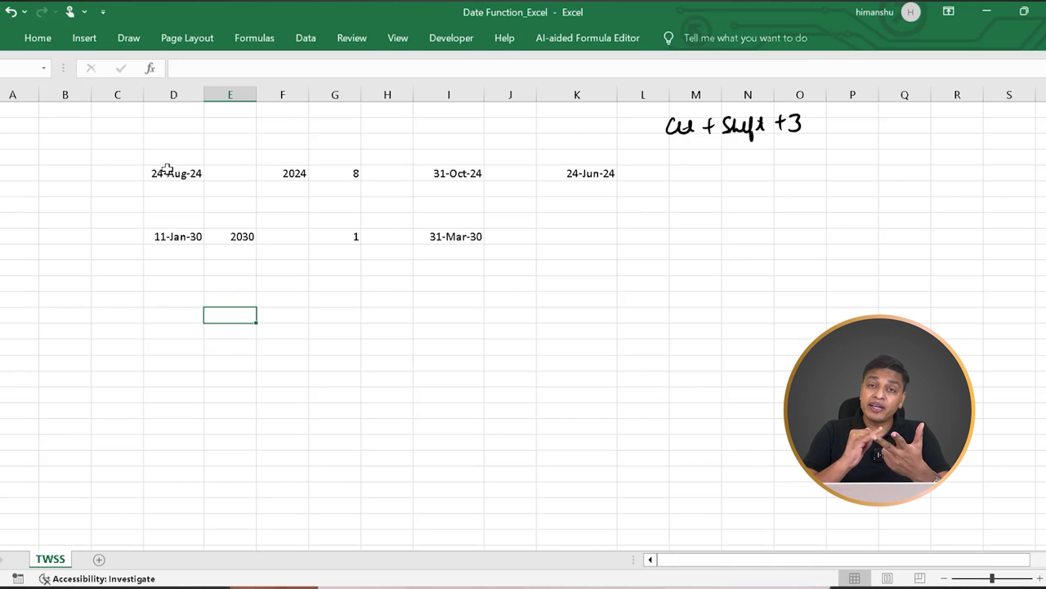
Build a date in D12 with the formula =DATE(2024,8,15).
click(164, 279)
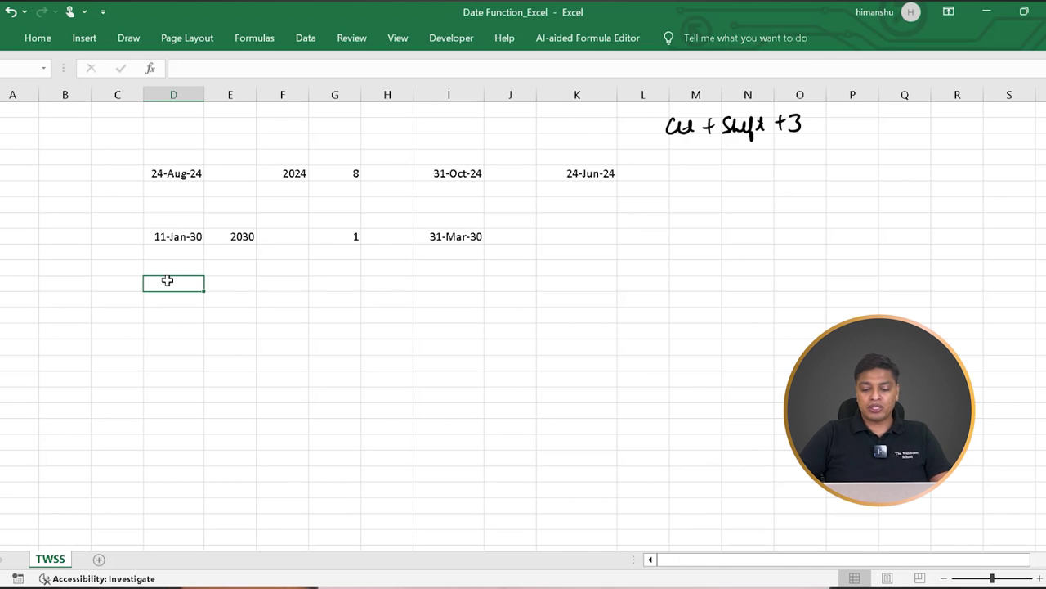
text(=)
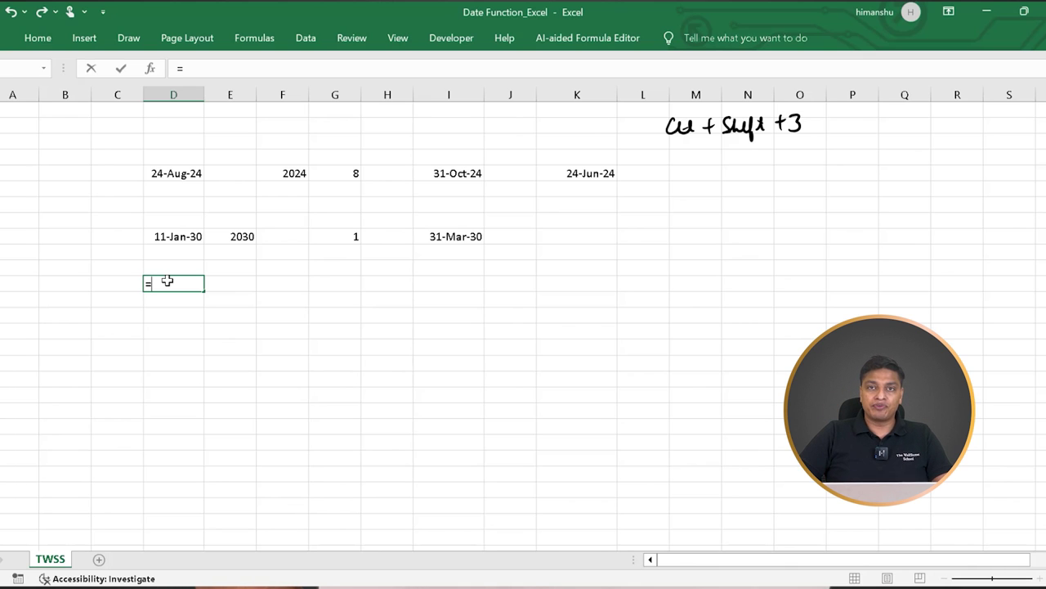
text(date)
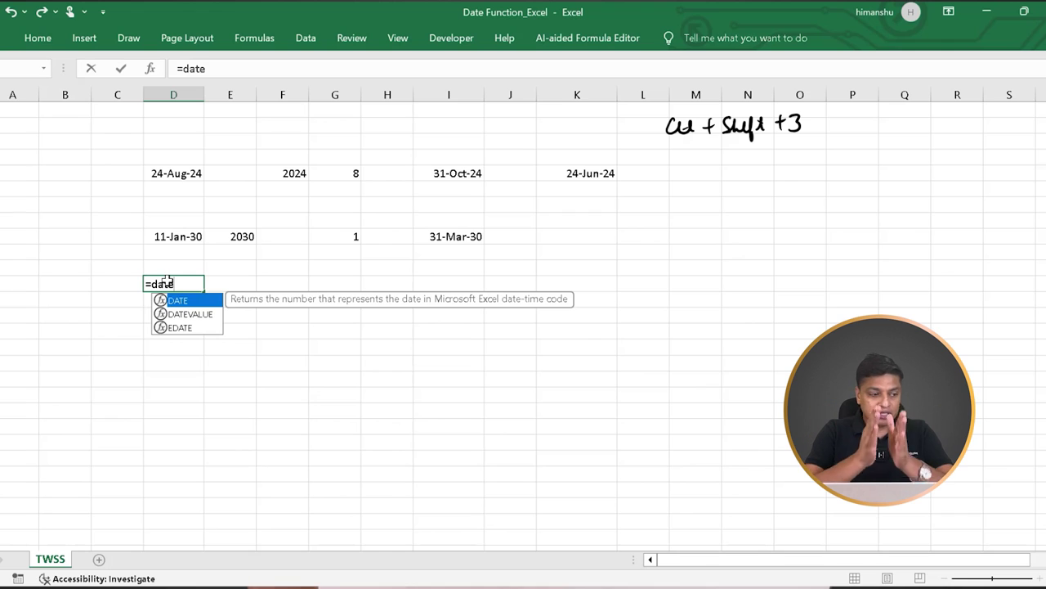
text(()
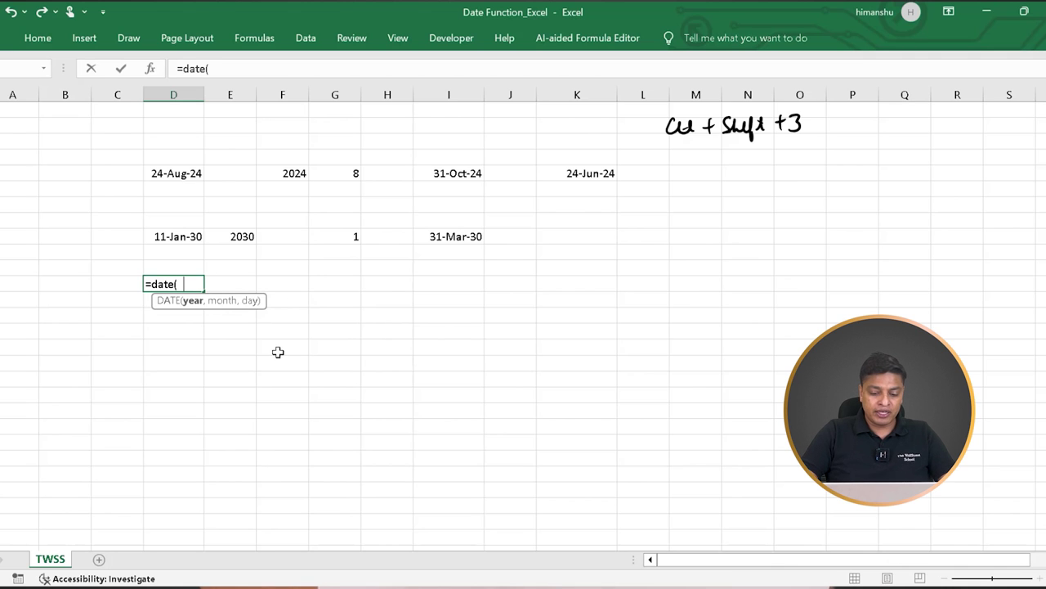
text(2024)
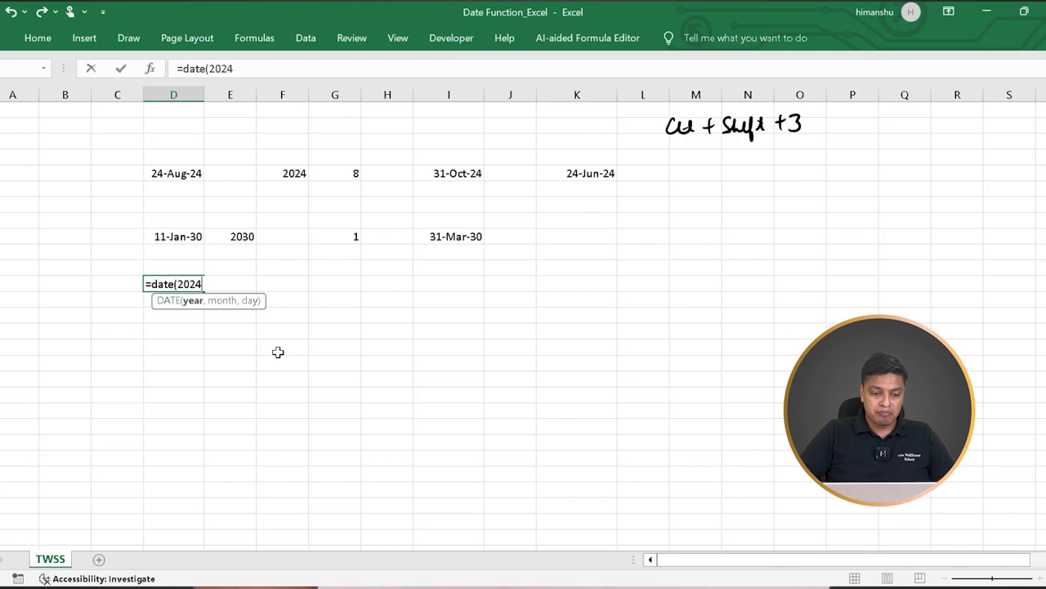
text(,)
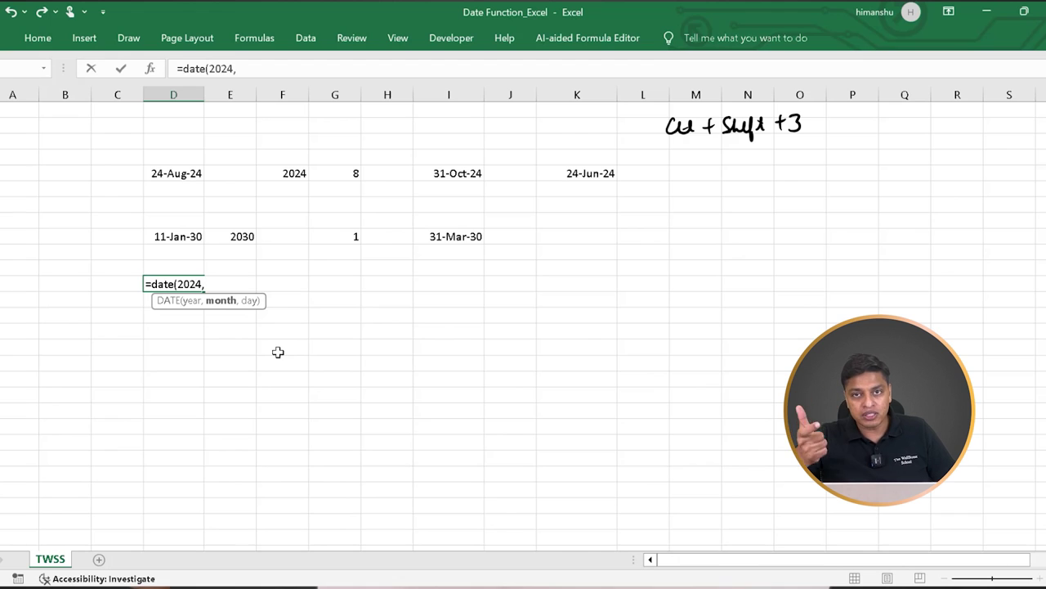
text(8)
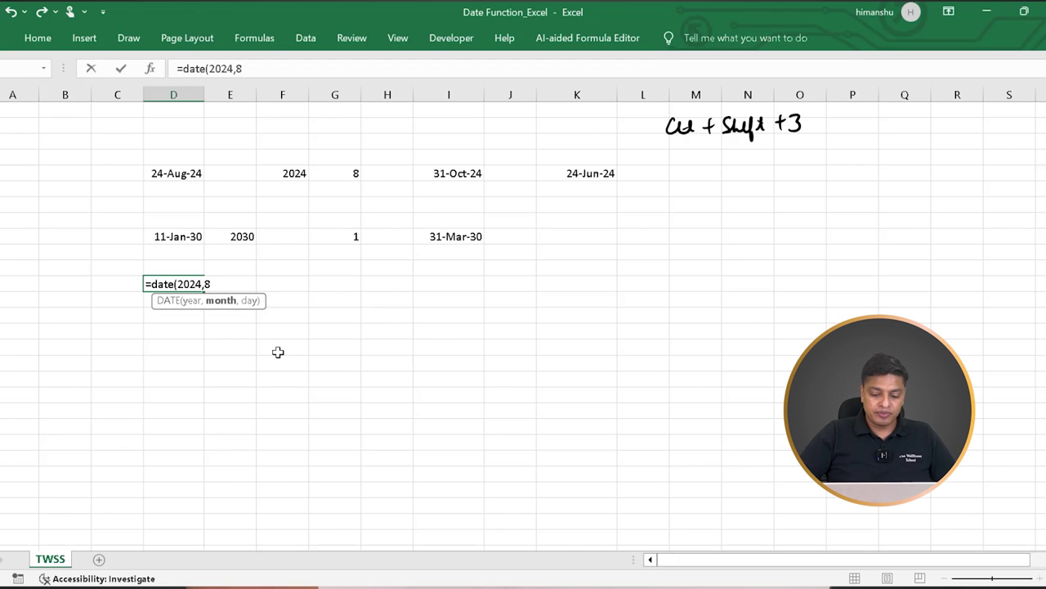
text(,)
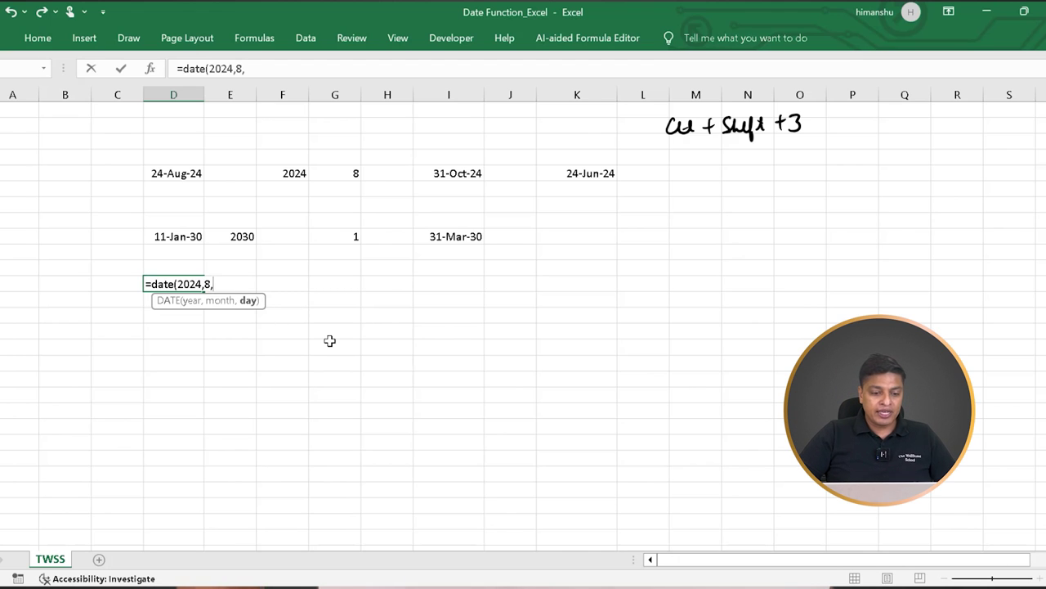
text(15)
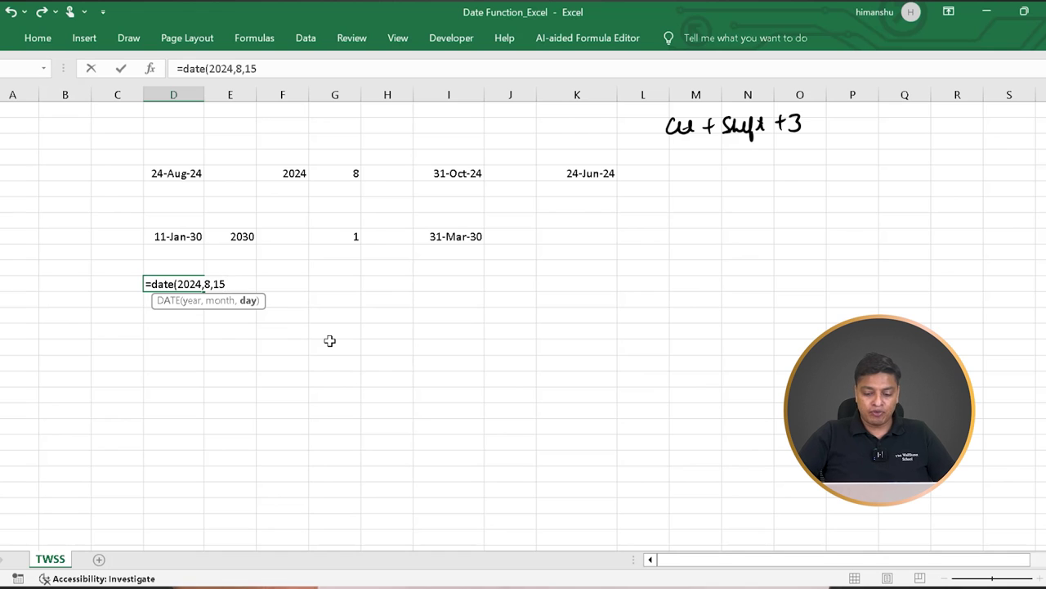
key(Return)
key(Up)
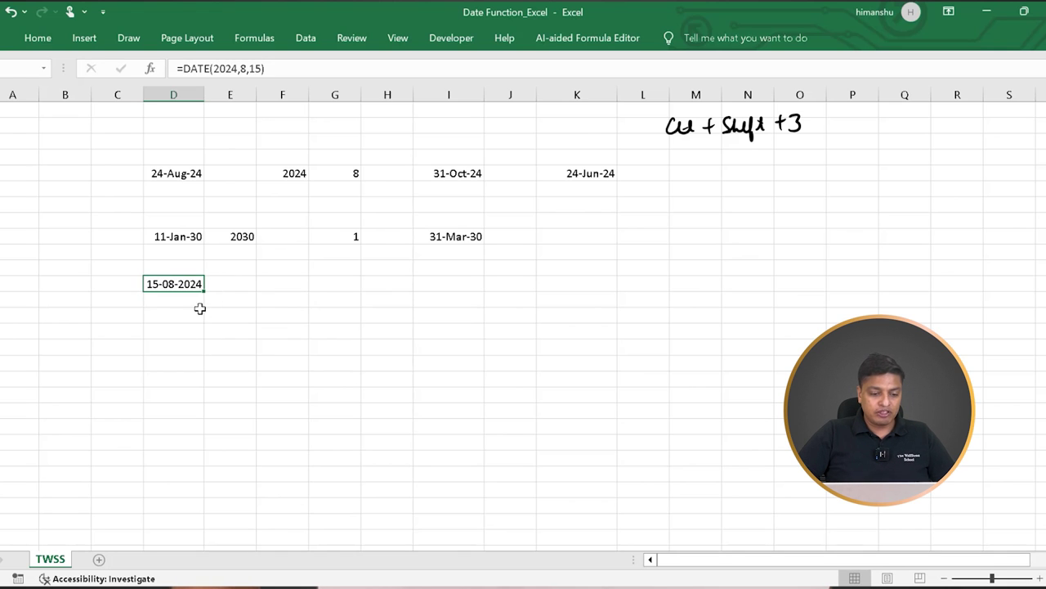
Format D12 as a date with an abbreviated month name and widen column D slightly.
key(ctrl+shift+3)
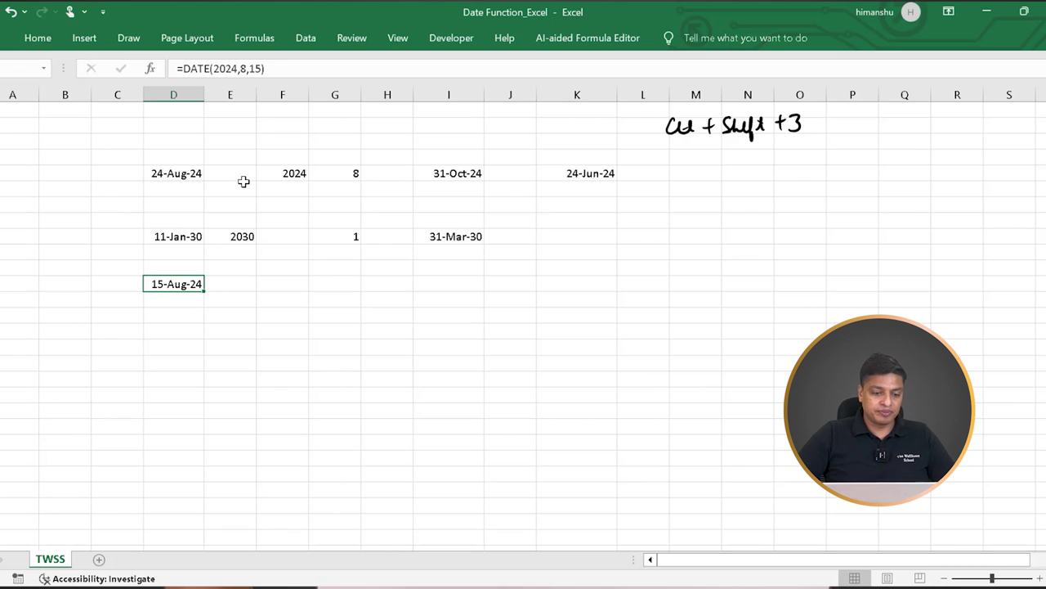
drag(205, 99, 222, 98)
click(164, 404)
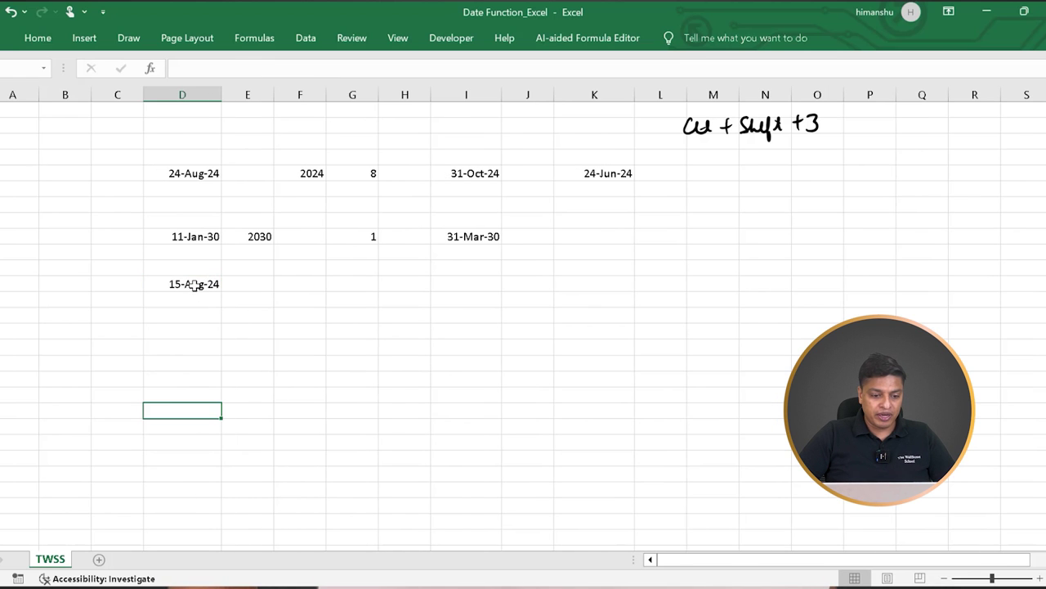
click(194, 285)
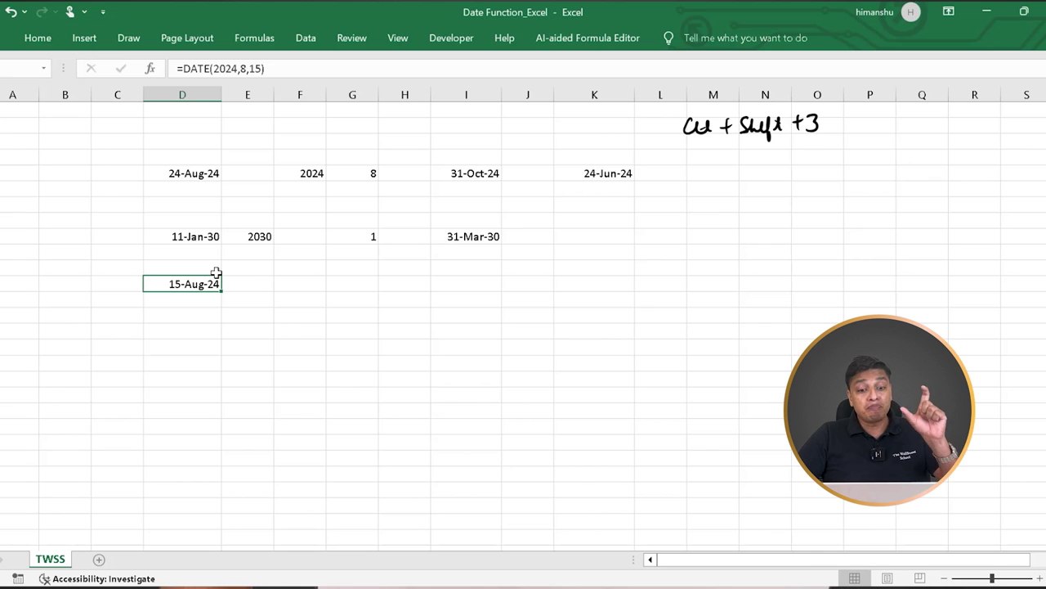
Return the full weekday name of the date in D12 by entering =TEXT(D12,"dddd") in F12.
click(300, 285)
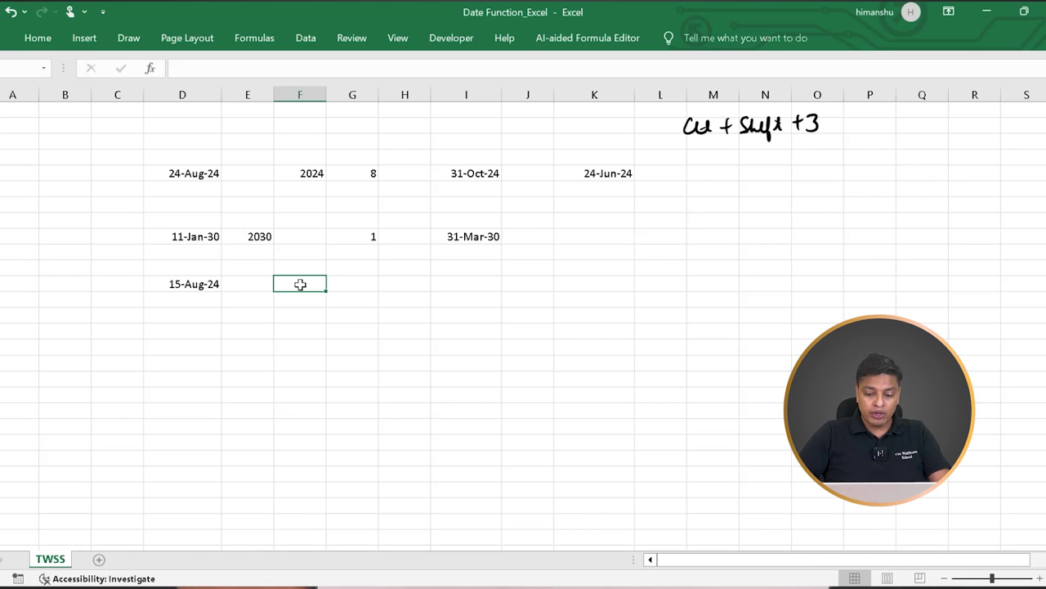
text(=text)
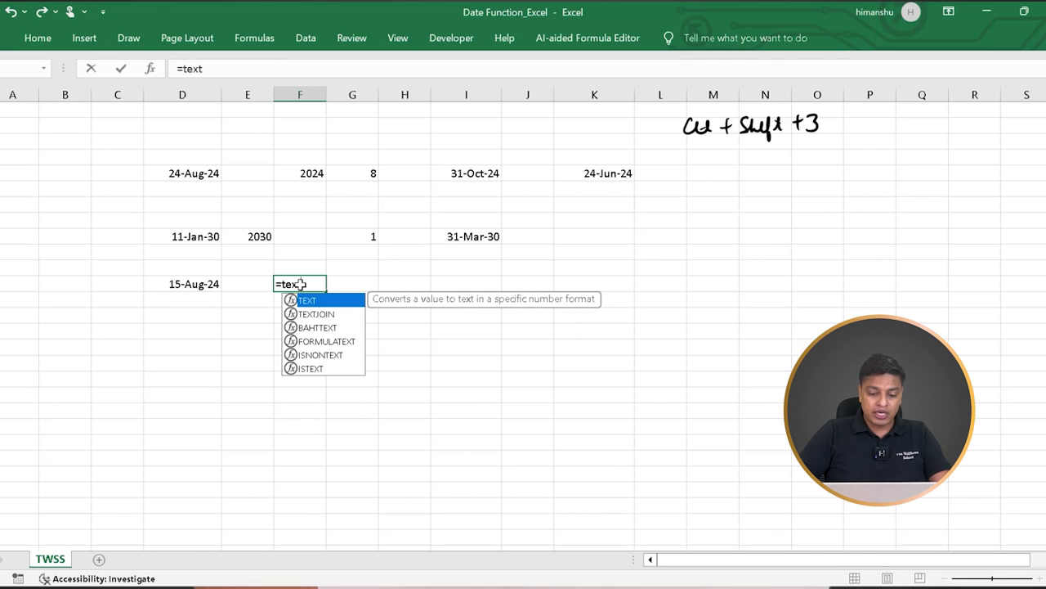
text(()
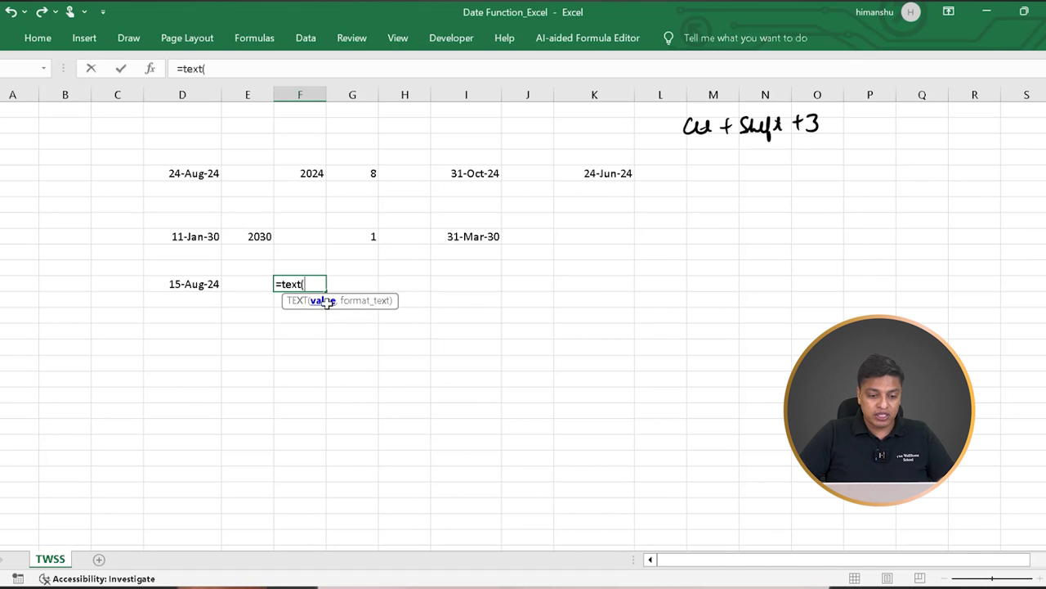
click(190, 282)
text(,"d)
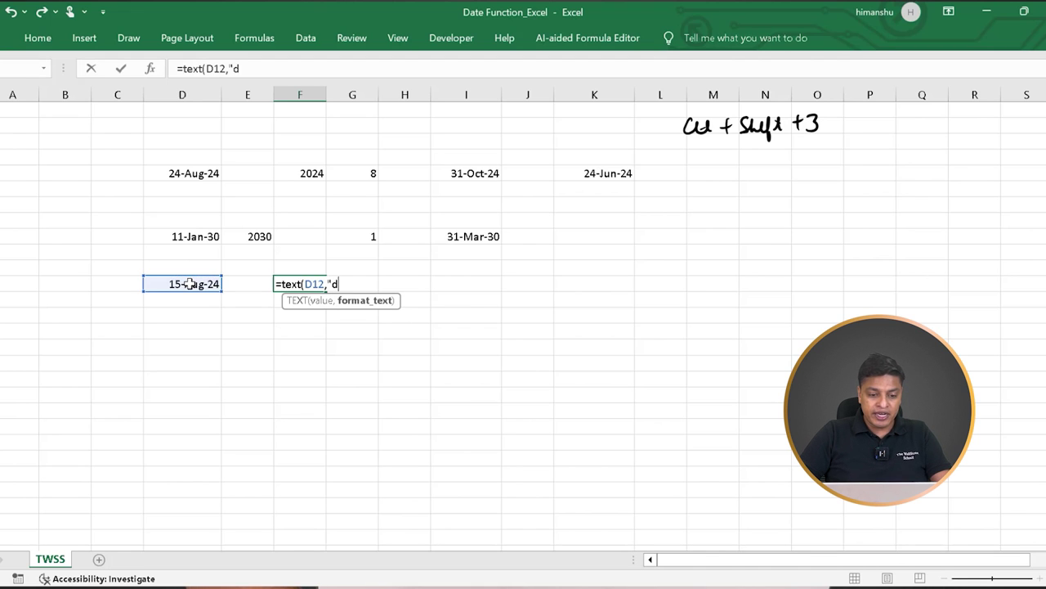
text(ddd"))
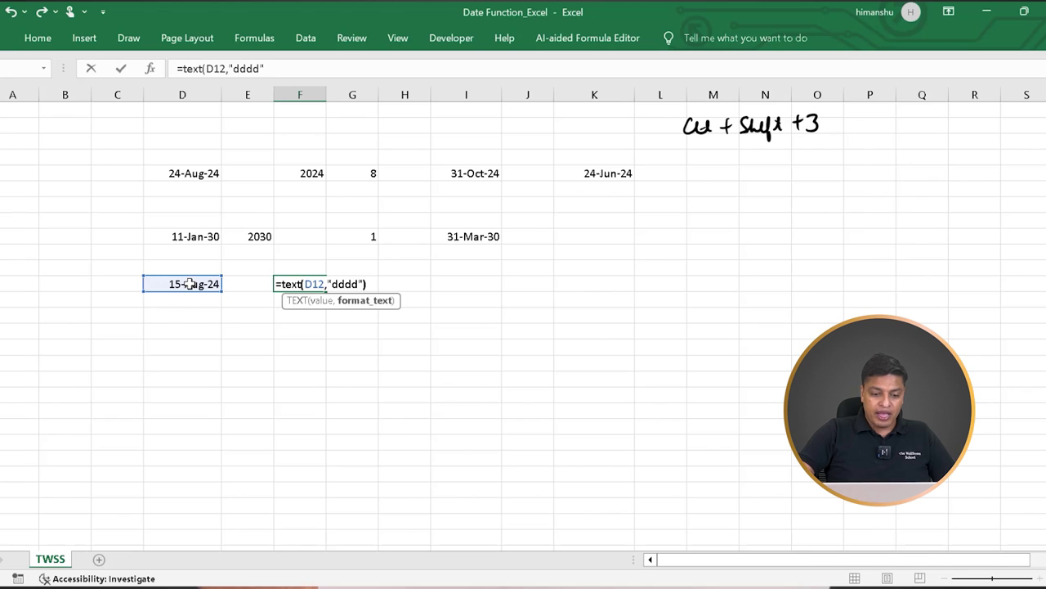
key(Return)
key(Up)
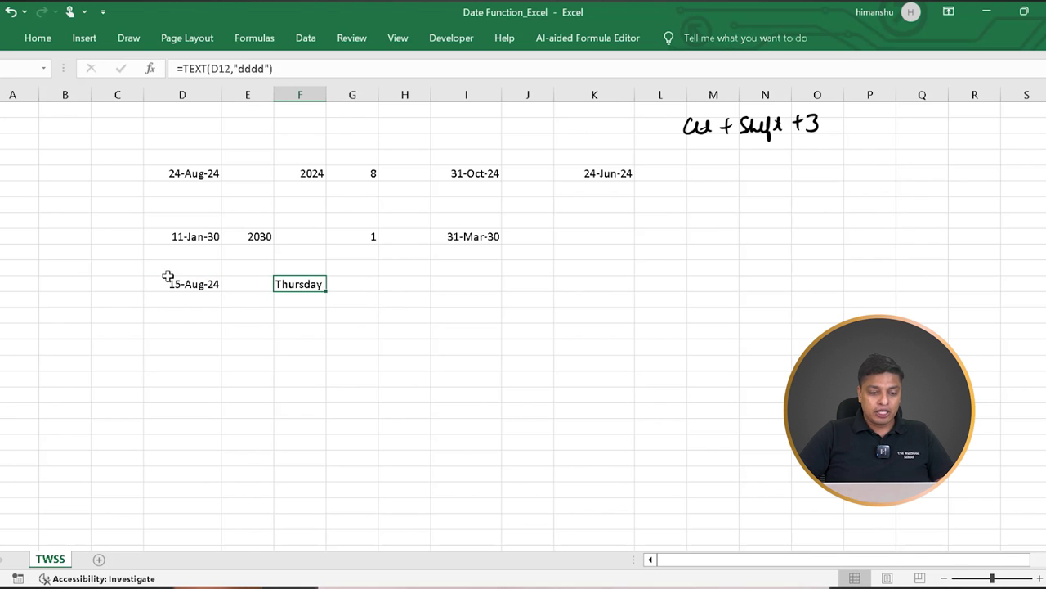
Replace the date in D12 with 16 Aug 2024 and check the weekday result in F12.
click(297, 329)
click(304, 285)
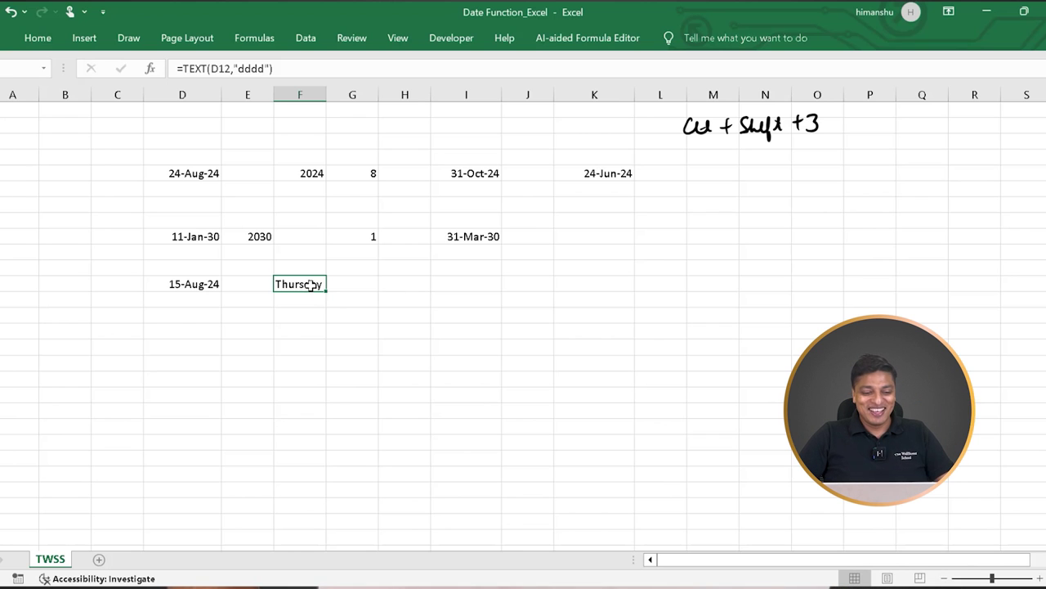
click(167, 284)
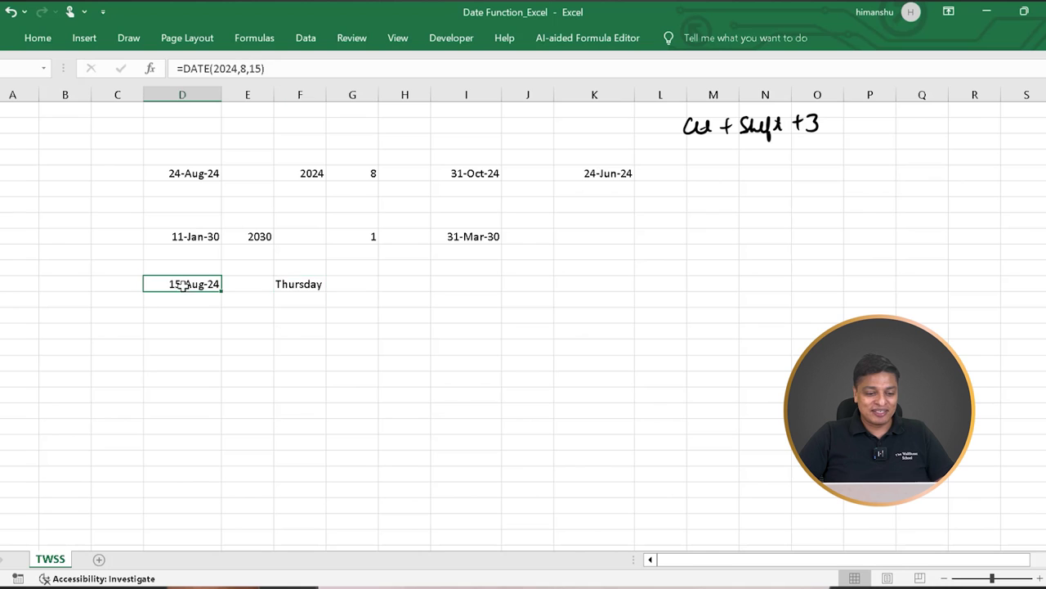
click(304, 285)
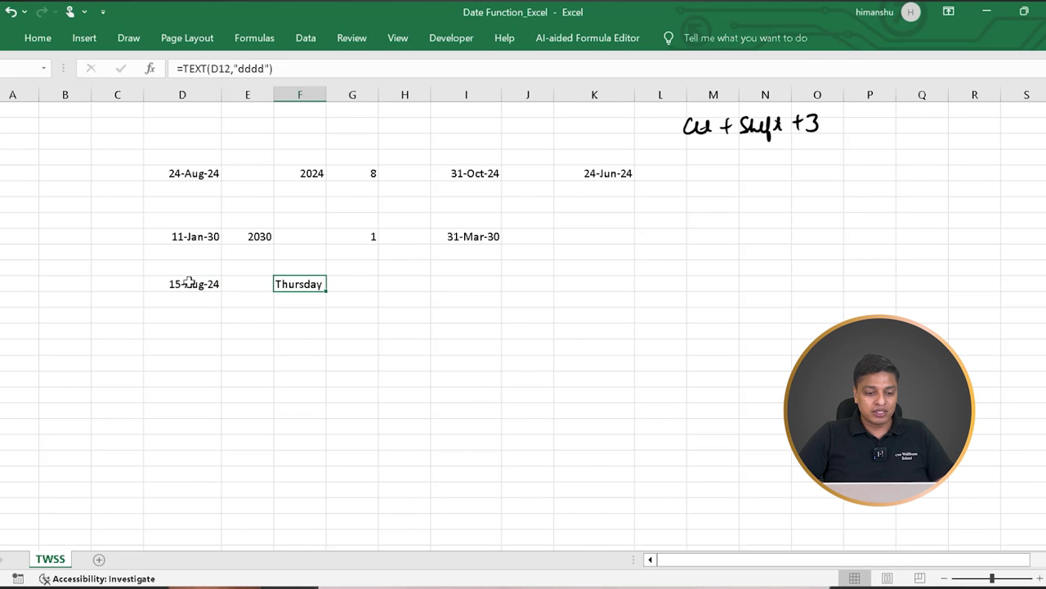
click(187, 284)
text(16)
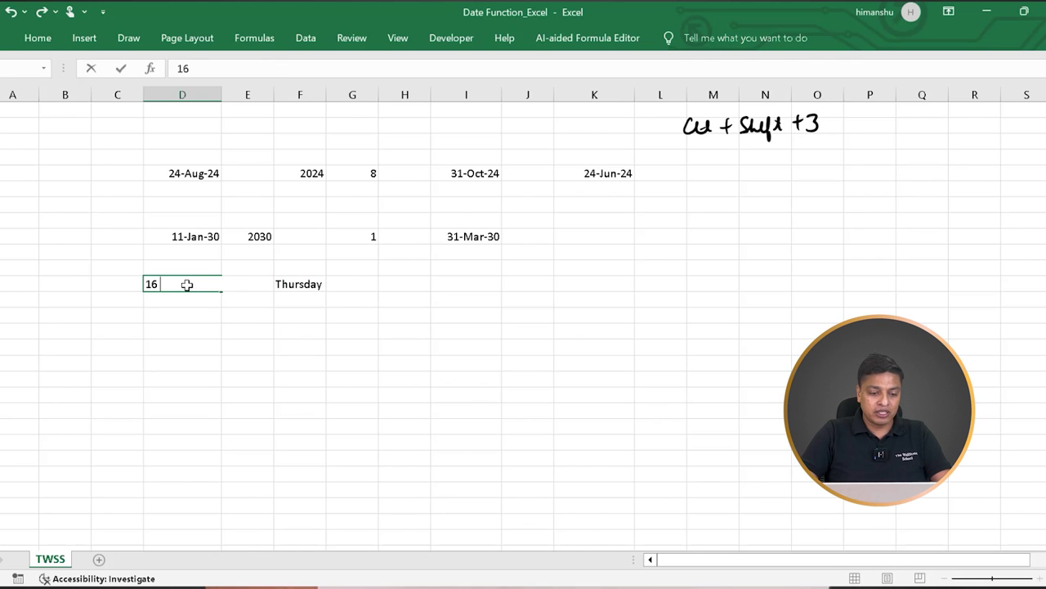
text( Aug 2024)
key(Return)
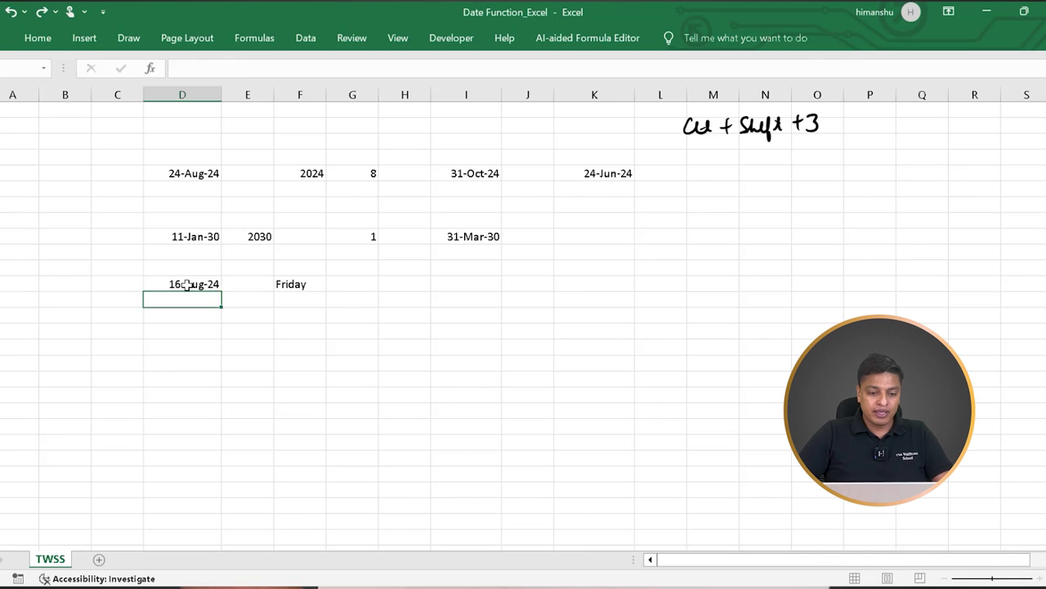
key(Up)
key(Right)
key(Right)
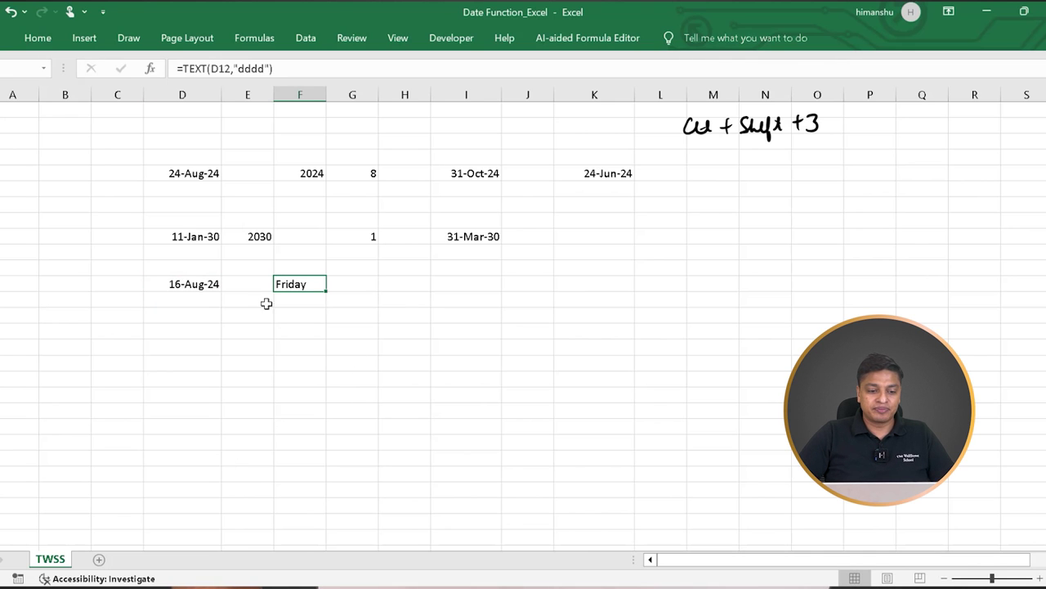
click(217, 299)
drag(215, 289, 292, 285)
click(280, 367)
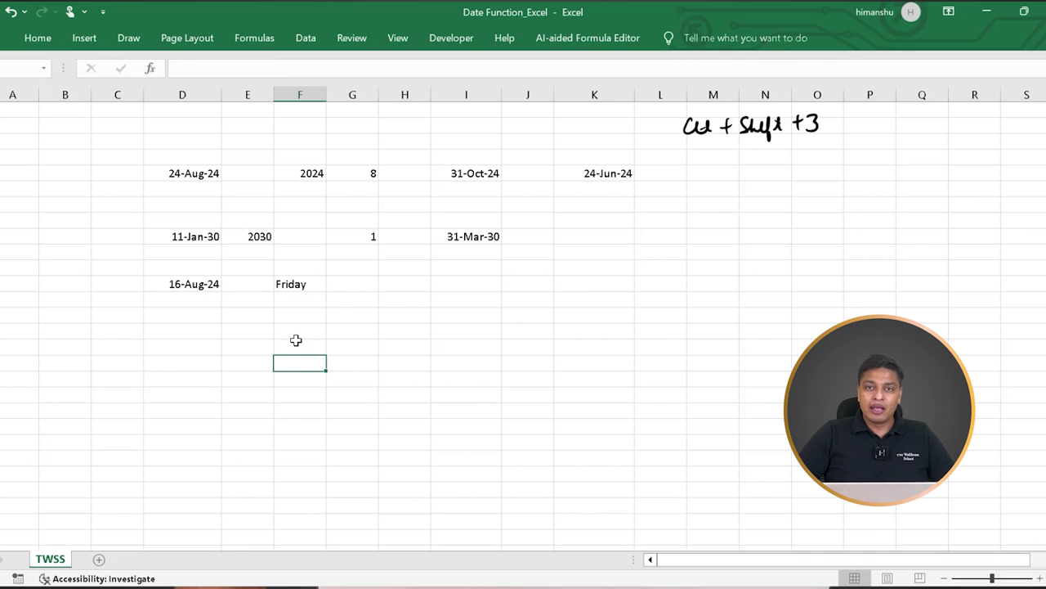
scroll(323, 346, down, 1)
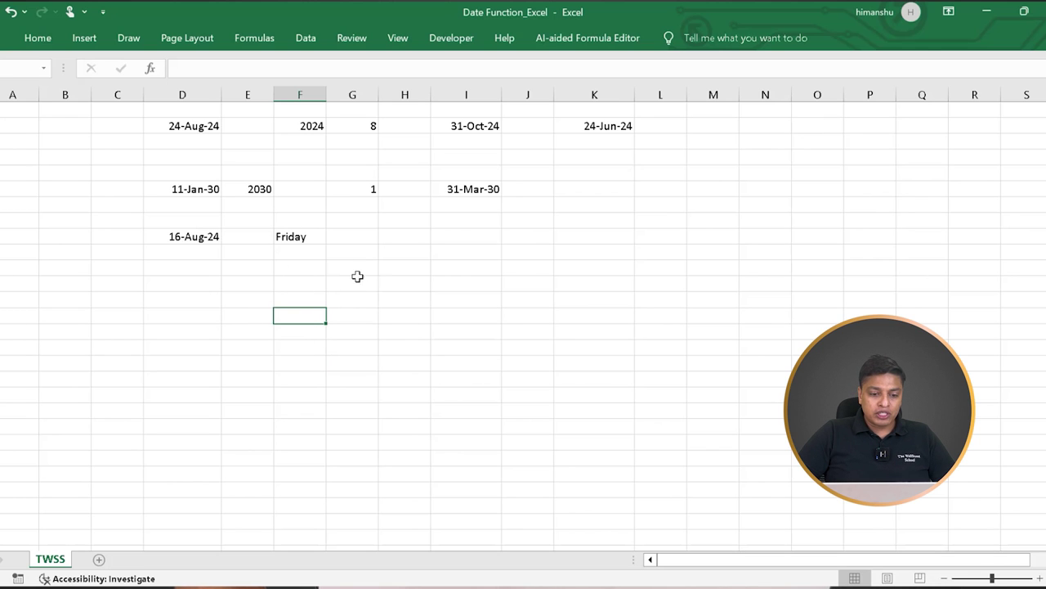
click(309, 285)
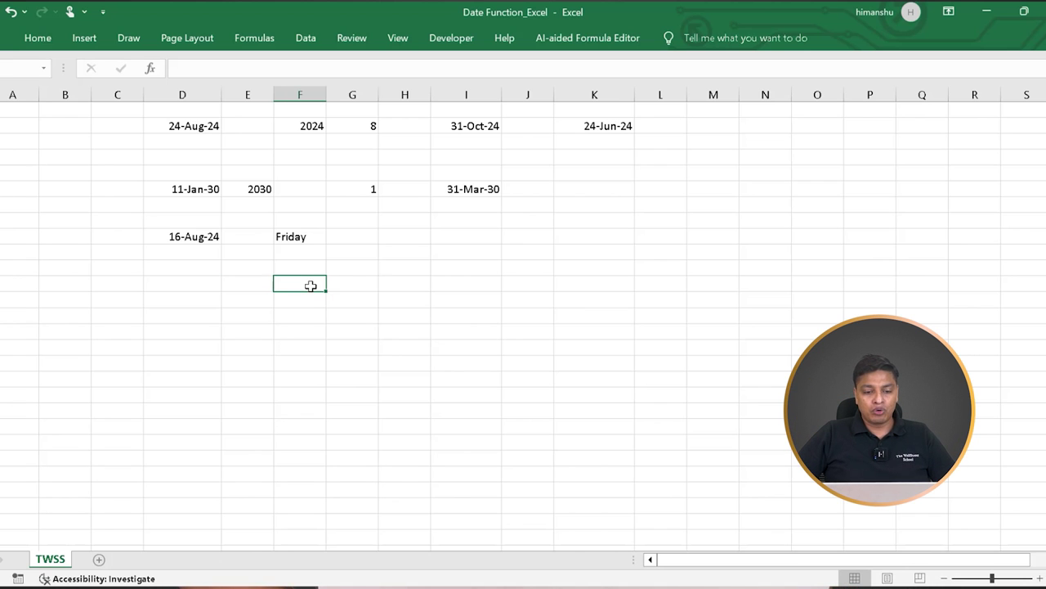
key(Right)
key(Right)
key(Right)
key(Right)
key(Left)
key(Left)
key(Left)
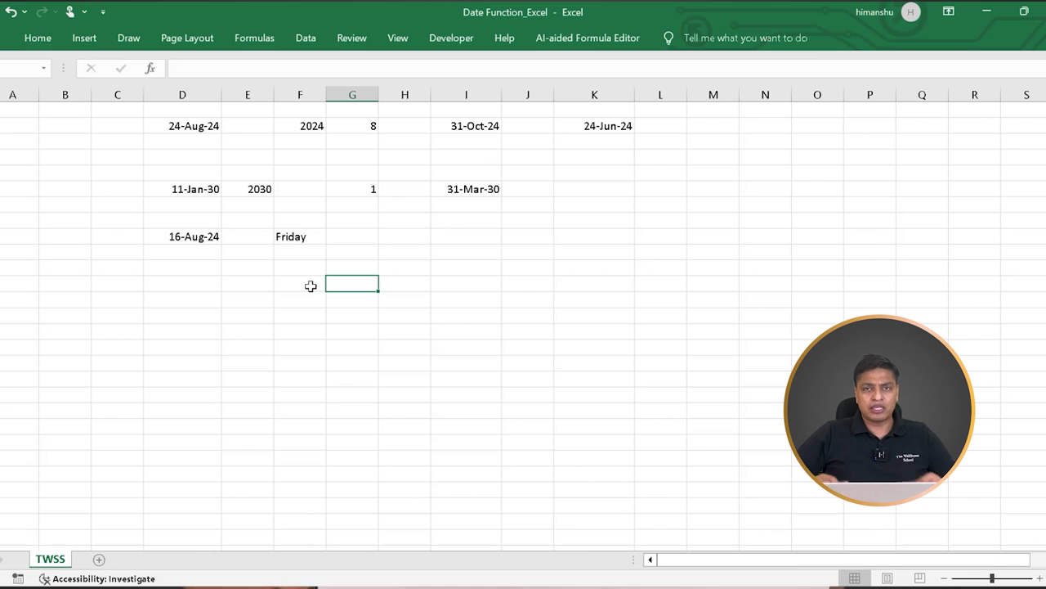
key(Left)
key(Right)
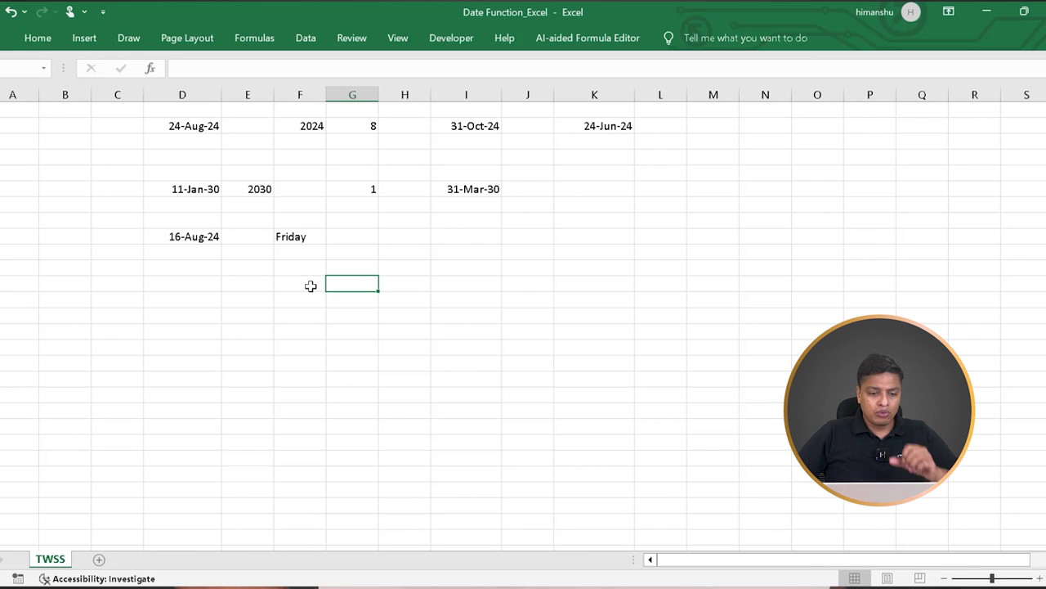
Enter the numbers 1, 2, 3, 4 and 5 across cells F15 to J15.
key(Left)
text(1)
key(Right)
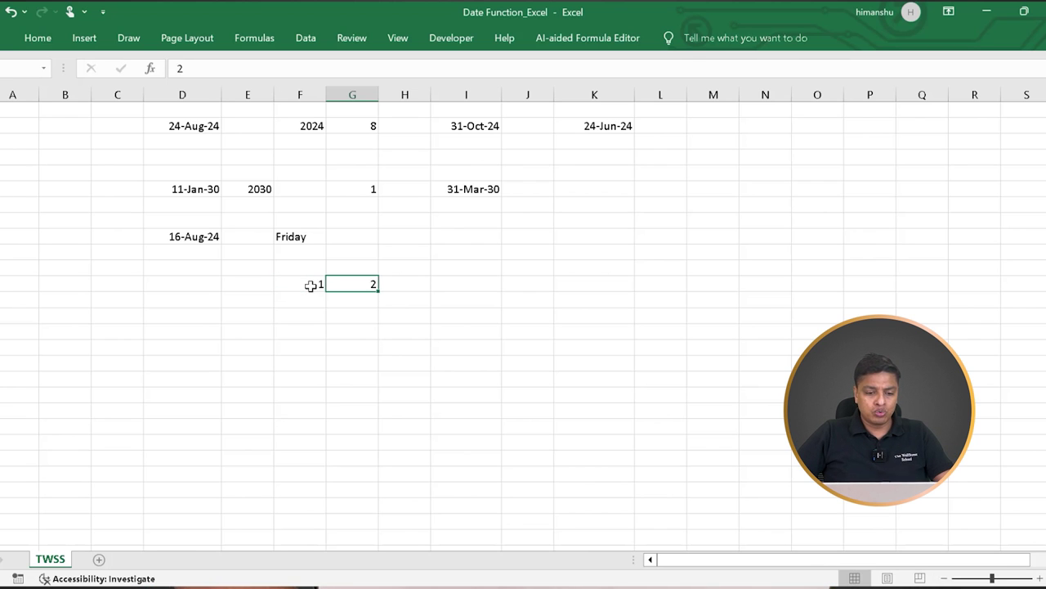
key(Right)
text(3)
key(Right)
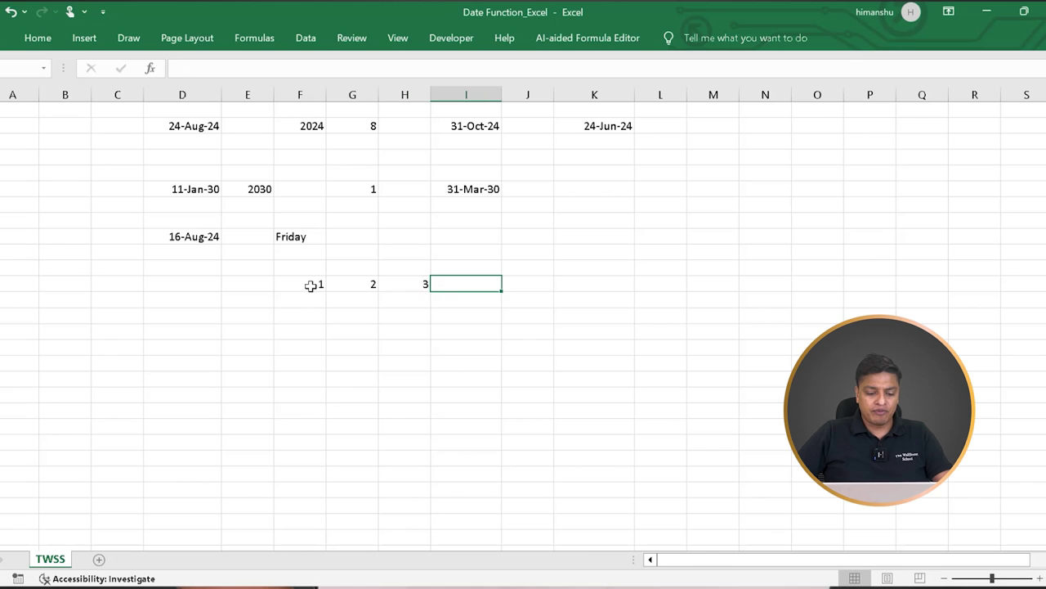
text(4)
key(Right)
text(5)
key(Down)
Enter the date 31 Mar 2025 in F16, below the number 1.
key(Left)
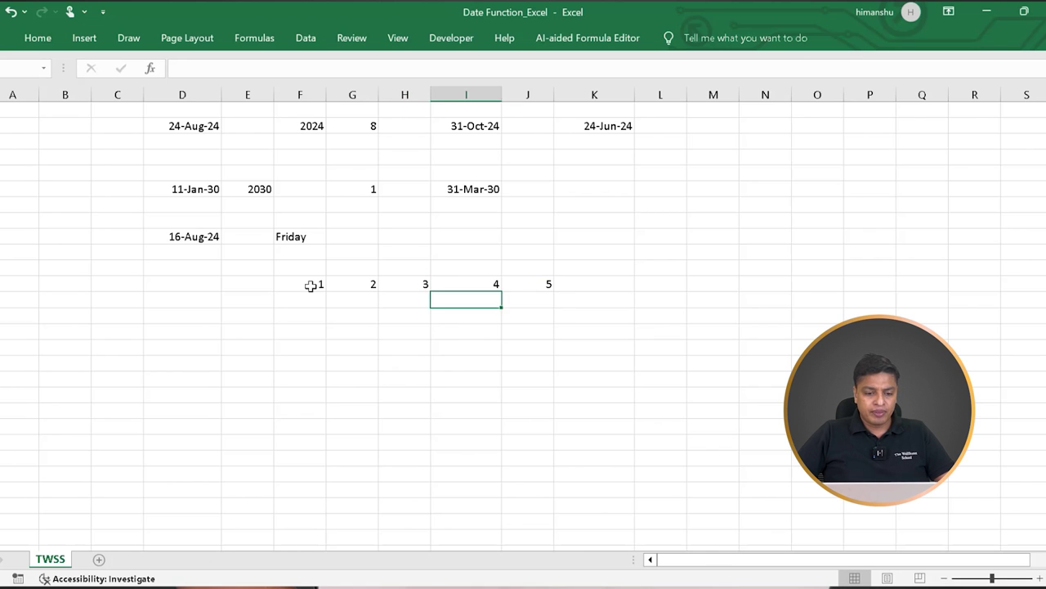
key(Left)
key(Up)
key(Left)
key(Down)
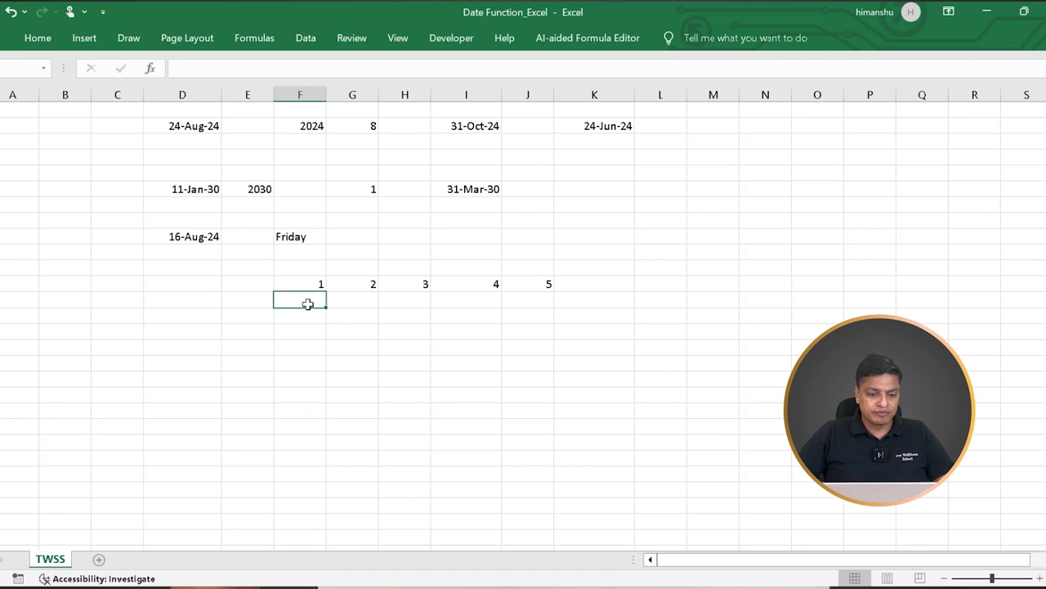
click(211, 266)
click(315, 300)
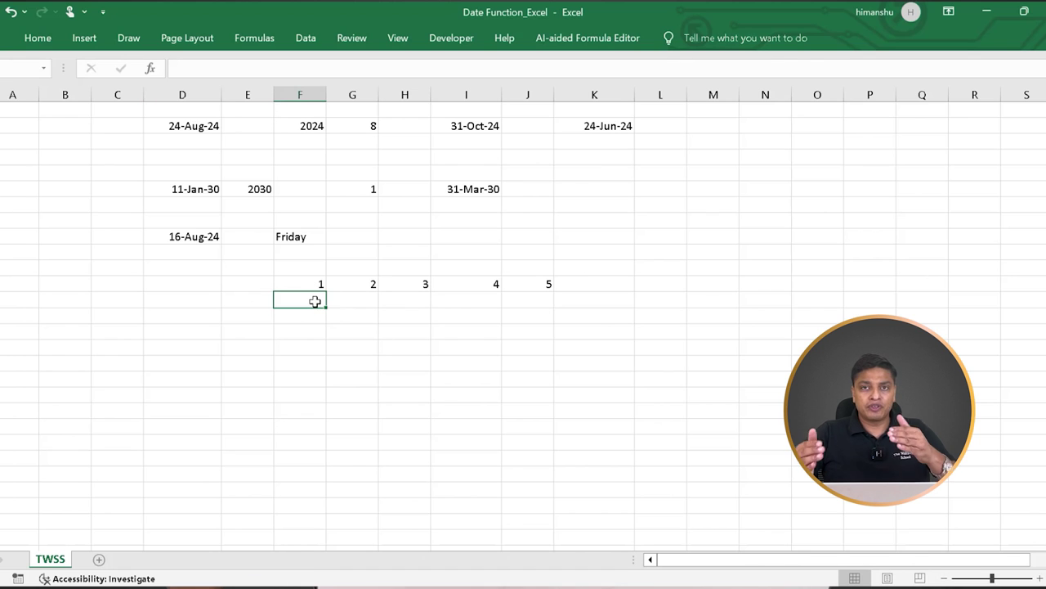
text(31 )
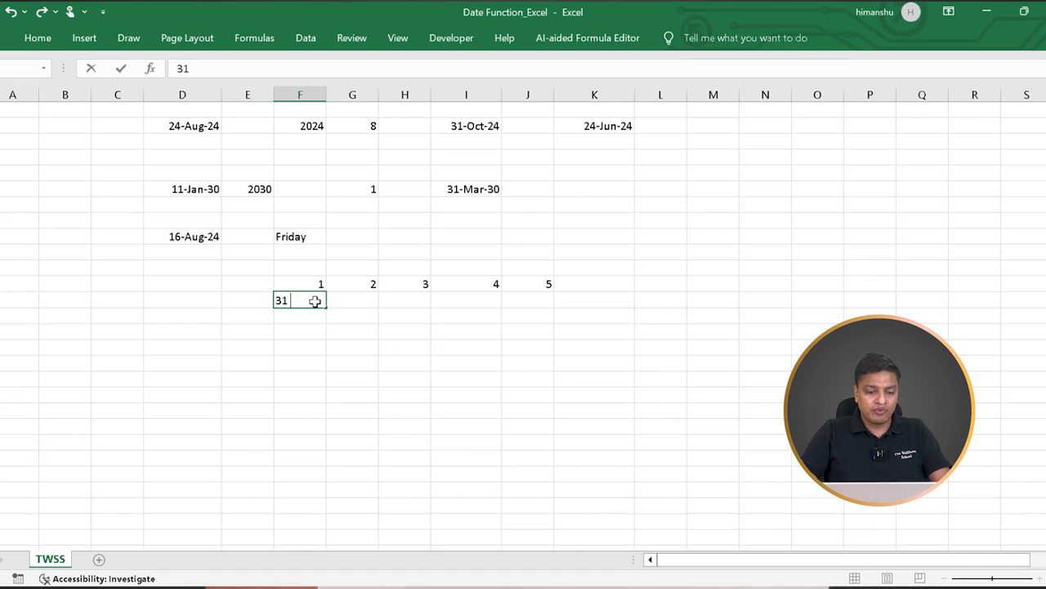
text(Mar 203)
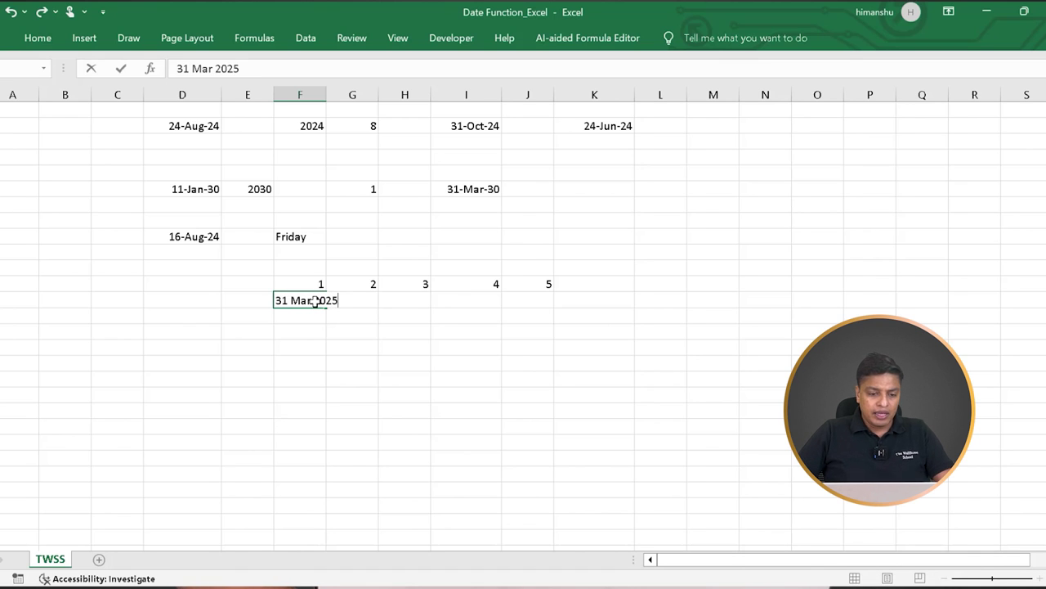
text(5)
key(Return)
key(Up)
key(Right)
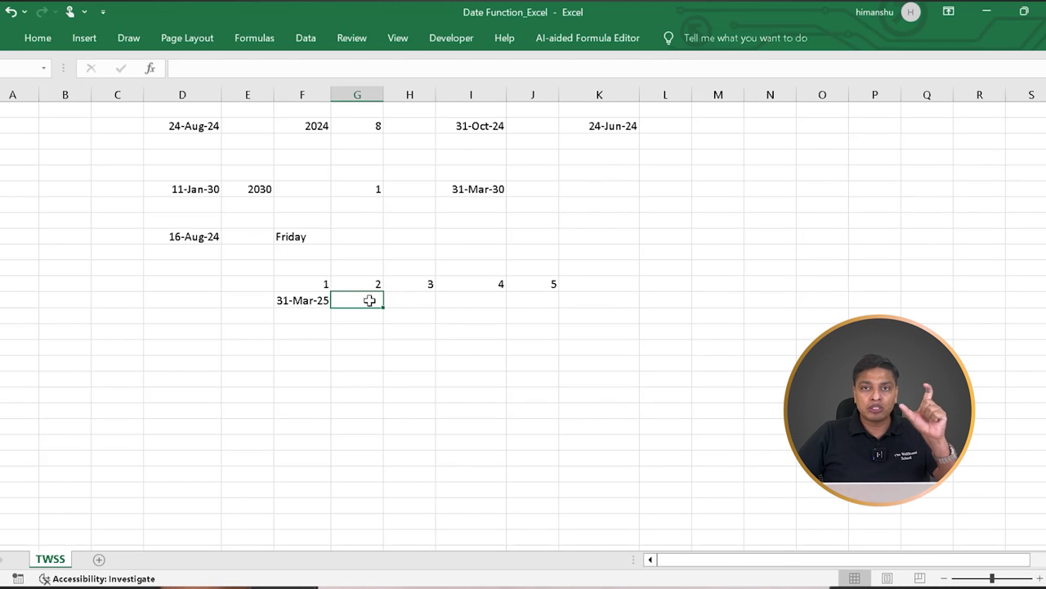
Calculate the month end one year ahead in G16 with =EOMONTH(F16,12) and format the cell as a date.
click(371, 375)
double_click(355, 300)
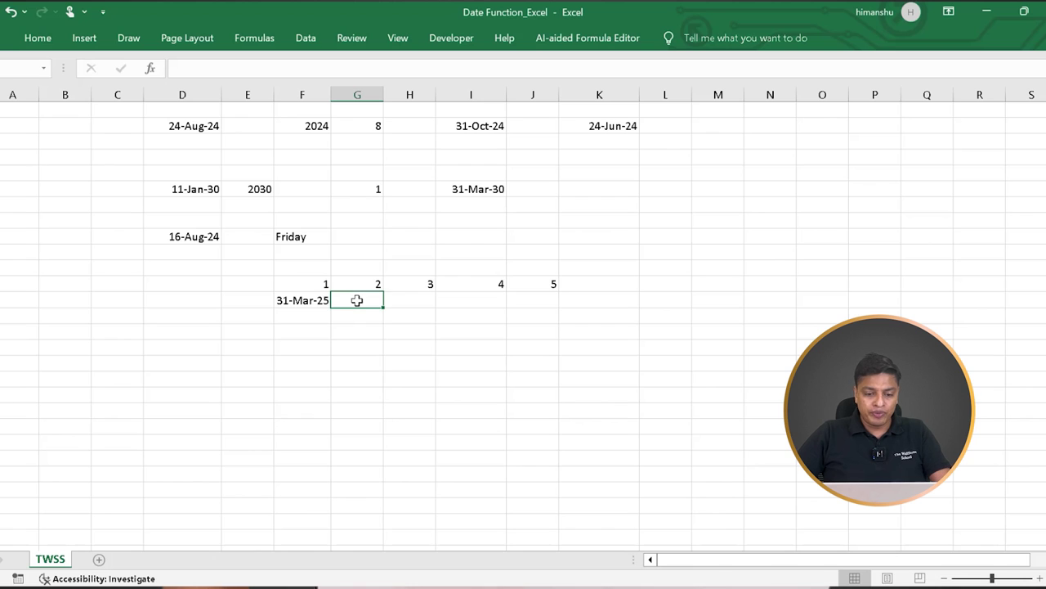
text(=eom)
key(Tab)
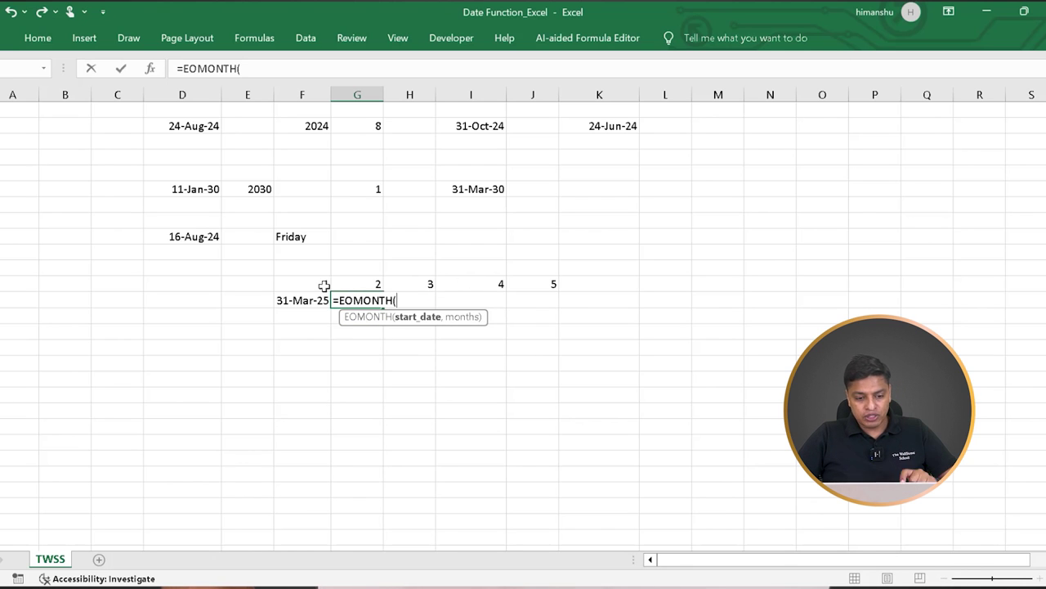
click(303, 300)
text(,12))
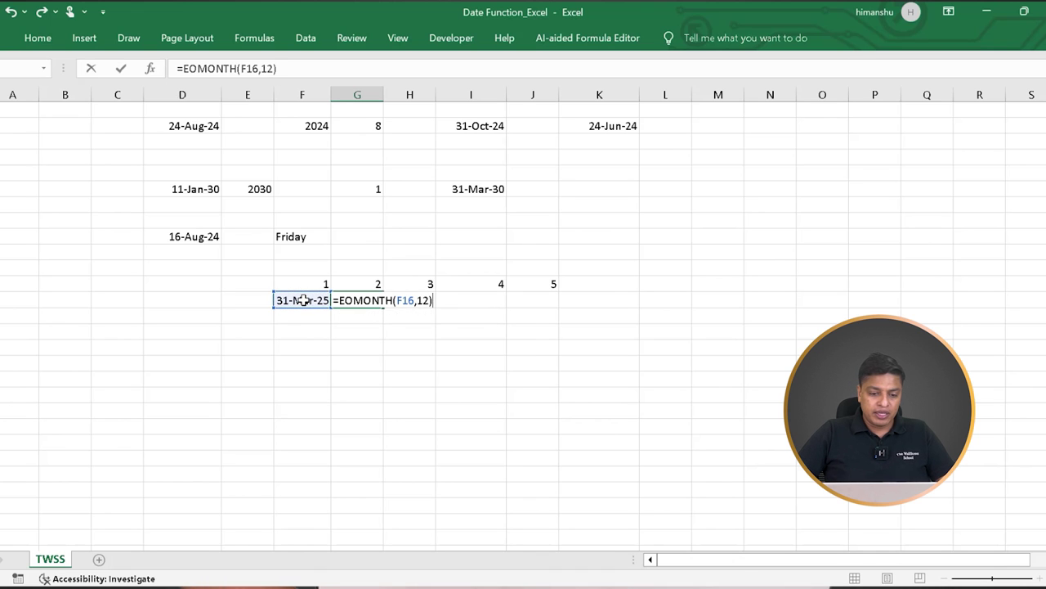
key(ctrl+Return)
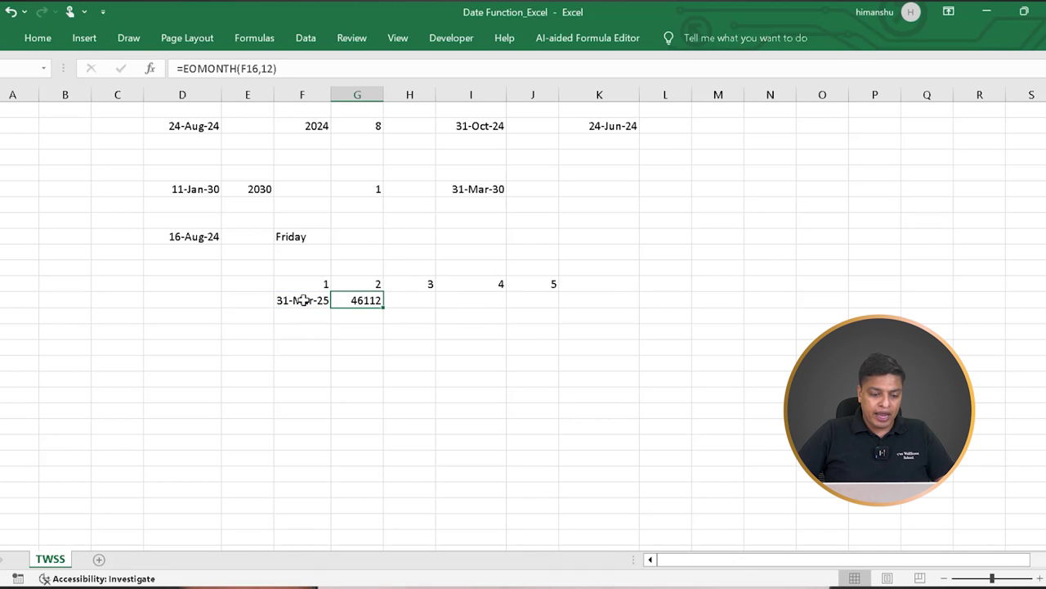
key(ctrl+shift+3)
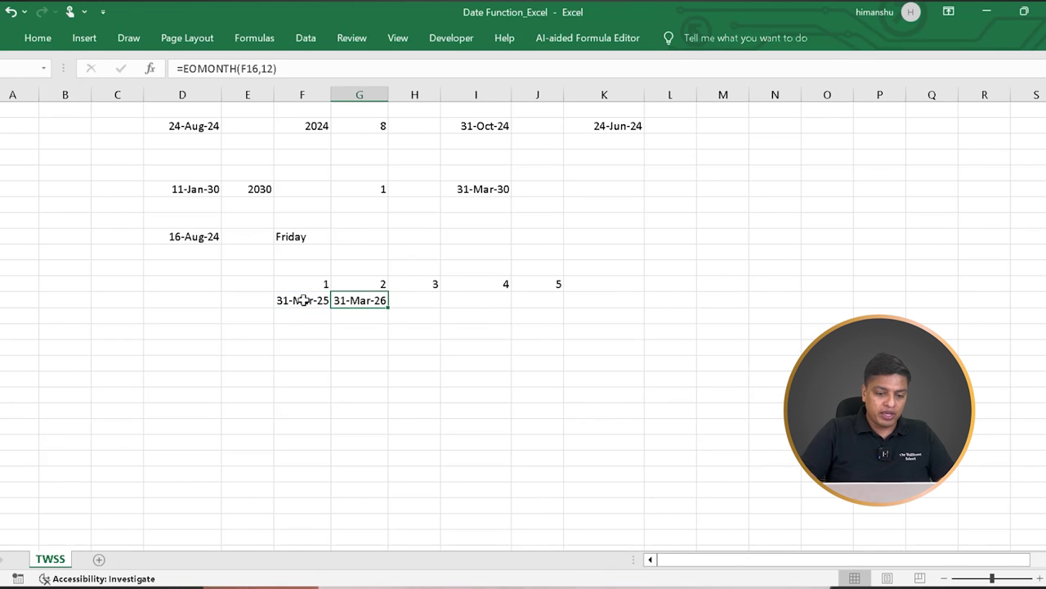
Copy the EOMONTH formula from G16 across to J16 and autofit the widths of columns G to J.
click(303, 300)
key(Right)
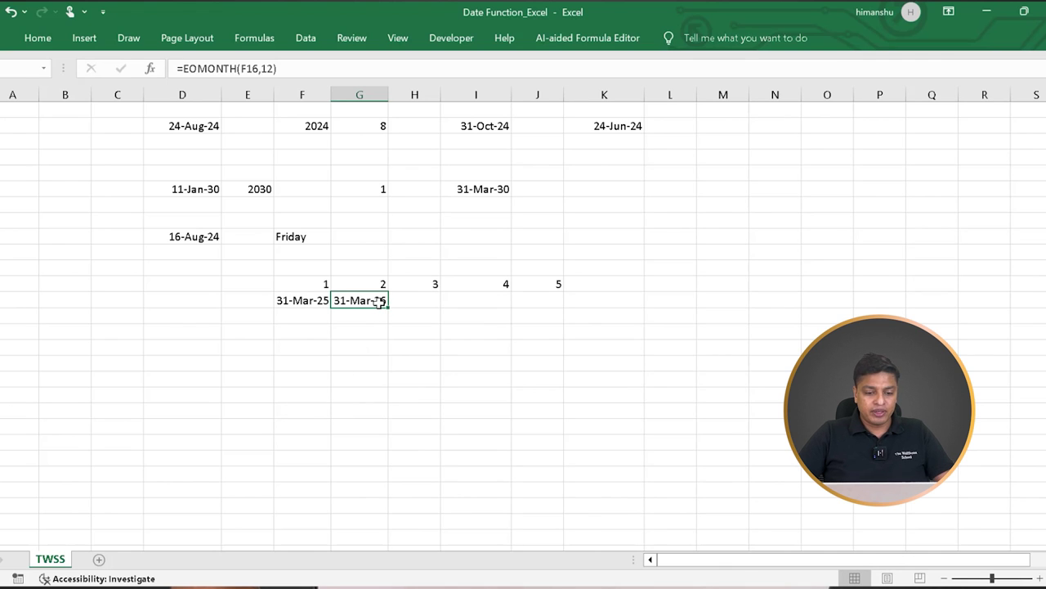
key(ctrl+c)
key(Right)
key(shift+Right)
key(shift+Right)
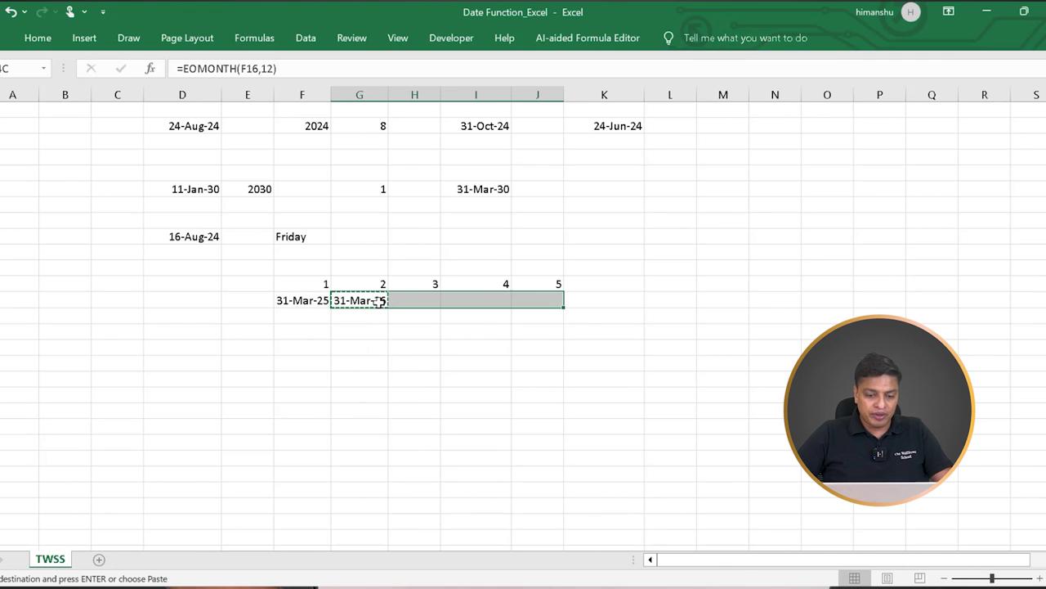
key(ctrl+v)
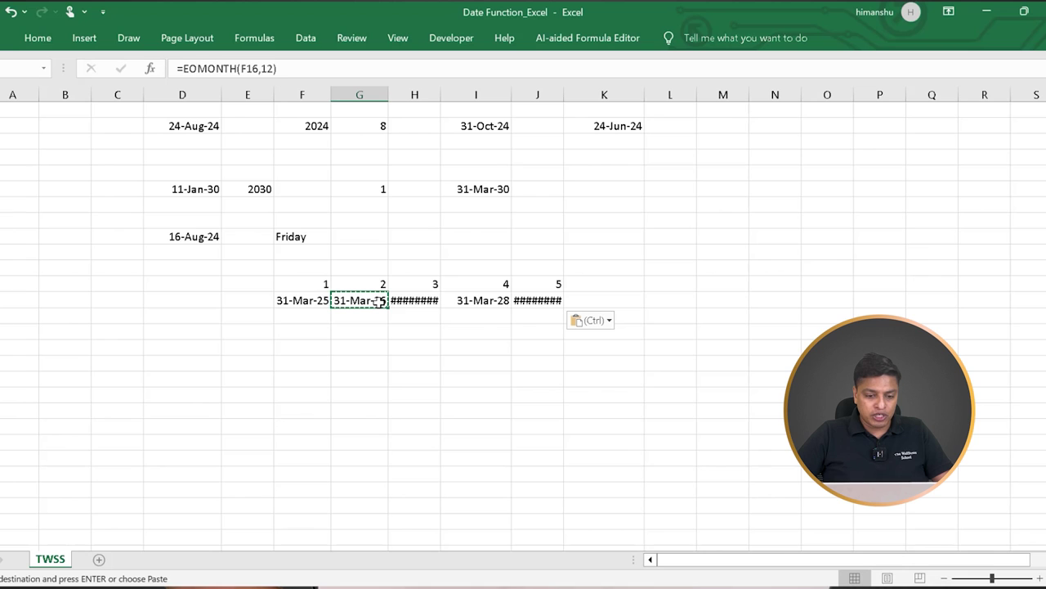
key(alt+h)
key(o)
key(i)
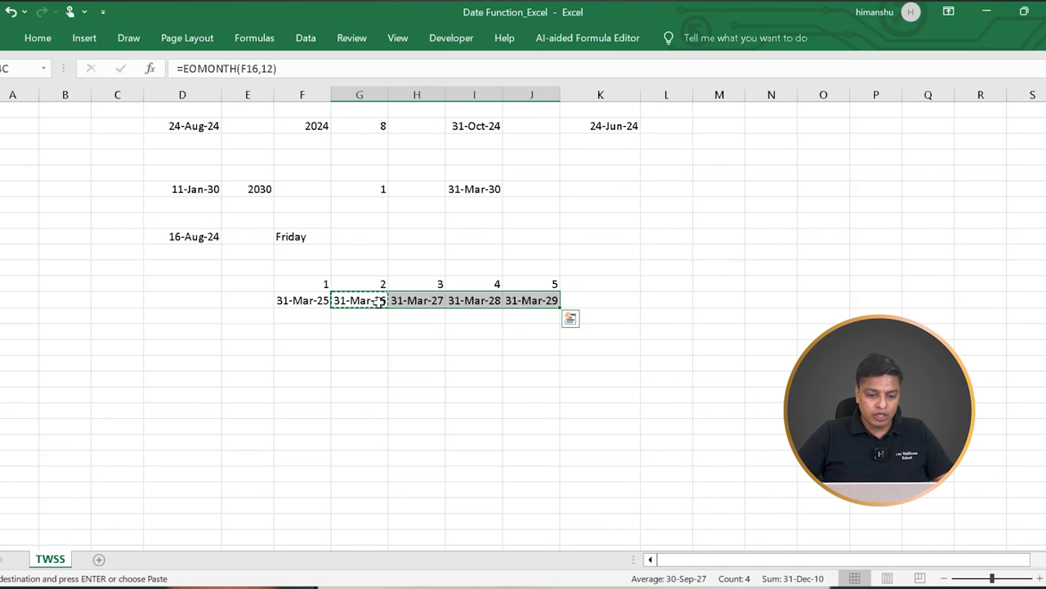
Check which cells the copied EOMONTH formulas in row 16 refer to.
key(Left)
key(Left)
key(Right)
key(Right)
key(Right)
key(Left)
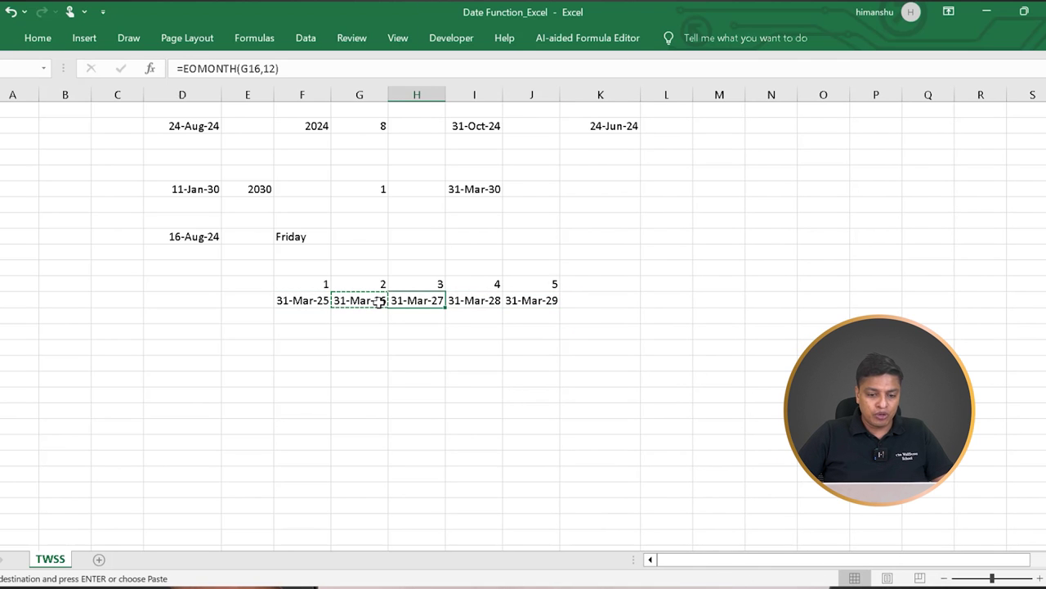
Compare the start date in F16 with the EOMONTH formulas across G16 to J16.
key(Right)
key(Right)
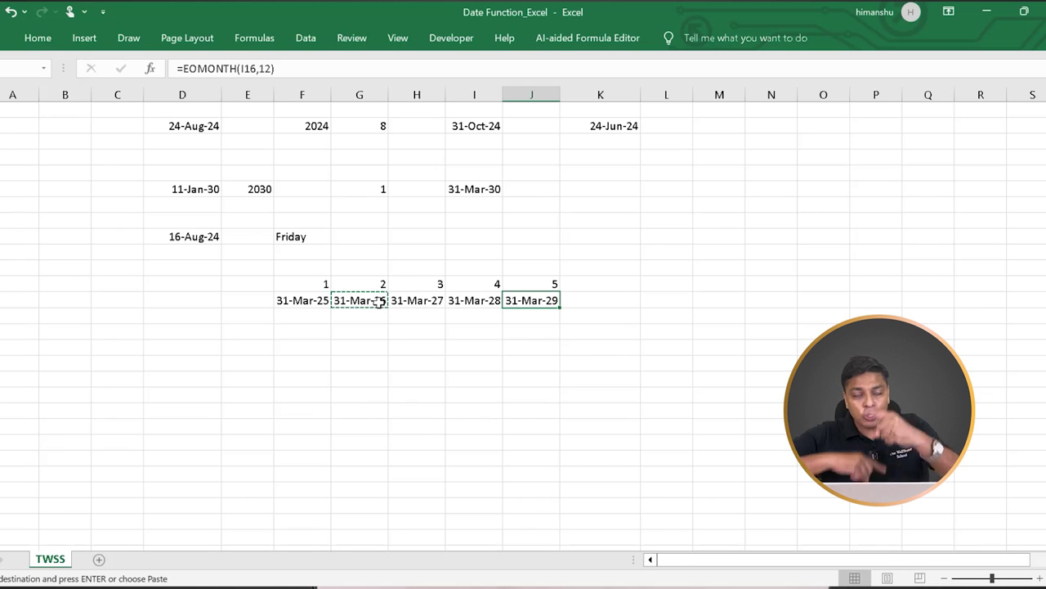
click(302, 305)
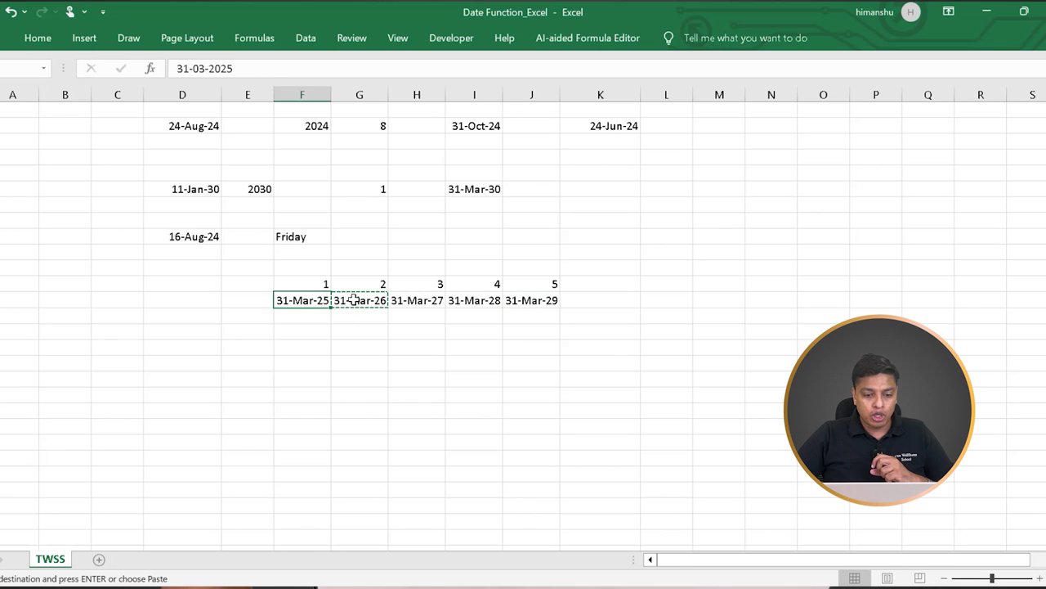
click(429, 301)
click(521, 303)
click(400, 340)
click(356, 298)
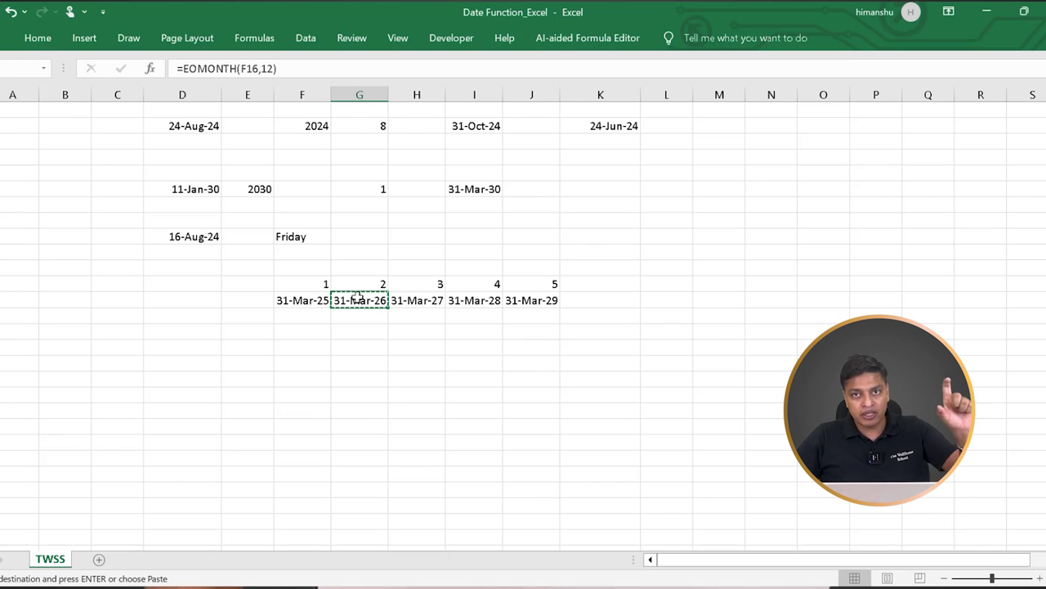
Link cell F17 to the start date above it with =F16.
click(304, 317)
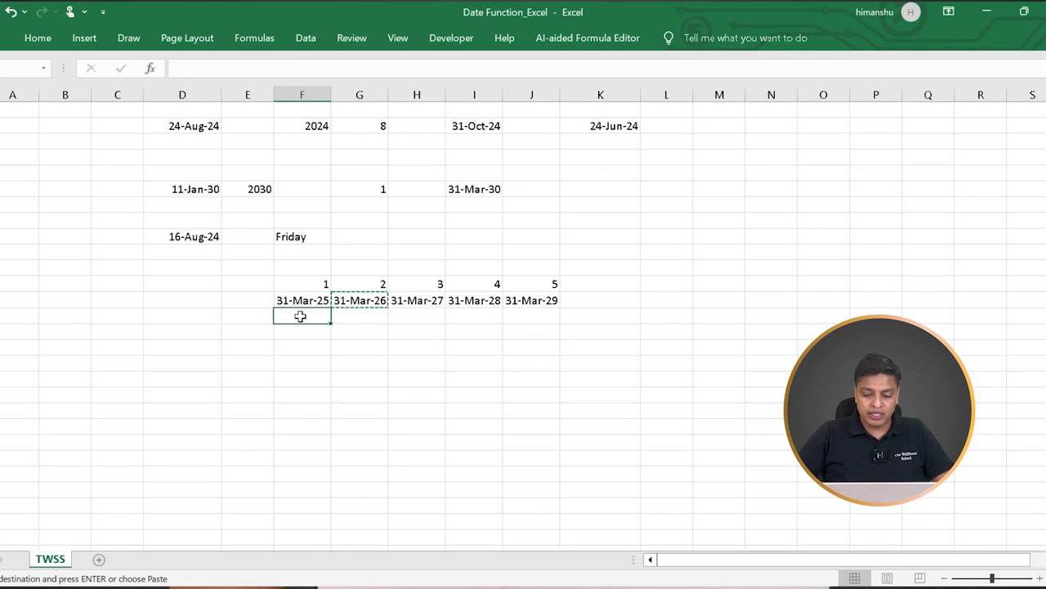
text(=)
key(Up)
key(Return)
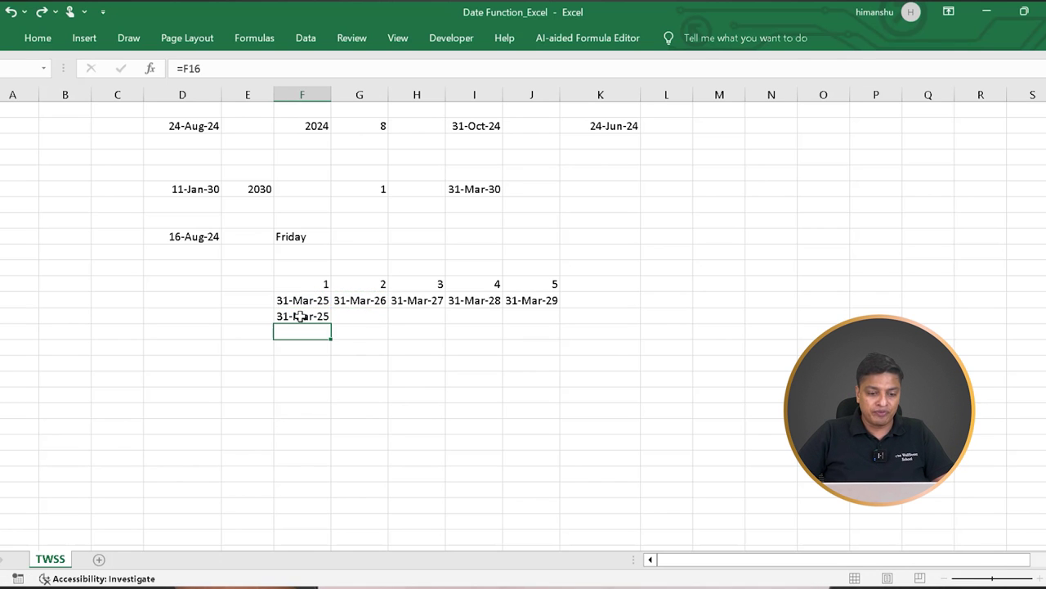
Calculate the date one year ahead in G17 with =EDATE(F17,12) and format the cell as a date.
key(Up)
key(Right)
text(=edate()
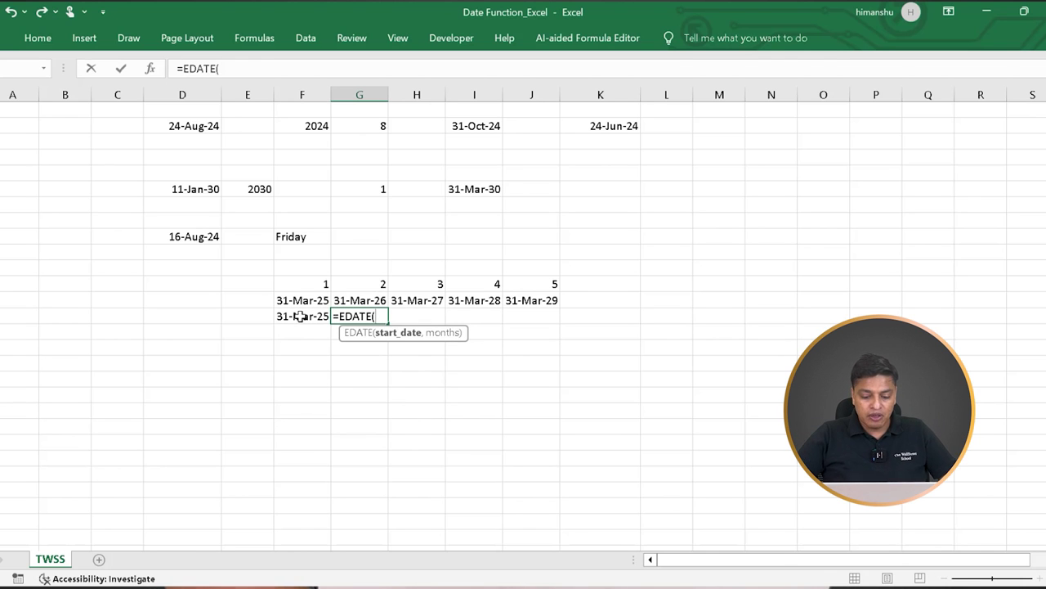
text(,)
key(BackSpace)
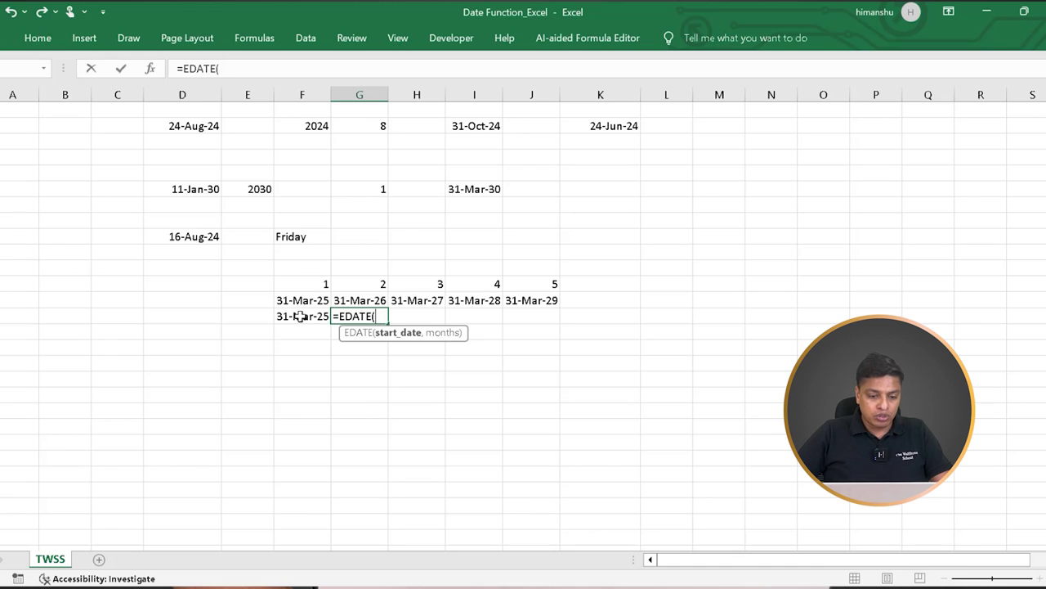
click(300, 317)
text(,12)
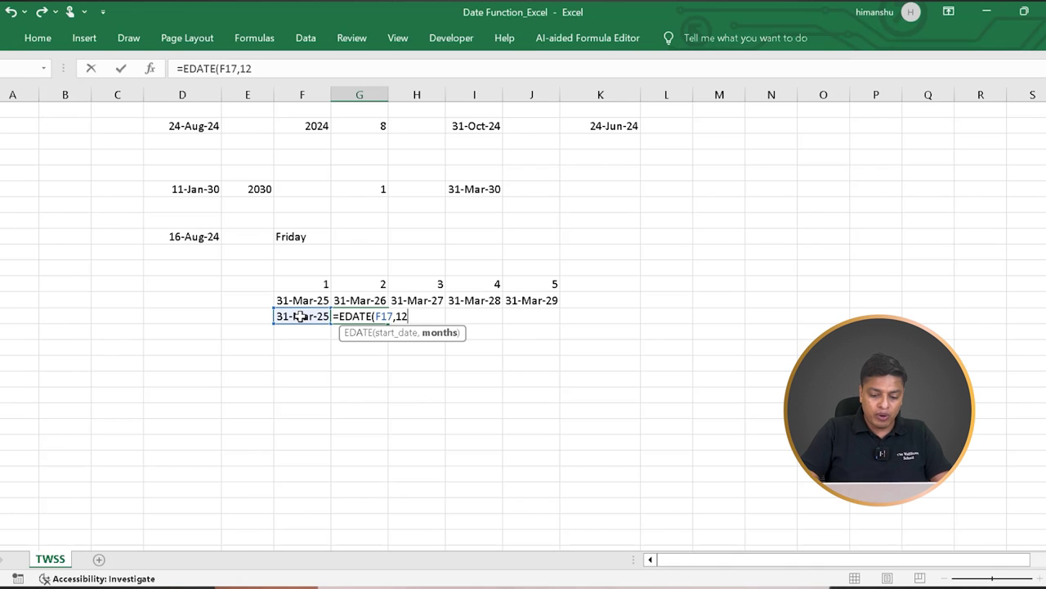
key(Return)
key(Up)
key(ctrl+shift+3)
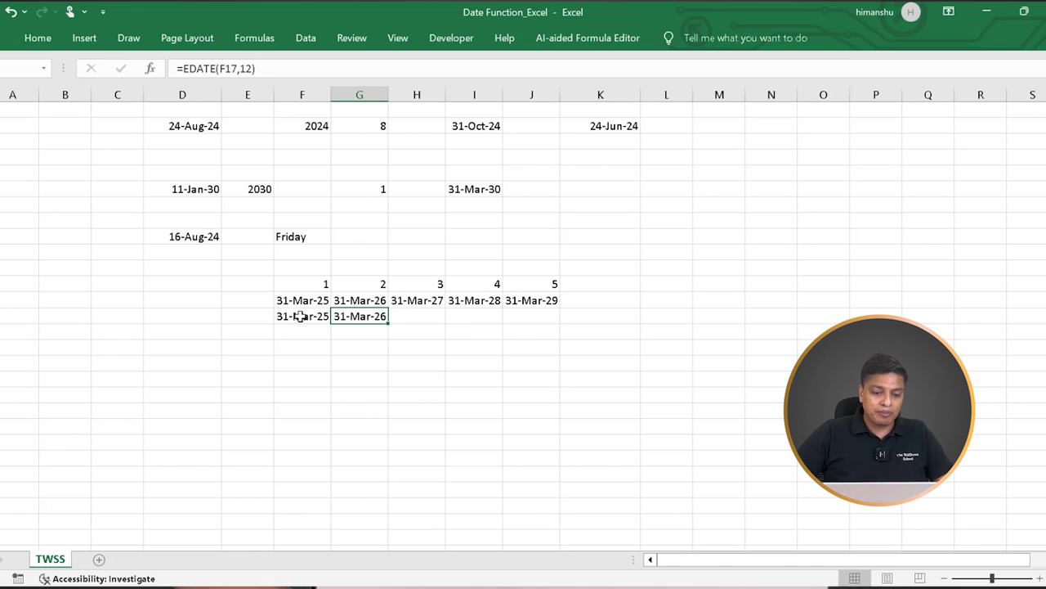
Copy the EDATE formula from G17 across to J17.
key(Down)
key(ctrl+c)
key(Up)
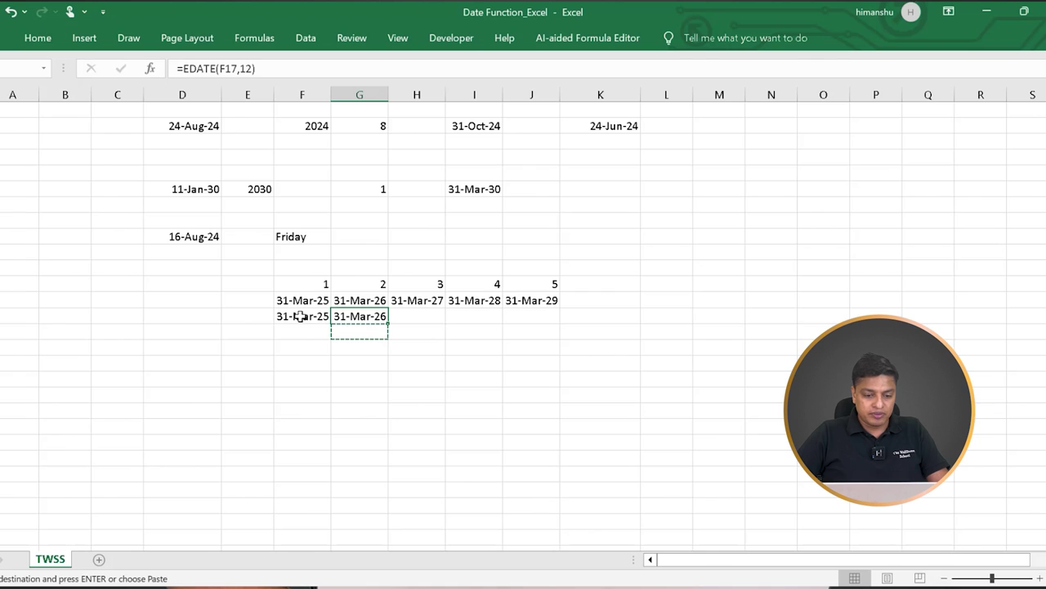
key(shift+Right)
key(shift+Right)
key(shift+Right)
key(ctrl+v)
key(Up)
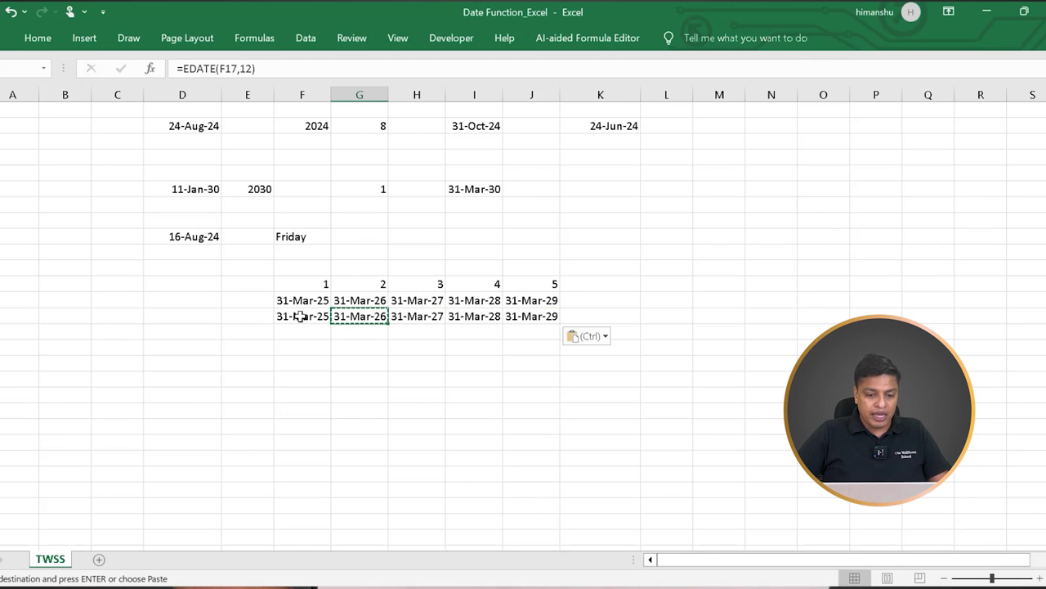
key(shift+Right)
key(shift+Right)
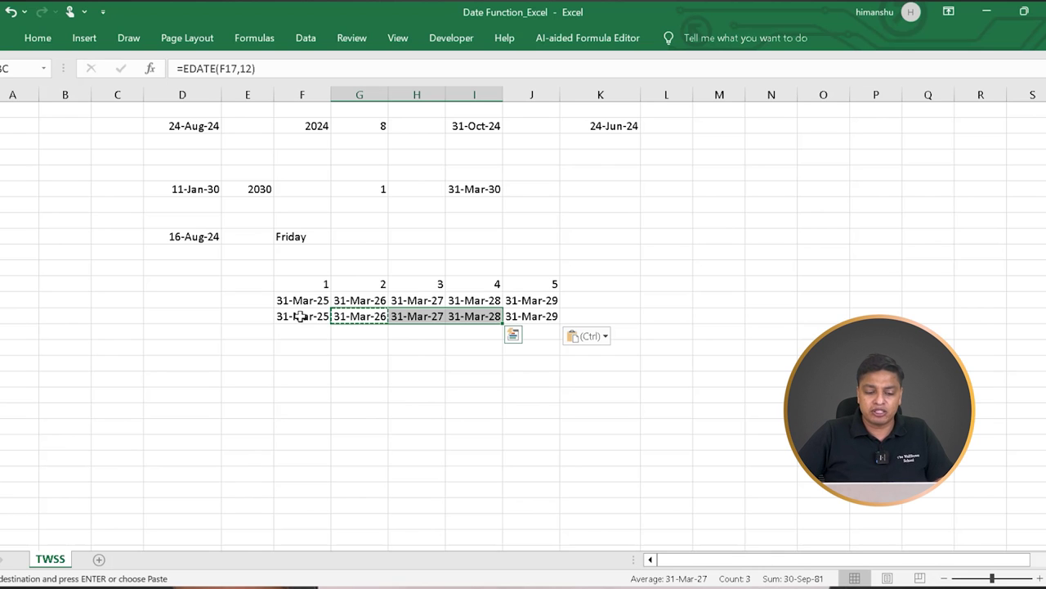
key(Escape)
Review the numbers 1 to 5 in row 15 and compare the EOMONTH and EDATE date rows below them.
key(shift+Left)
key(shift+Left)
key(Up)
key(Left)
key(Left)
key(Left)
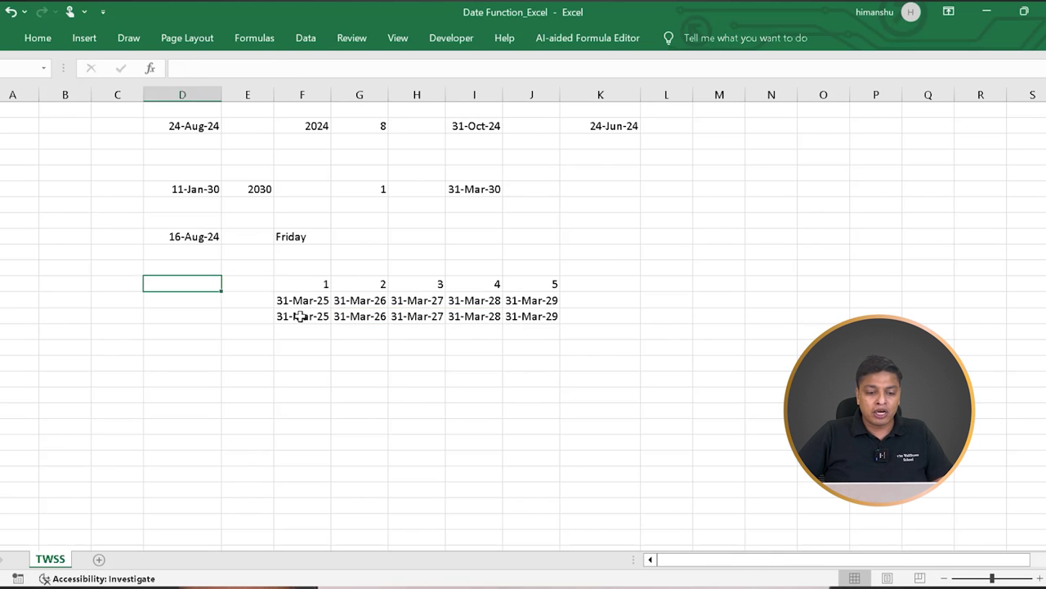
key(Right)
key(Right)
key(ctrl+shift+Right)
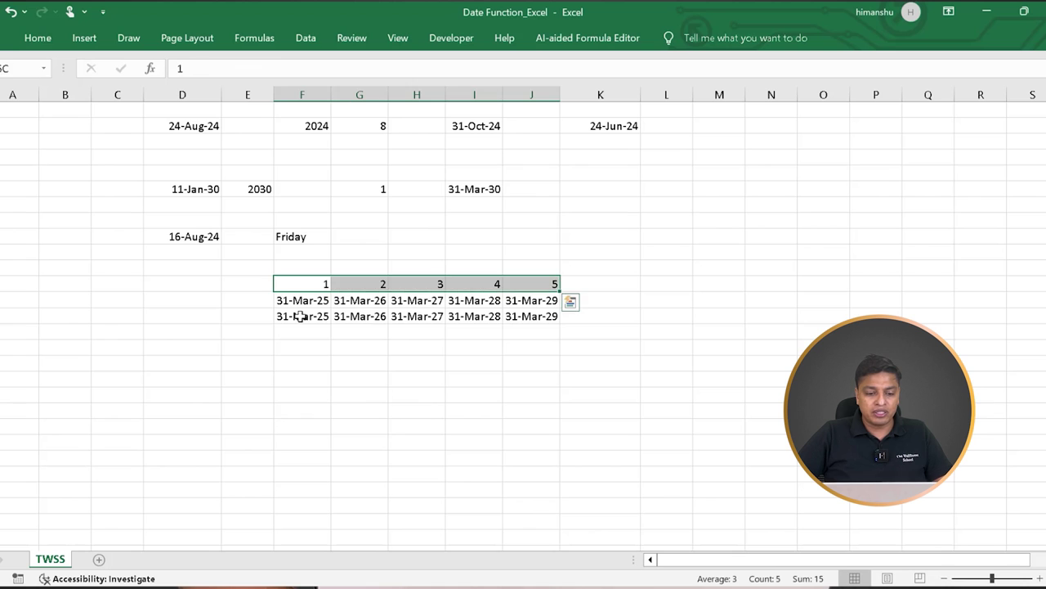
key(Down)
key(shift+Down)
key(shift+Right)
key(shift+Right)
key(shift+Right)
key(shift+Right)
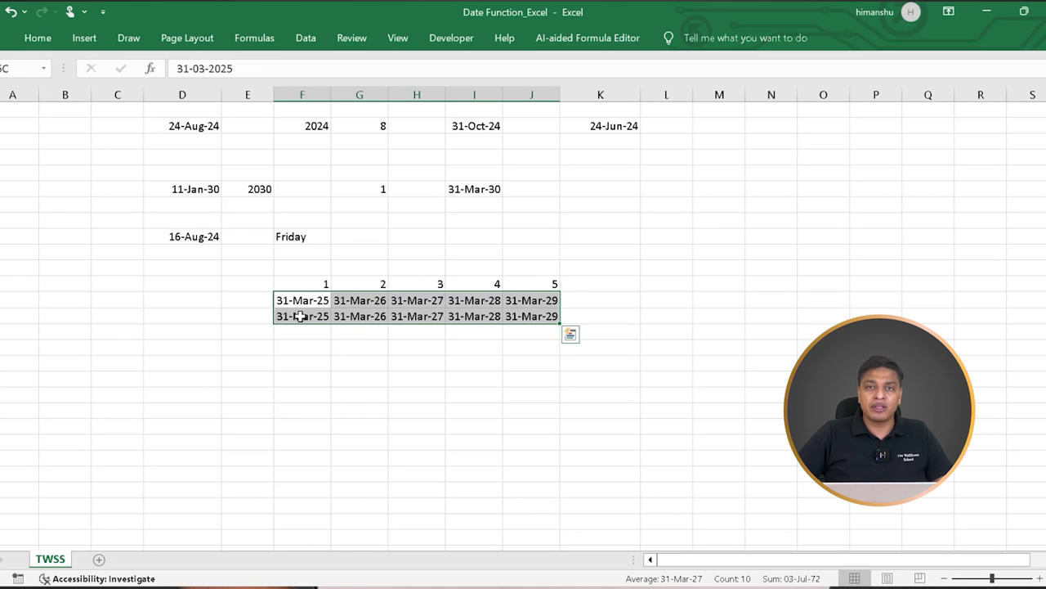
Enter =TODAY() in D22 and format the cell as a date in day-month-year style.
drag(2, 347, 2, 427)
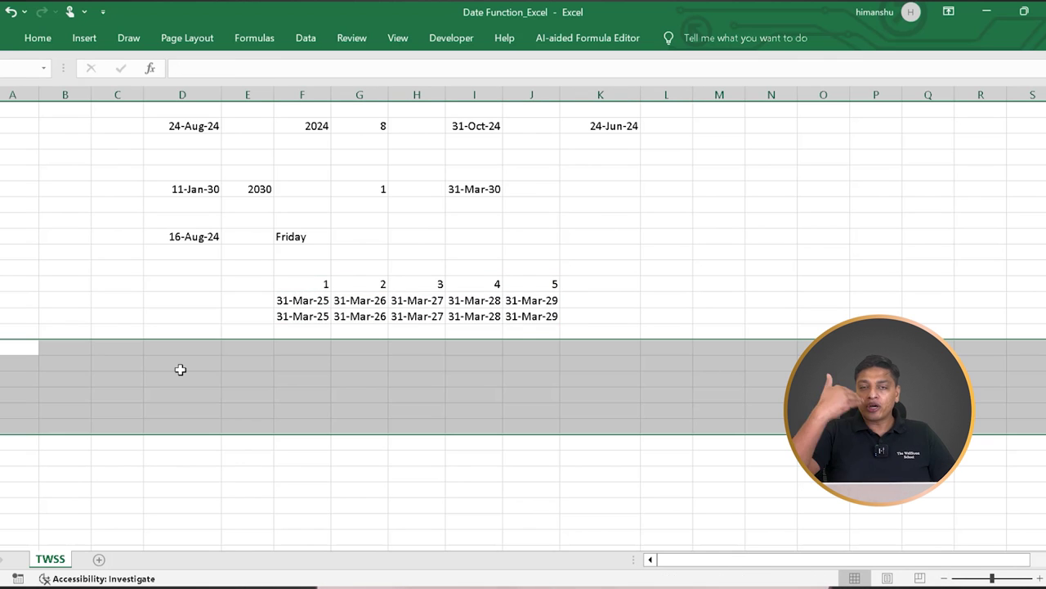
click(196, 395)
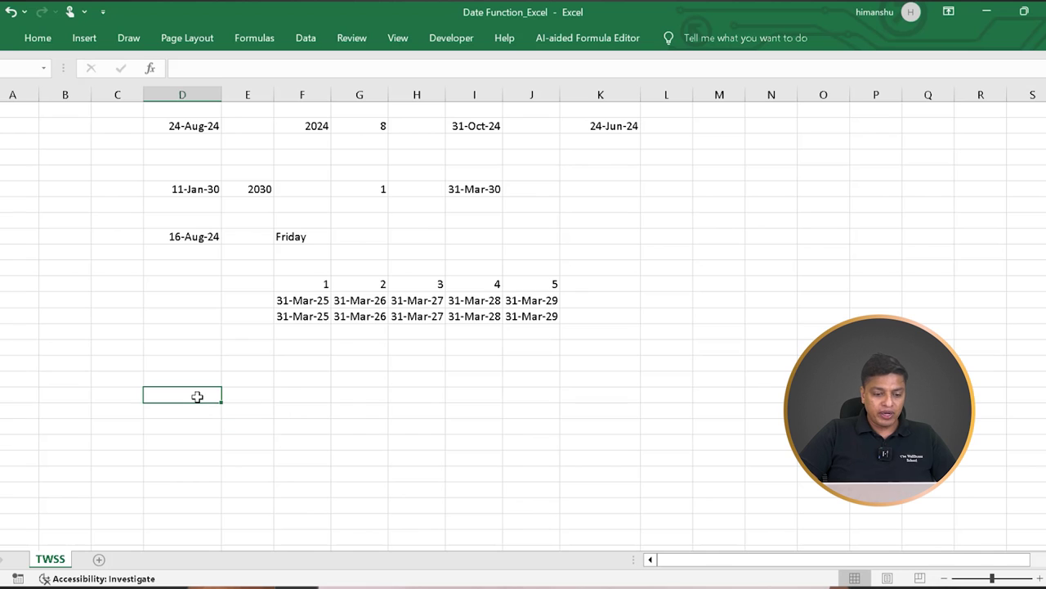
text(=today)
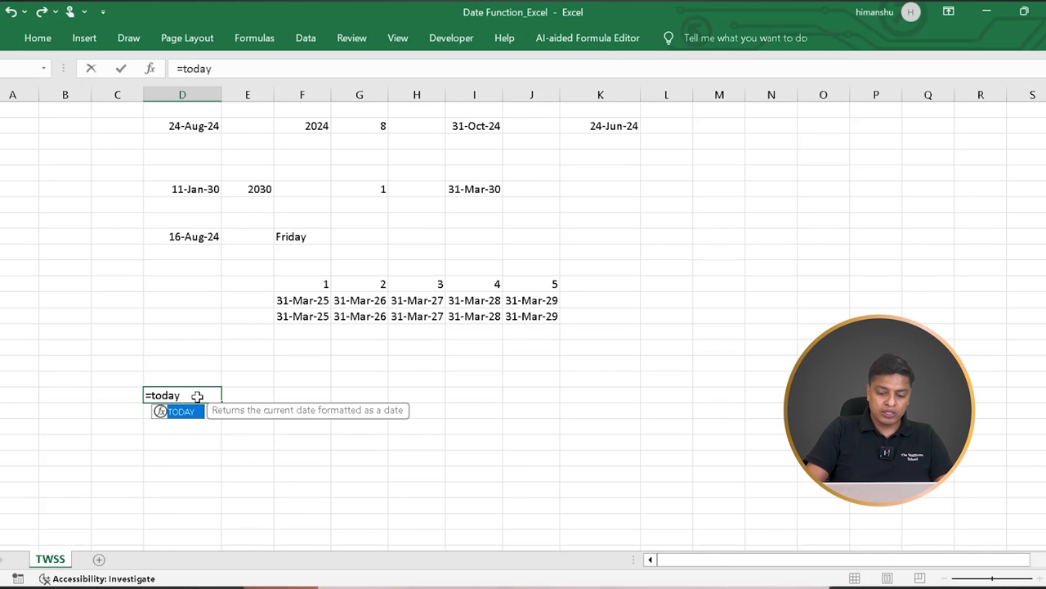
text(())
key(Return)
key(Up)
key(Left)
key(Right)
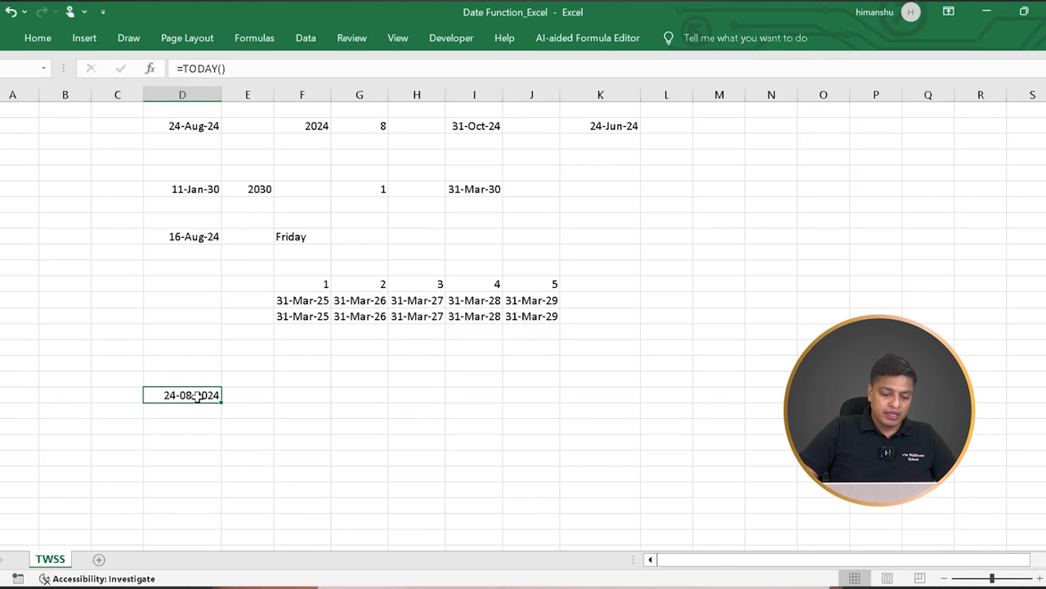
key(ctrl+shift+3)
Fill cell F22 with yellow to mark it as an input cell.
key(Right)
key(Right)
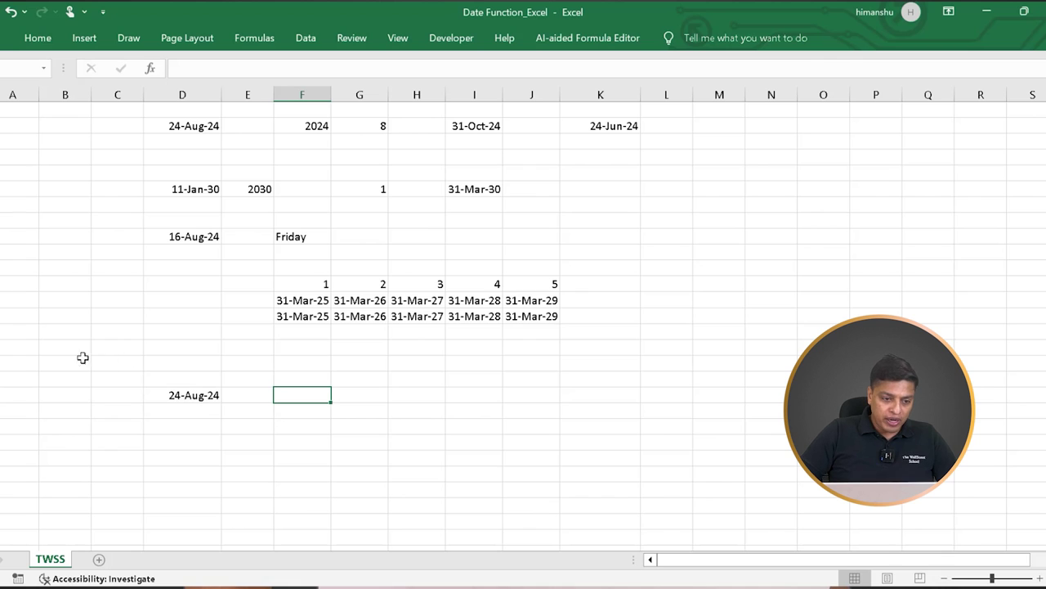
click(36, 38)
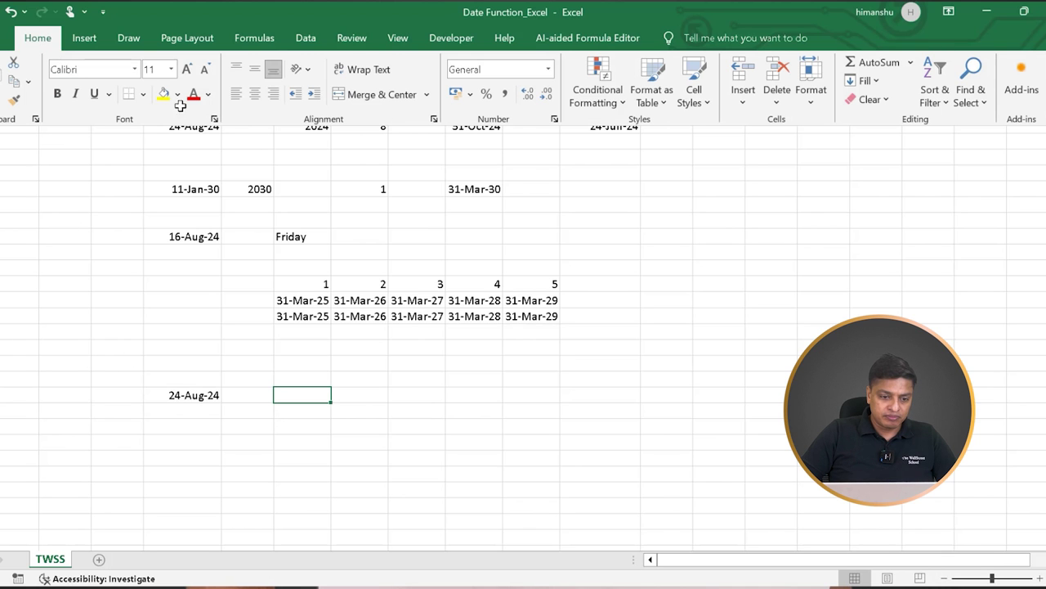
click(164, 96)
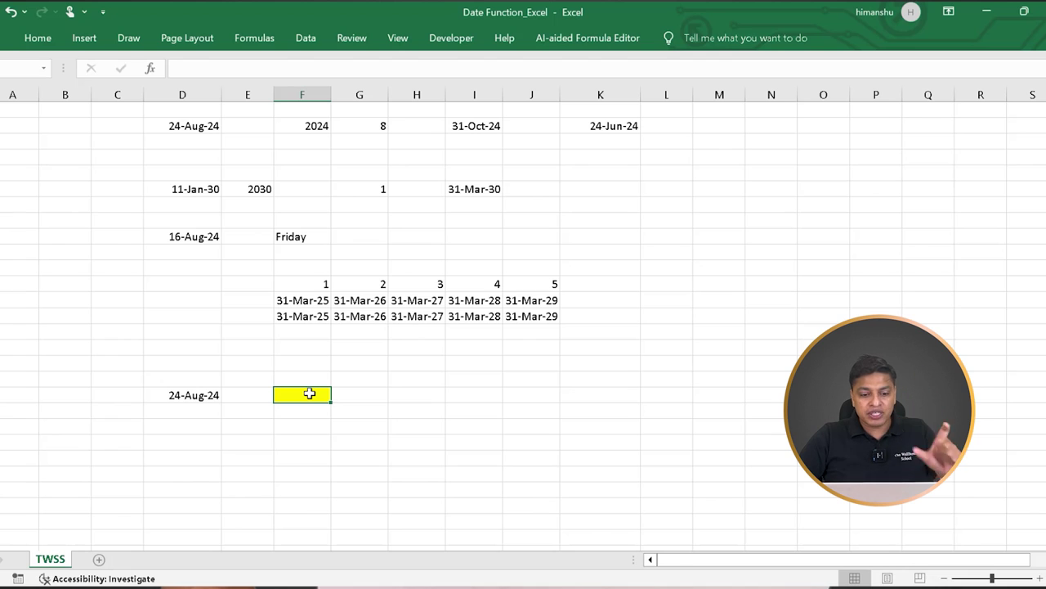
click(191, 398)
click(292, 395)
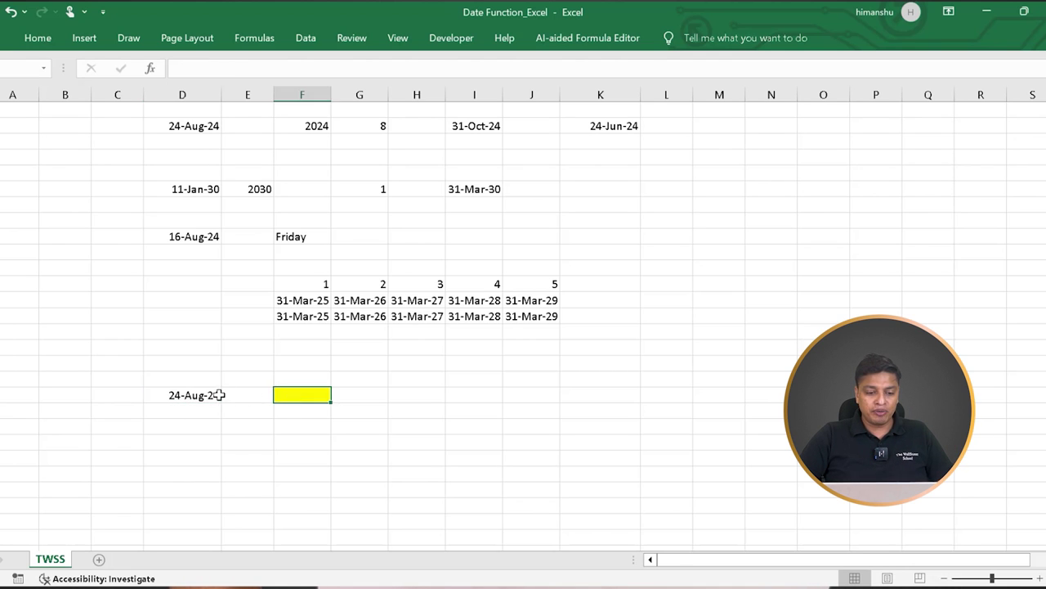
click(217, 395)
click(287, 396)
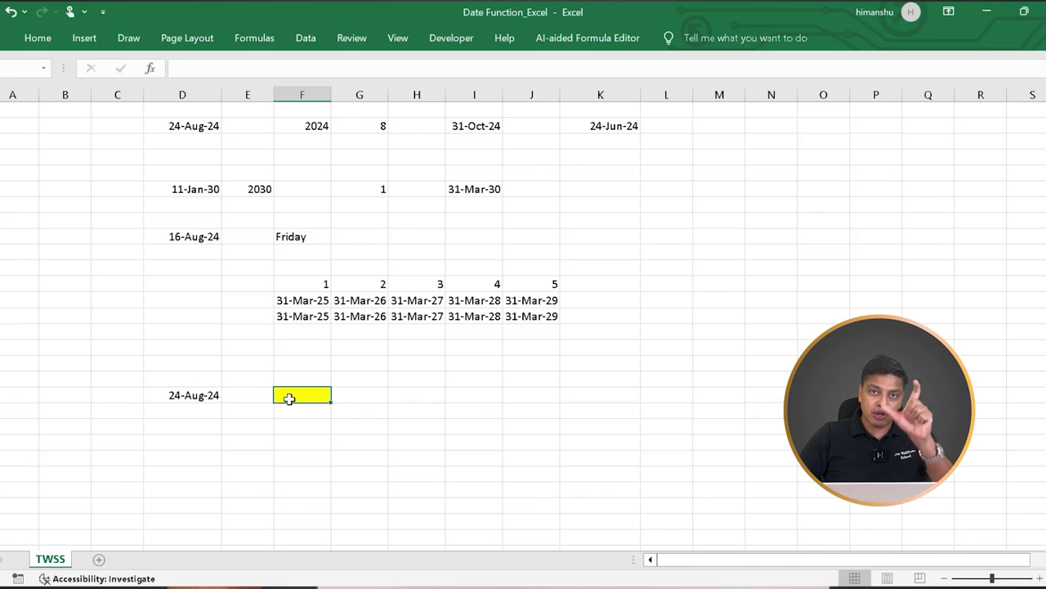
click(292, 446)
click(184, 400)
Enter the date 31 Mar 2025 in the yellow cell F22.
click(282, 400)
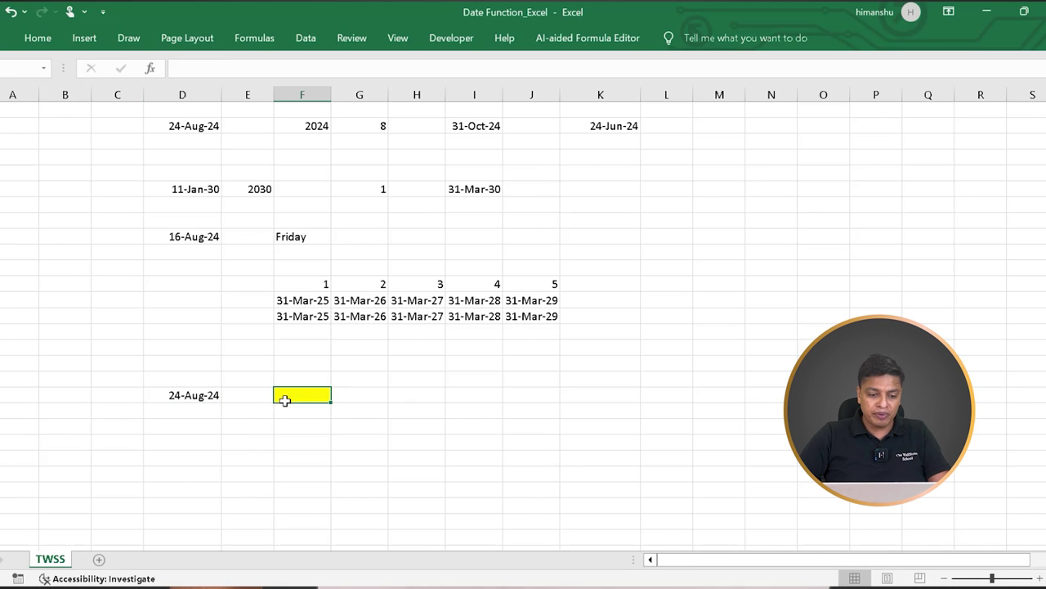
text(31)
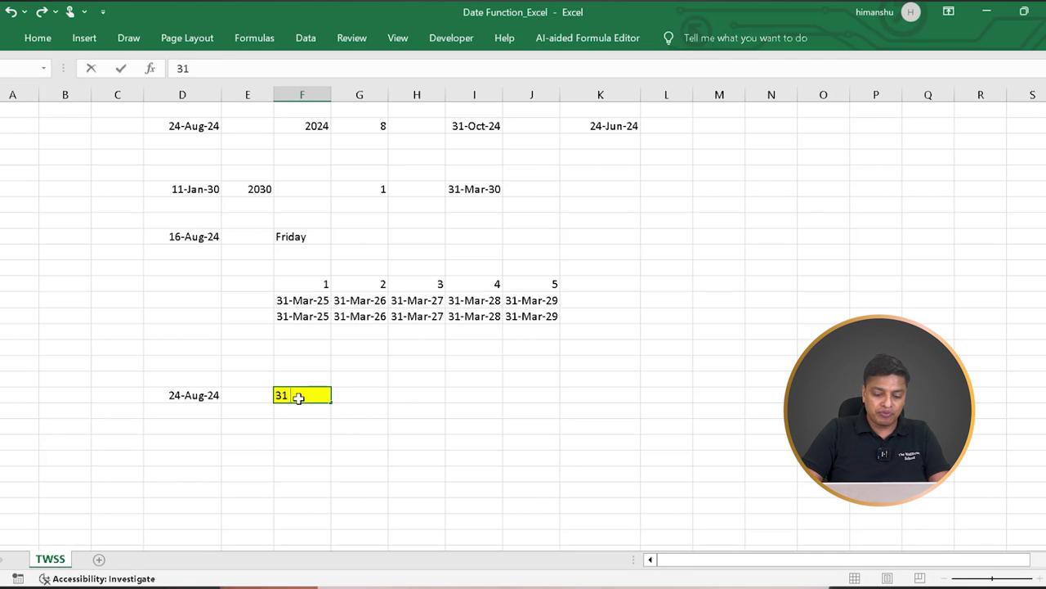
text( Mar 20)
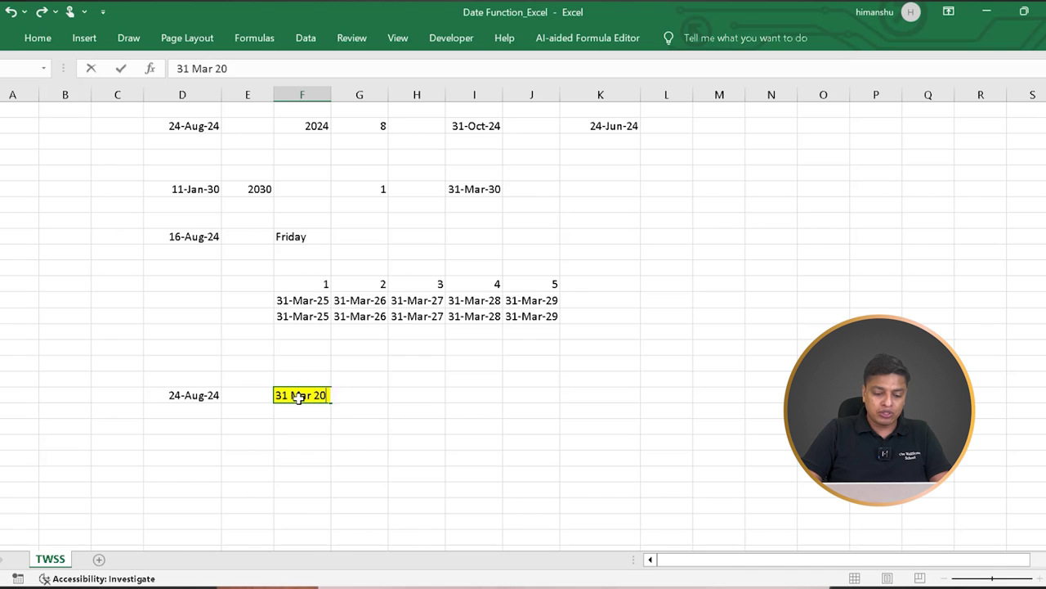
text(25)
key(Return)
click(299, 396)
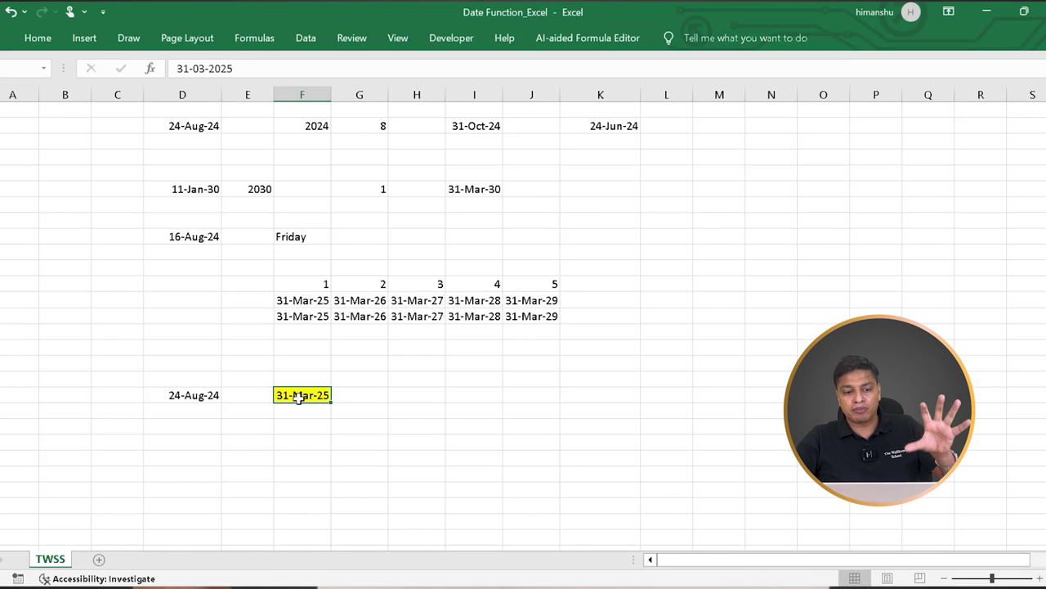
click(338, 467)
click(191, 399)
click(292, 393)
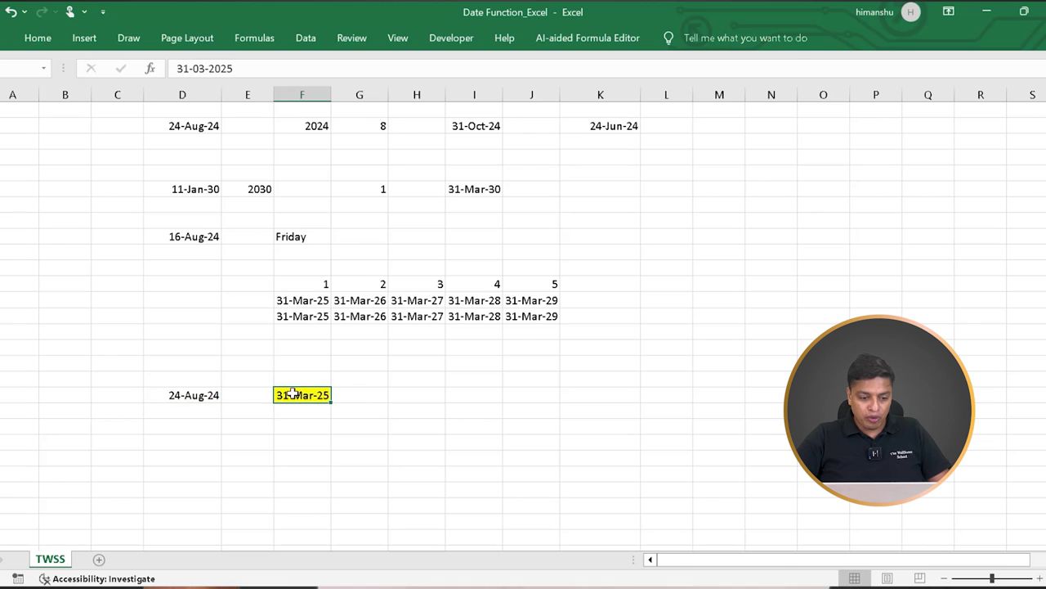
click(199, 399)
click(312, 397)
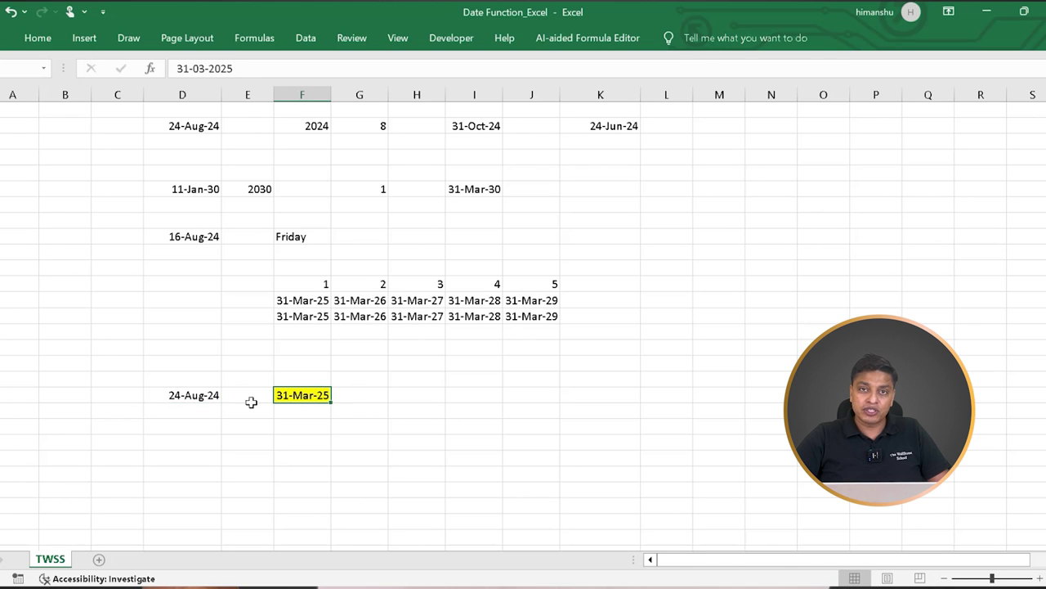
click(210, 400)
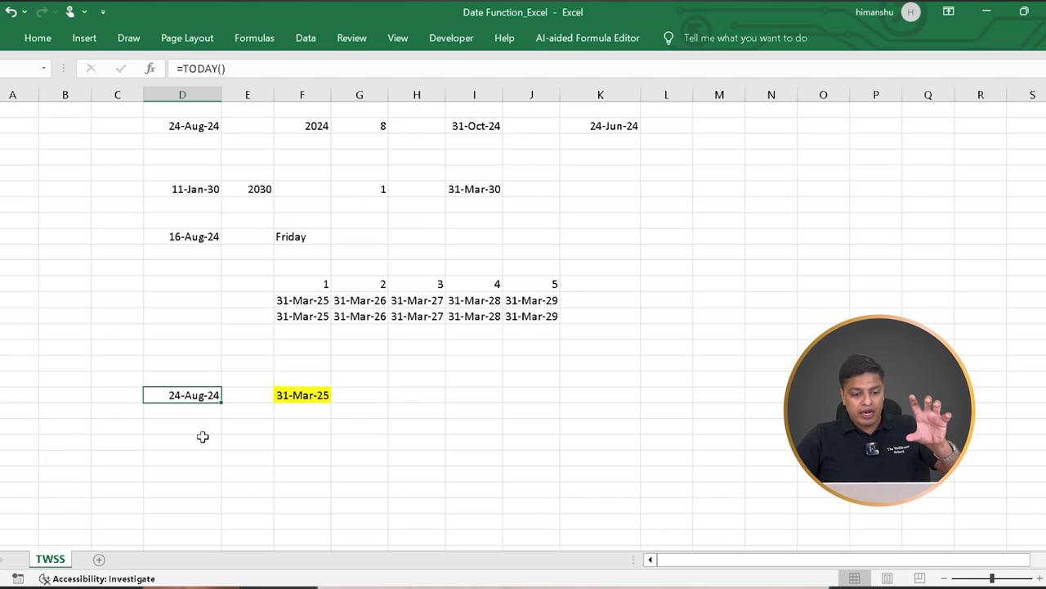
click(203, 436)
click(190, 394)
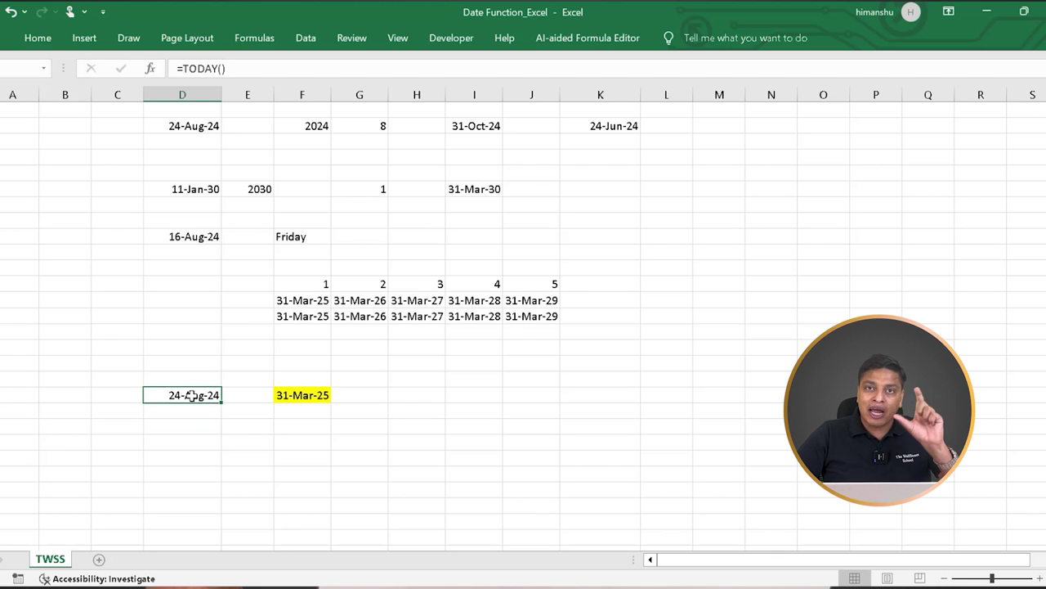
click(177, 439)
Replace the TODAY formula in D22 with the fixed date 1 Jan 2024.
click(191, 396)
text(1 Aug)
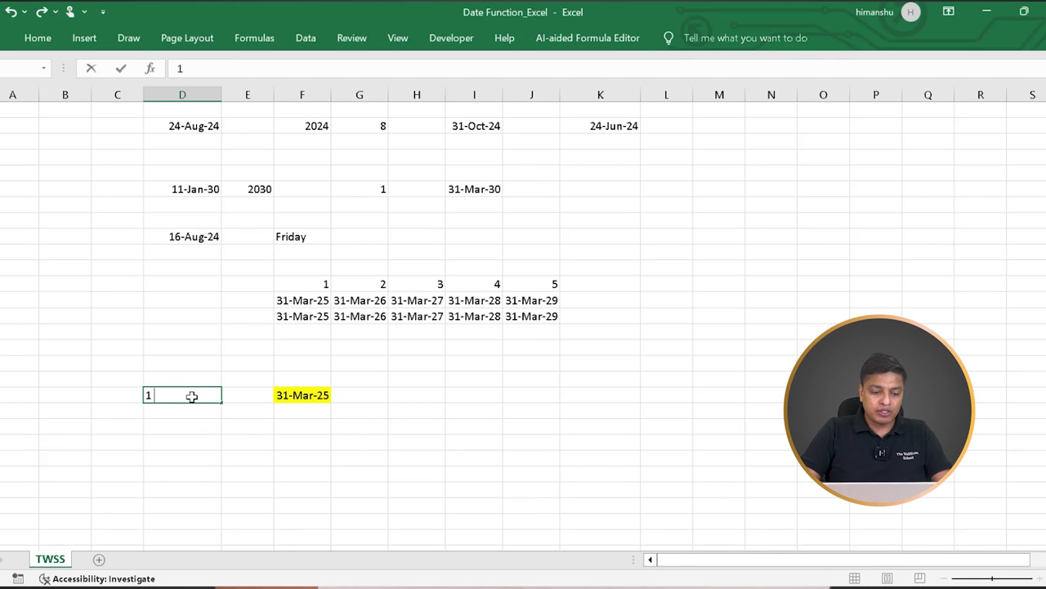
key(BackSpace)
key(BackSpace)
key(BackSpace)
key(BackSpace)
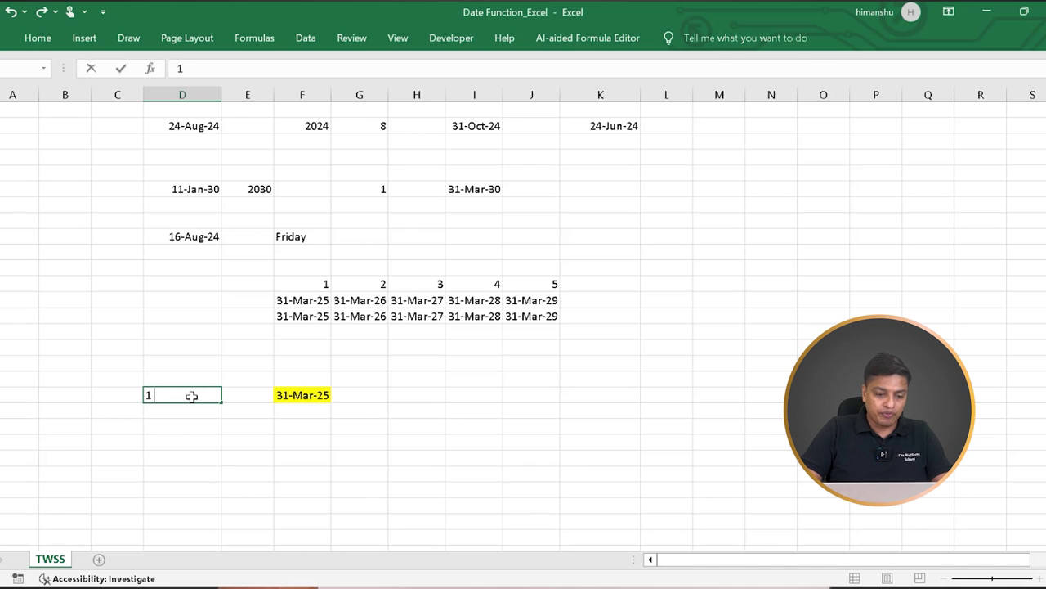
text(Jan 202)
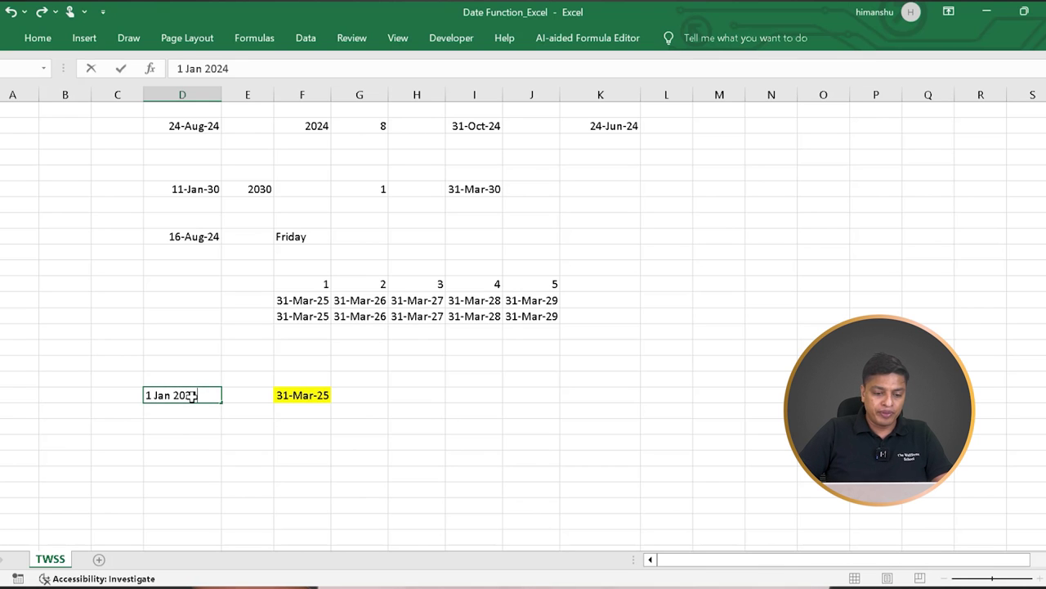
text(4)
key(ctrl+Return)
key(Right)
key(Right)
click(294, 449)
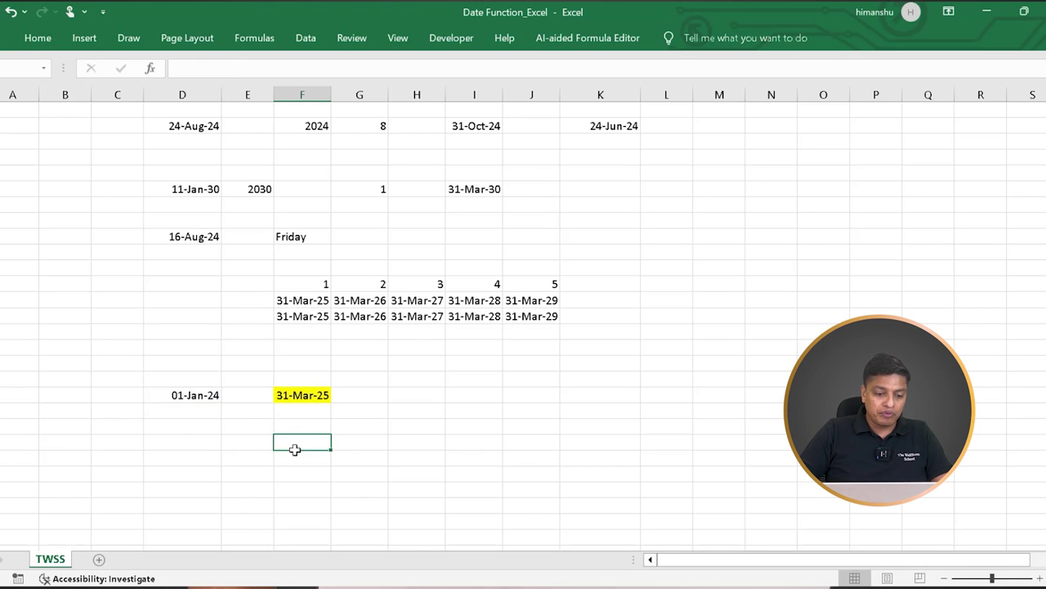
Compare the date in D22 with the year-end date in the yellow cell F22.
click(319, 396)
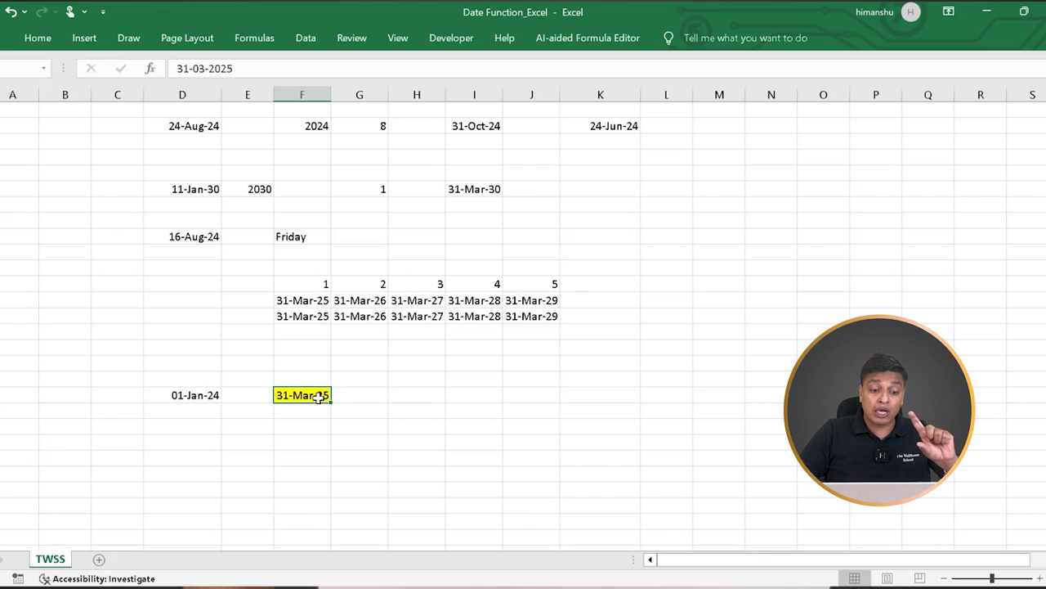
click(209, 394)
click(316, 399)
click(211, 392)
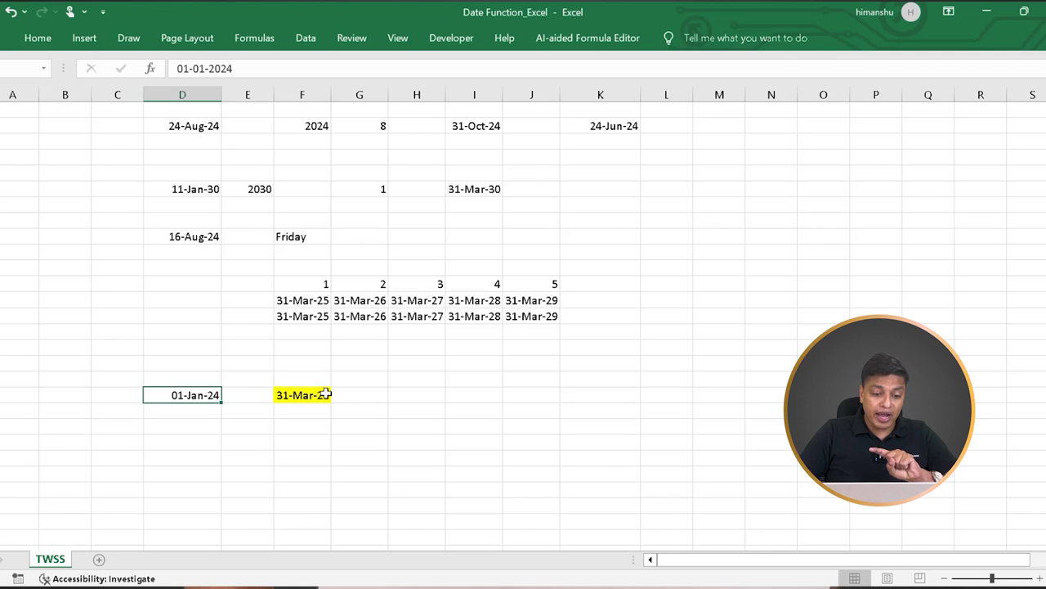
click(325, 394)
click(187, 394)
key(Right)
click(306, 400)
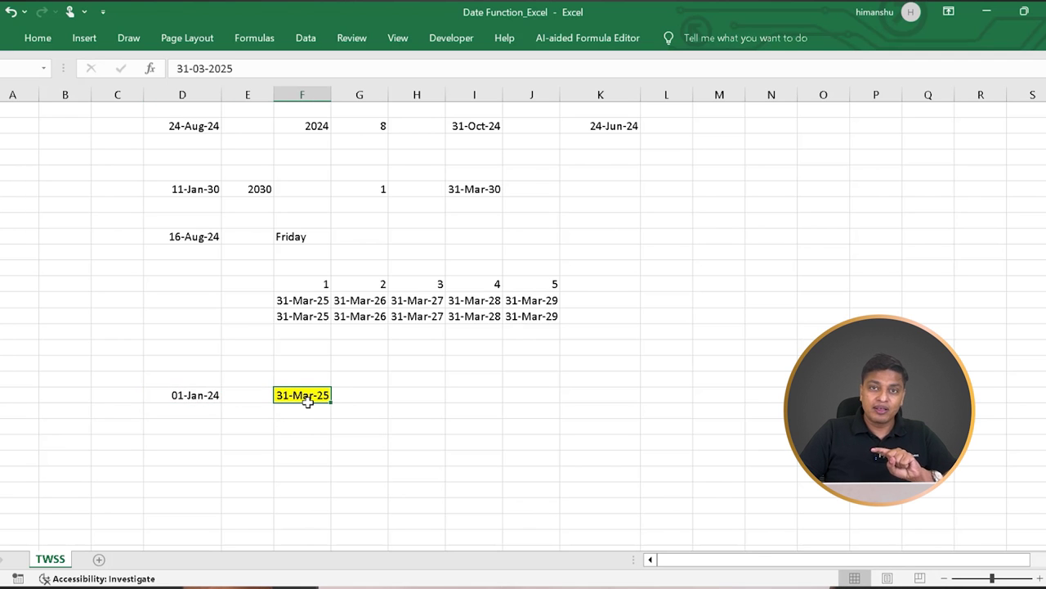
key(Left)
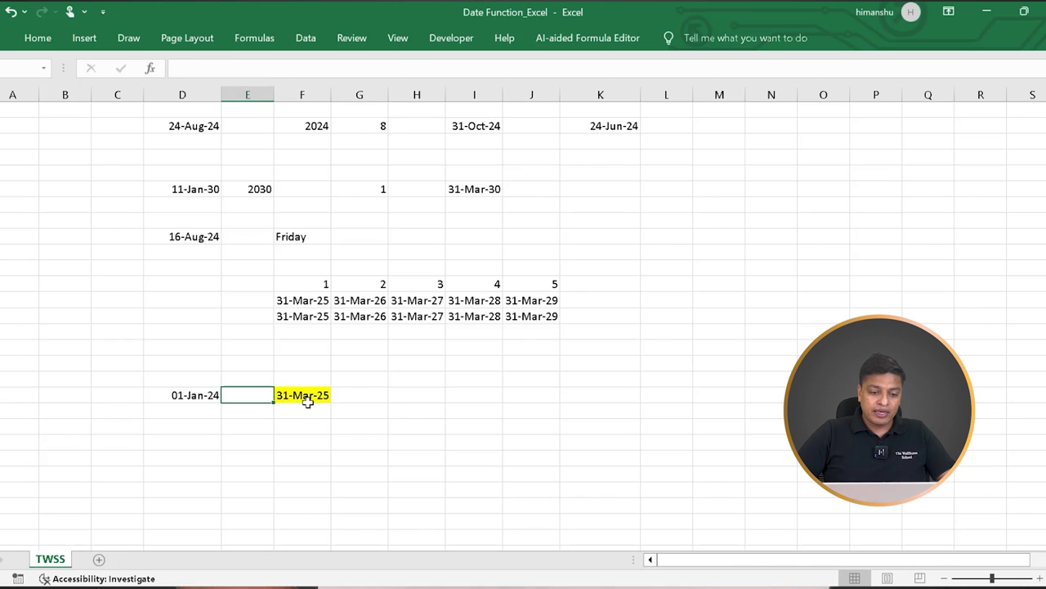
key(Right)
key(Right)
key(Left)
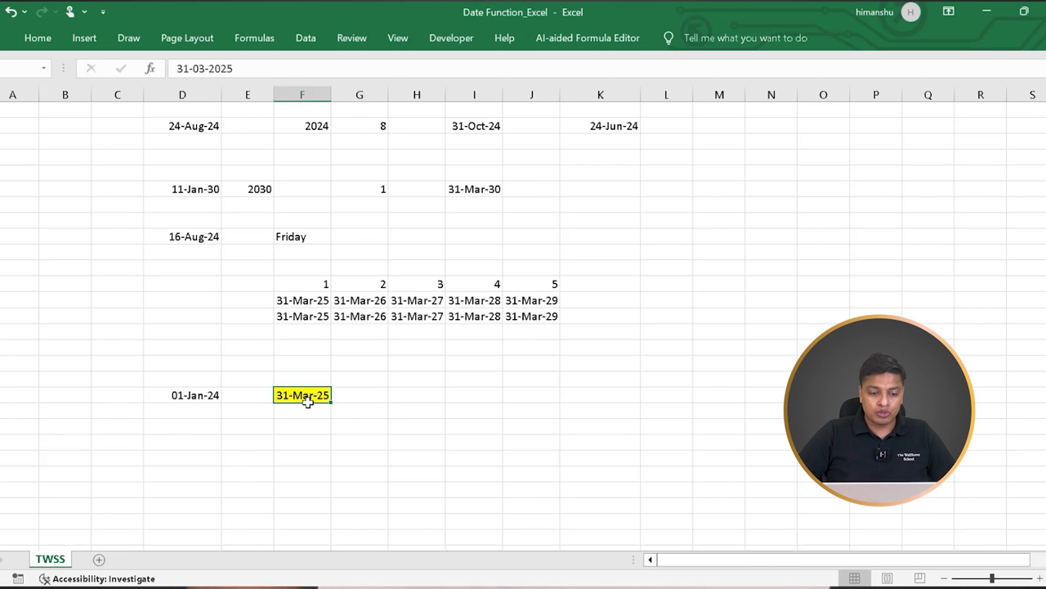
key(Left)
key(Left)
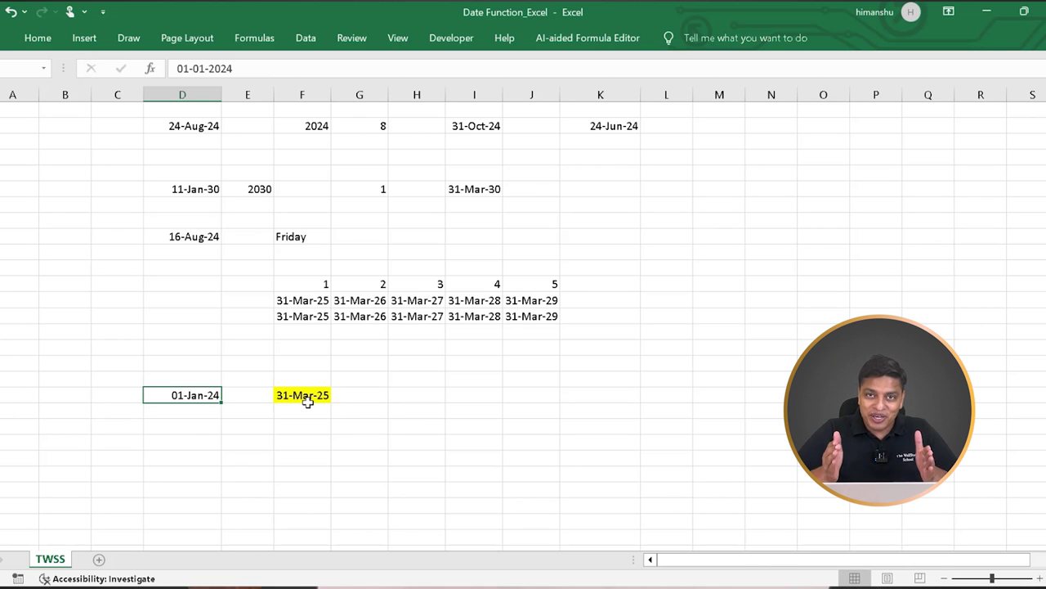
key(Right)
key(Right)
key(Right)
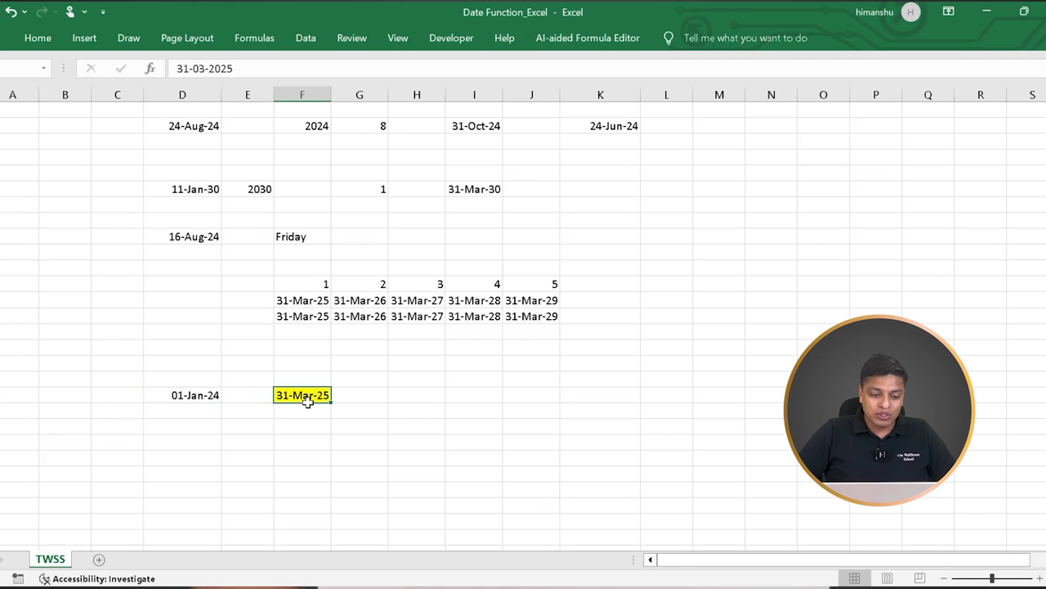
key(Left)
key(Left)
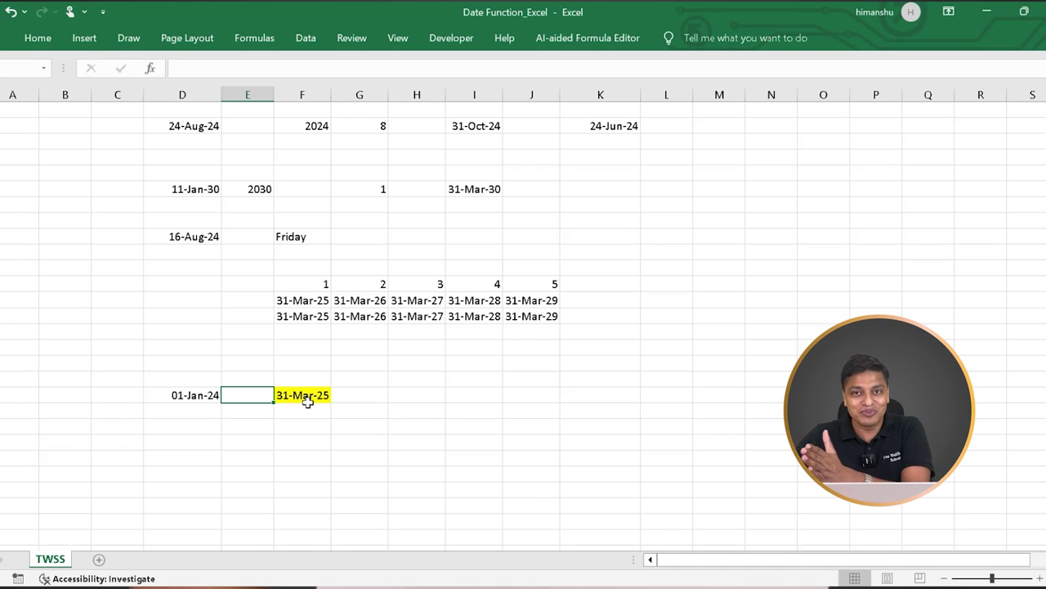
key(Down)
key(Up)
key(Left)
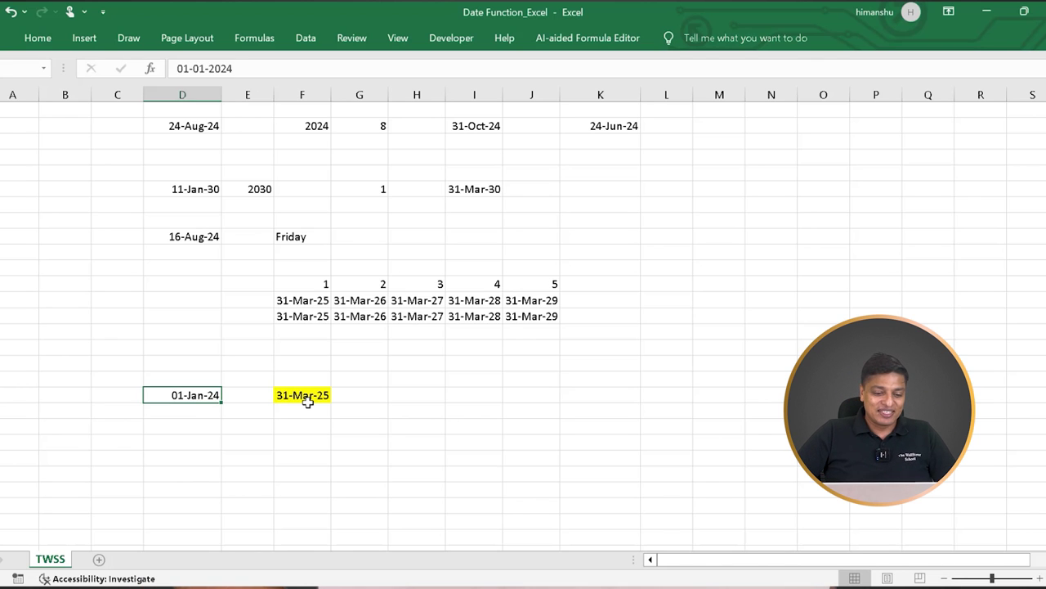
key(Right)
key(Right)
key(Left)
key(Left)
key(Right)
key(Right)
key(Left)
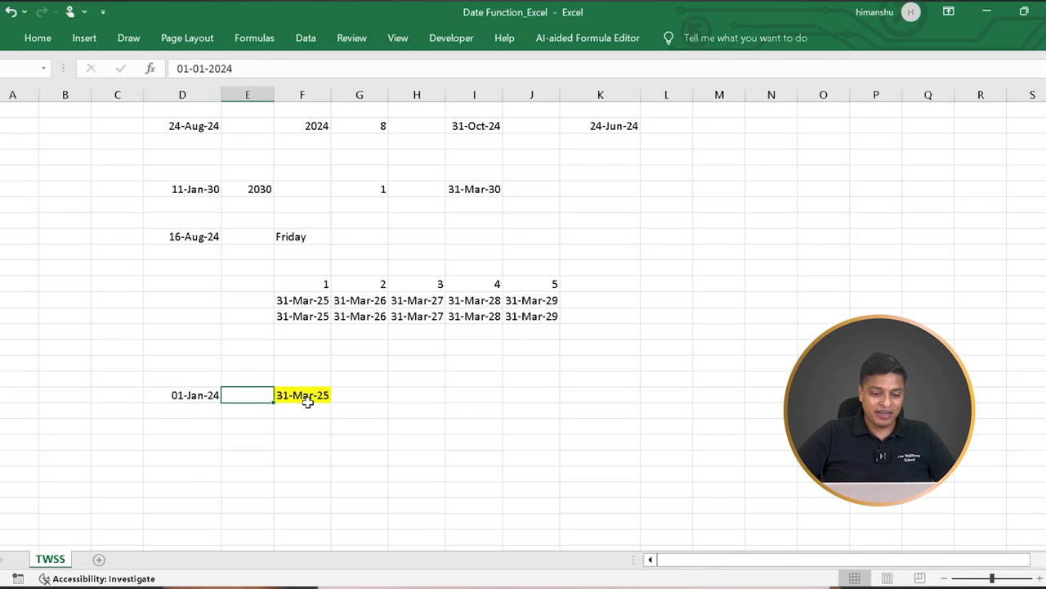
key(Right)
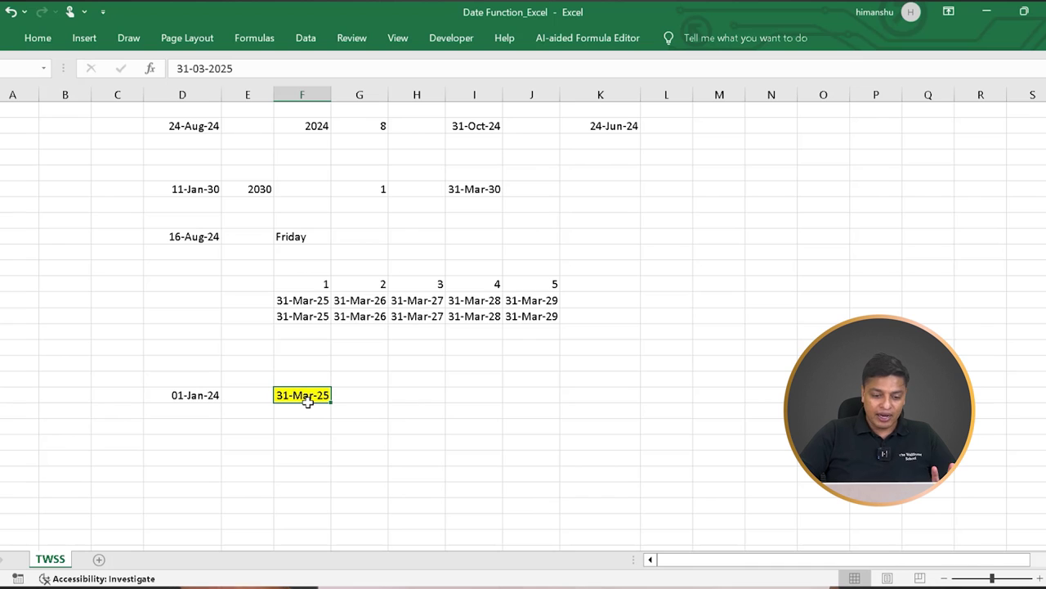
key(Left)
key(Left)
key(Down)
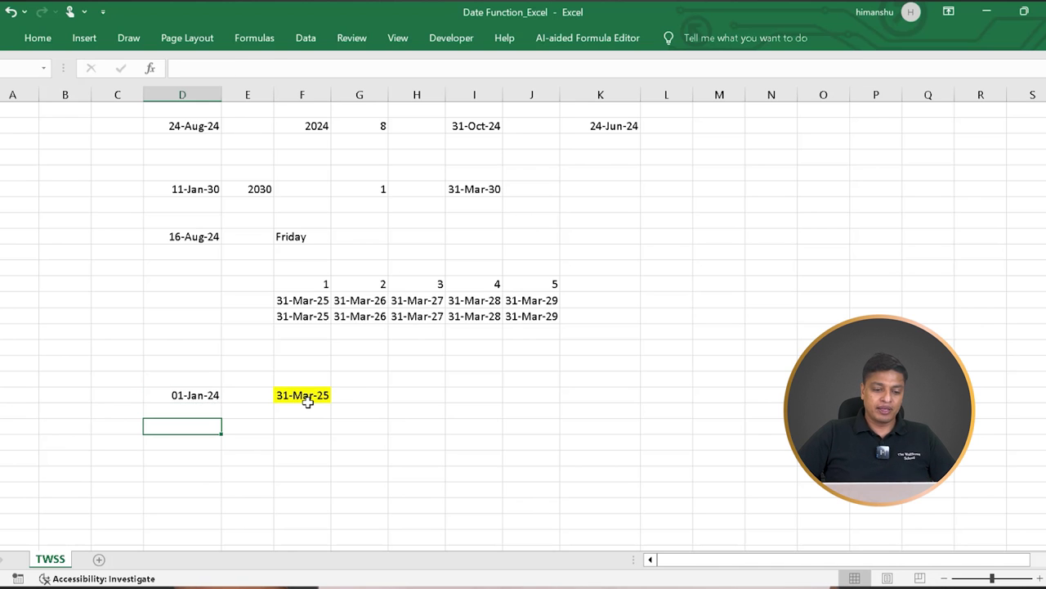
key(Right)
key(Right)
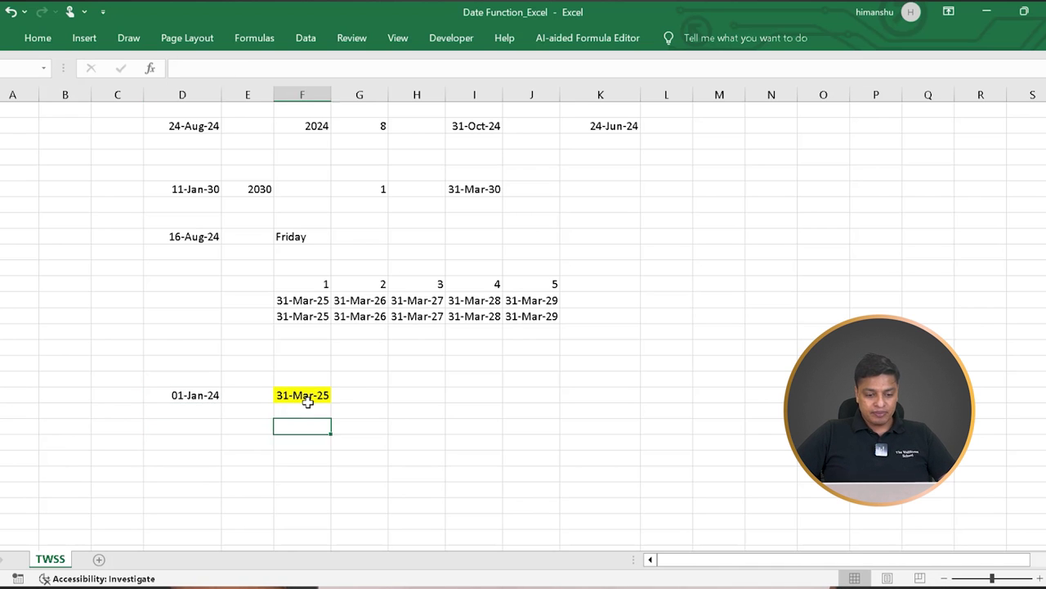
key(Right)
key(Left)
key(Left)
key(Left)
key(Up)
key(Right)
key(Right)
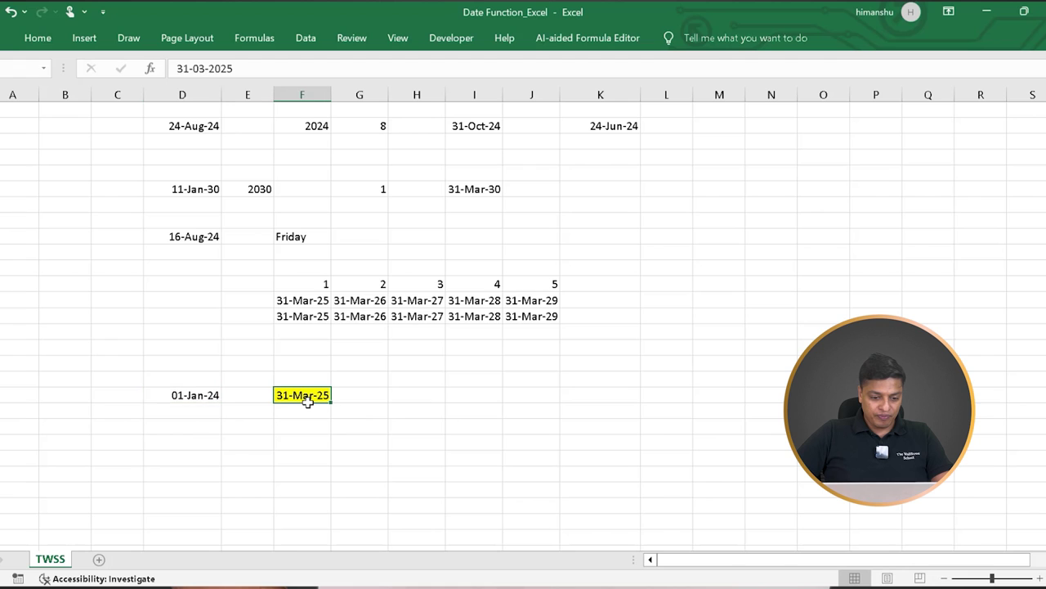
click(303, 420)
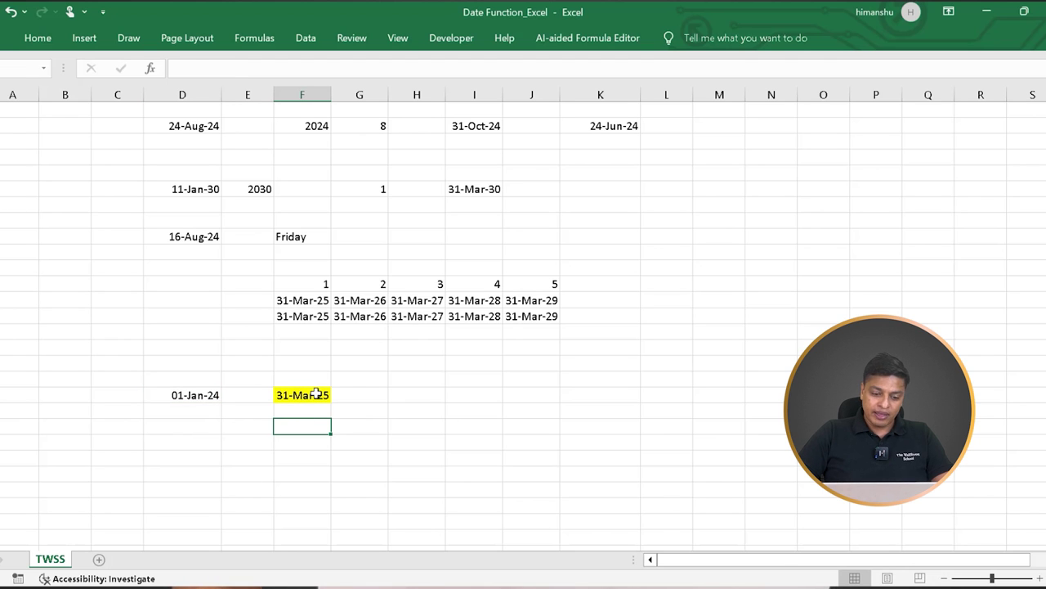
click(315, 395)
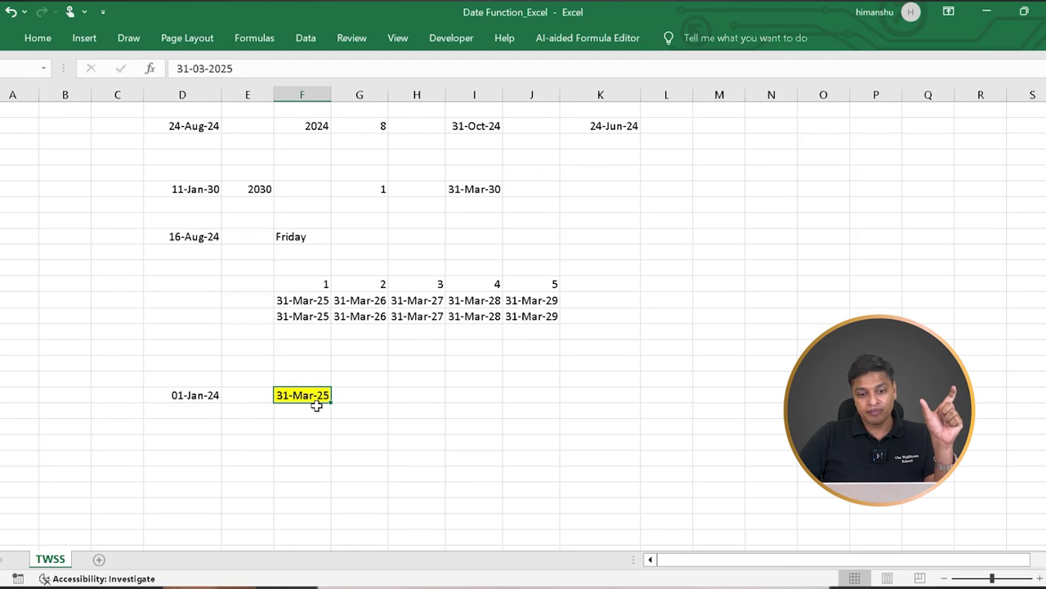
click(314, 460)
click(312, 397)
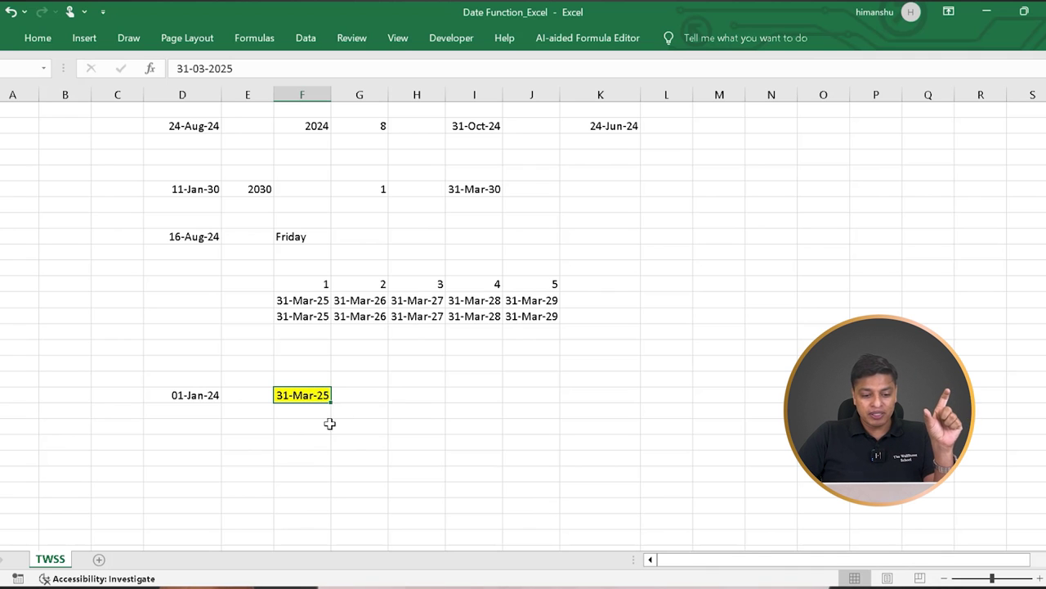
click(328, 424)
click(315, 395)
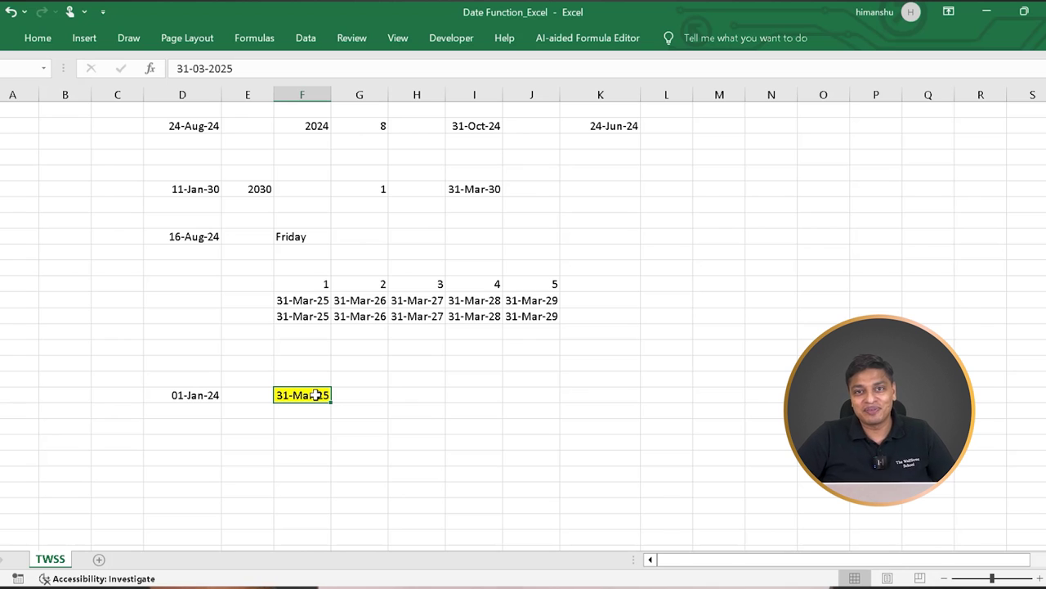
key(Left)
key(Right)
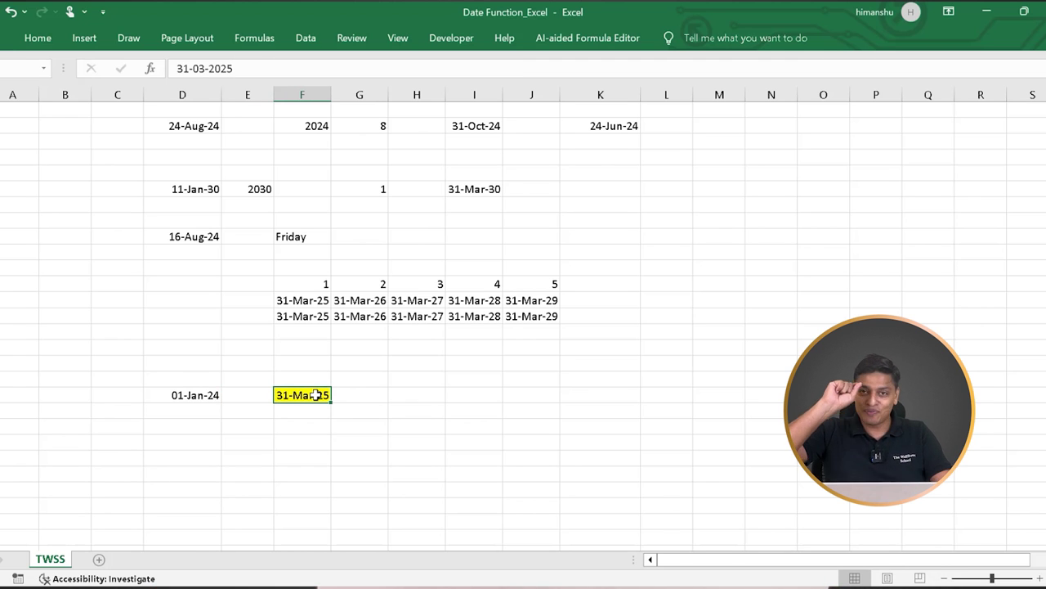
Begin a DATE formula in F24, two rows below the yellow cell, with YEAR(D22) in its year argument.
key(Down)
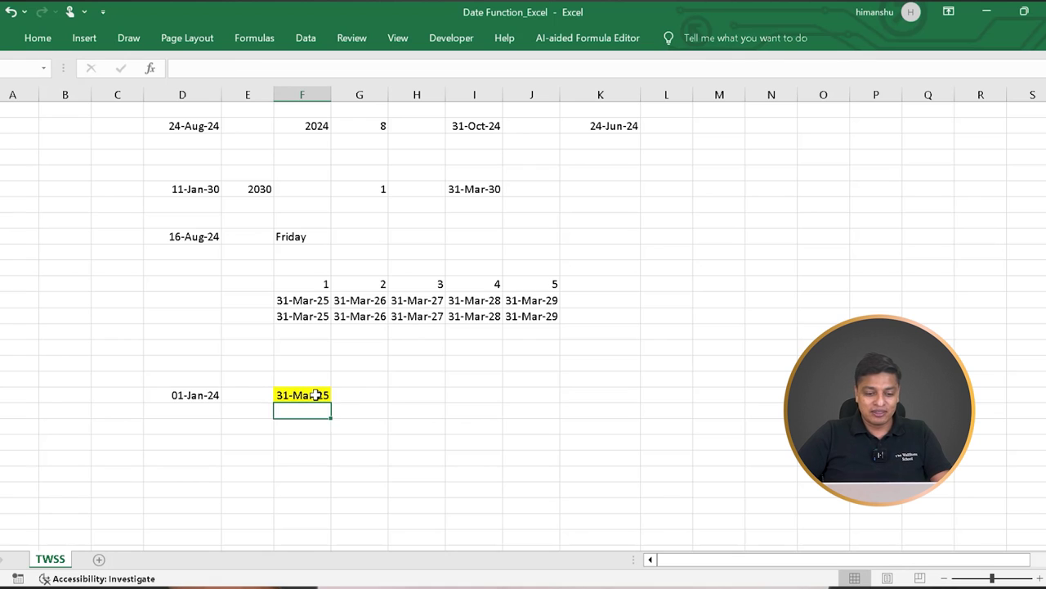
key(Left)
key(Right)
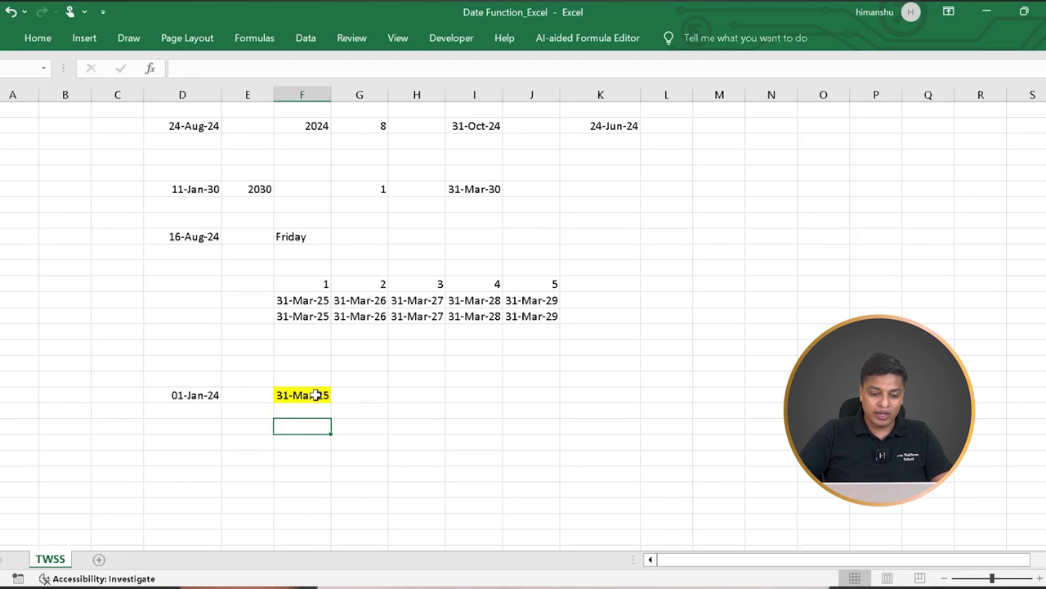
text(=date)
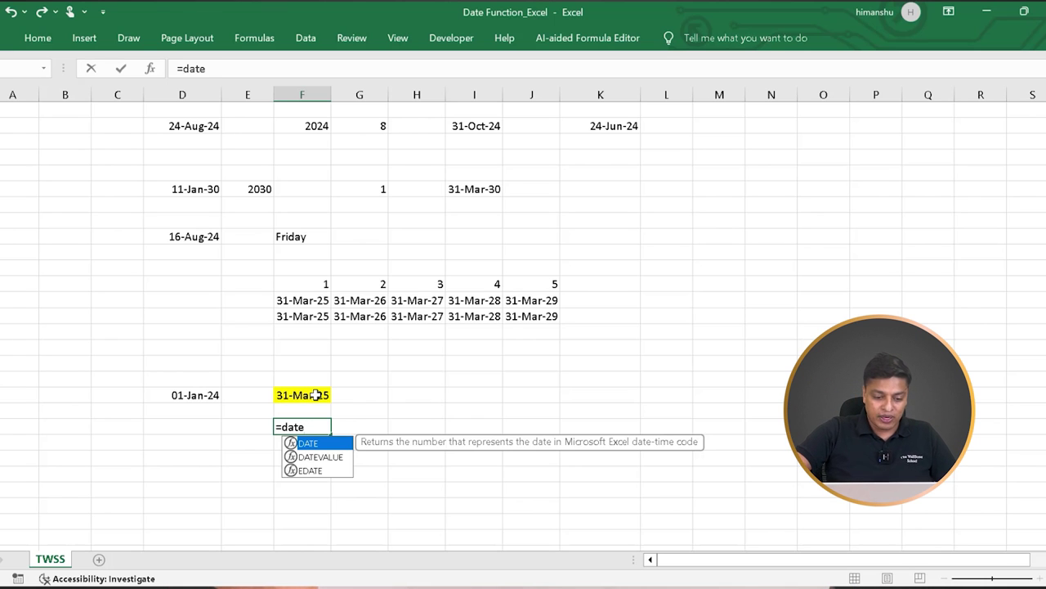
text(()
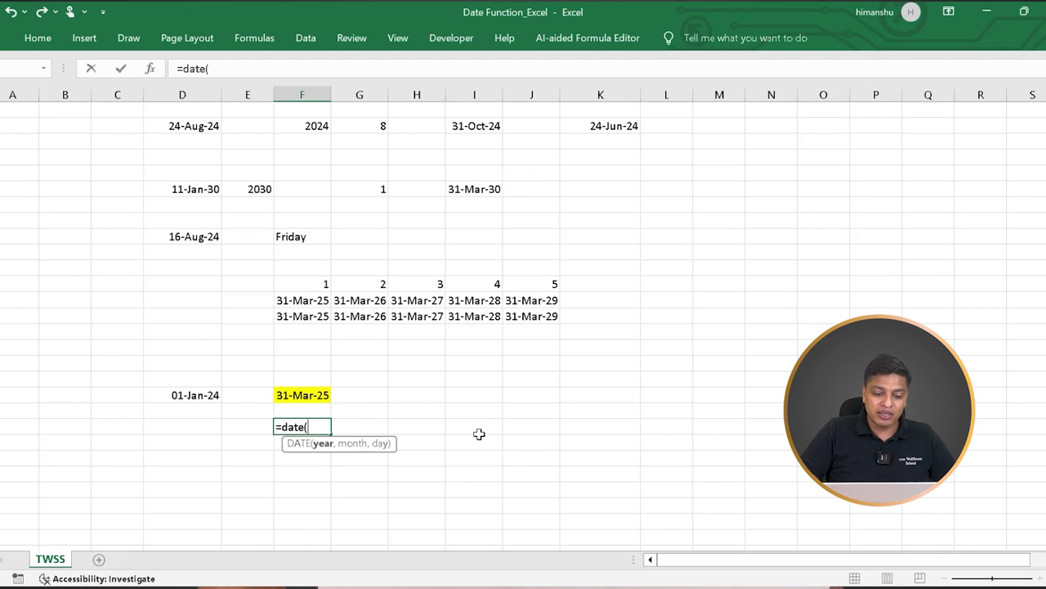
text(year()
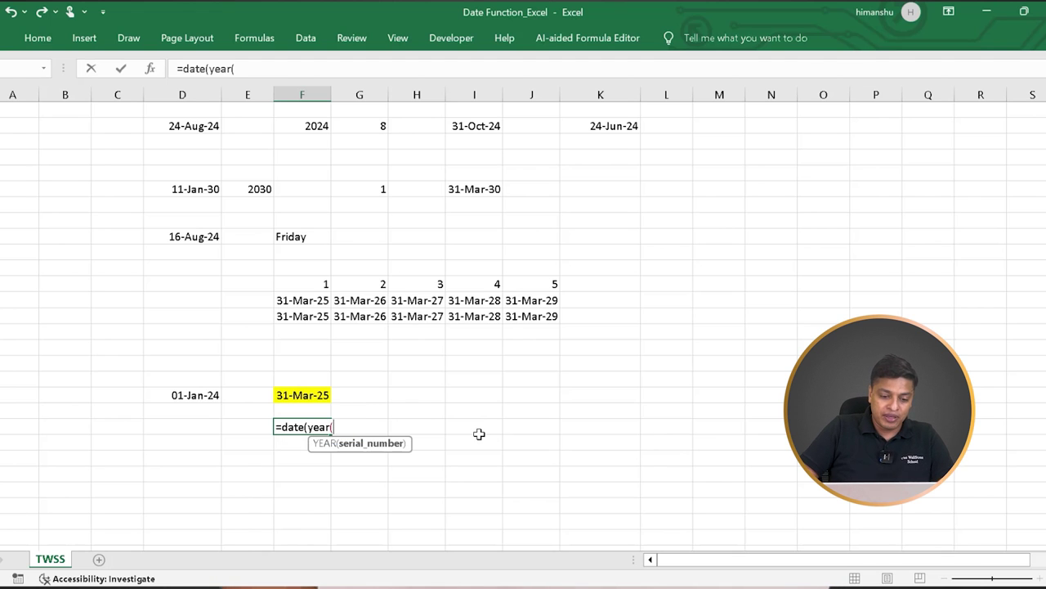
key(Up)
key(Left)
key(Left)
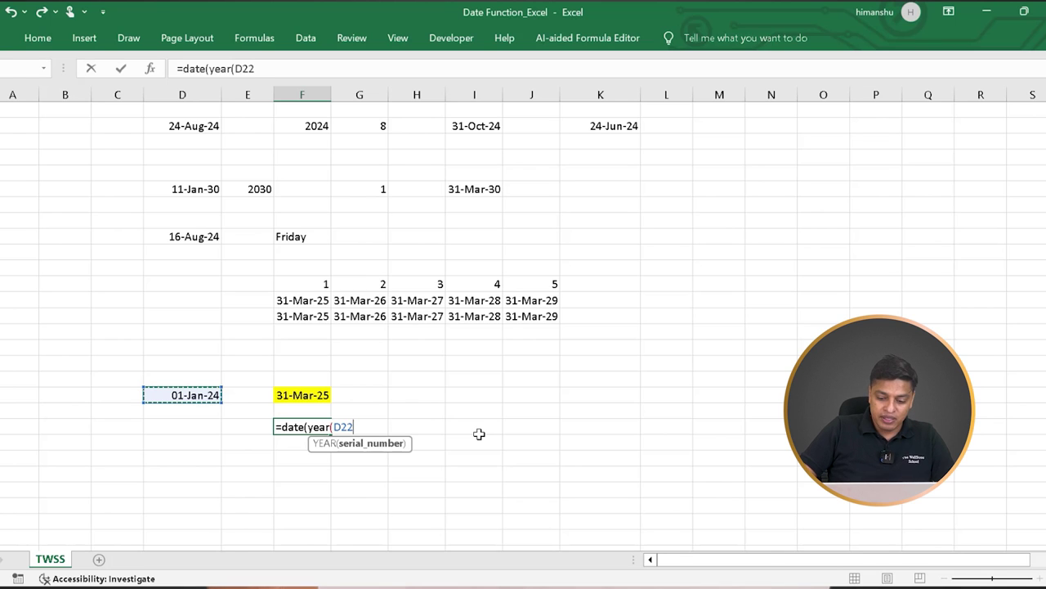
text())
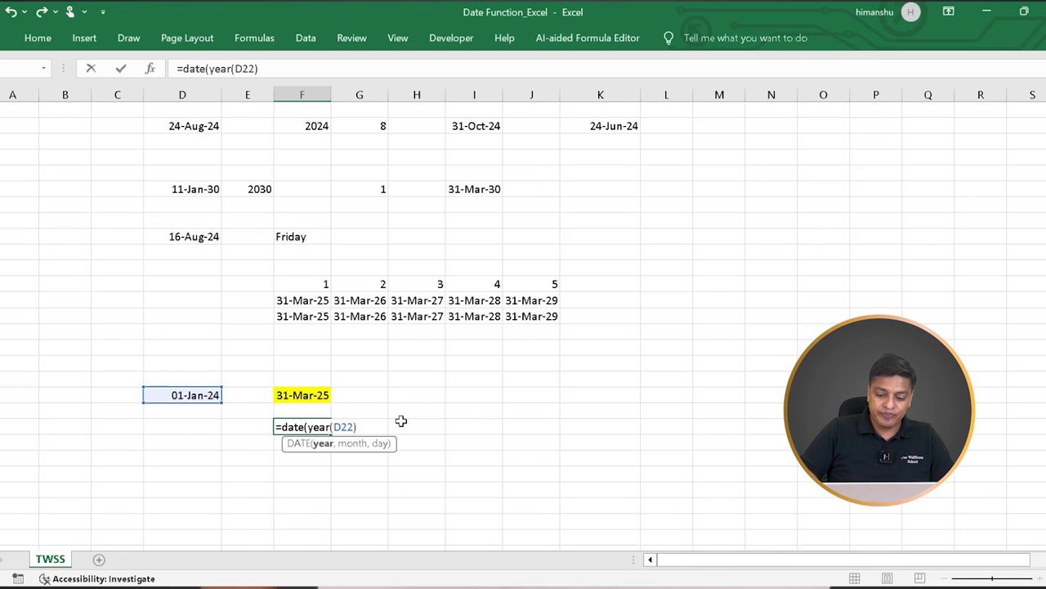
Extend the year argument of the DATE formula in F24 by adding IF(MONTH(D22)>3,1,0) to YEAR(D22).
text(+)
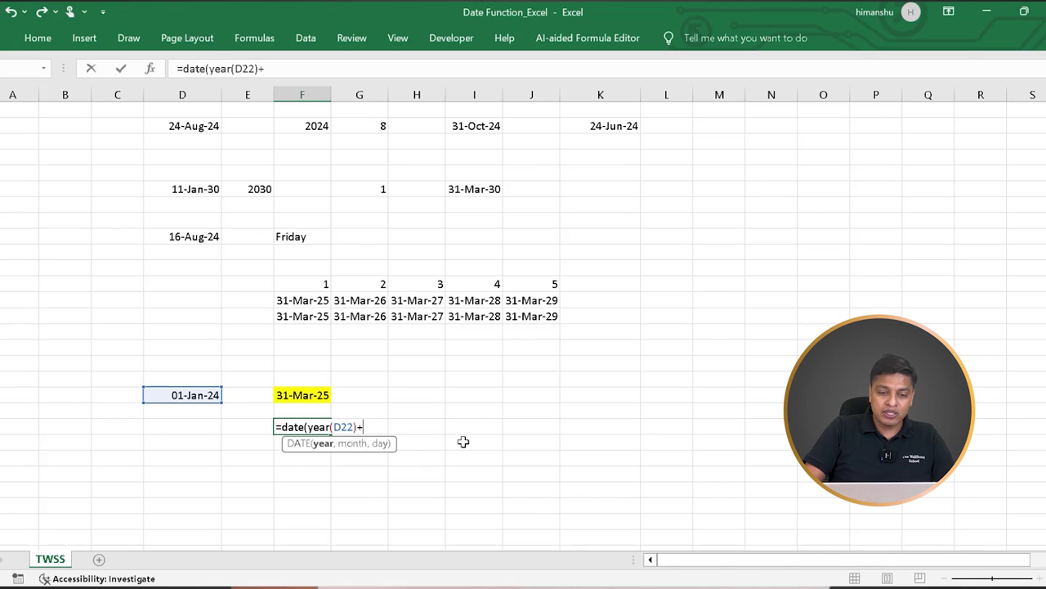
text(if()
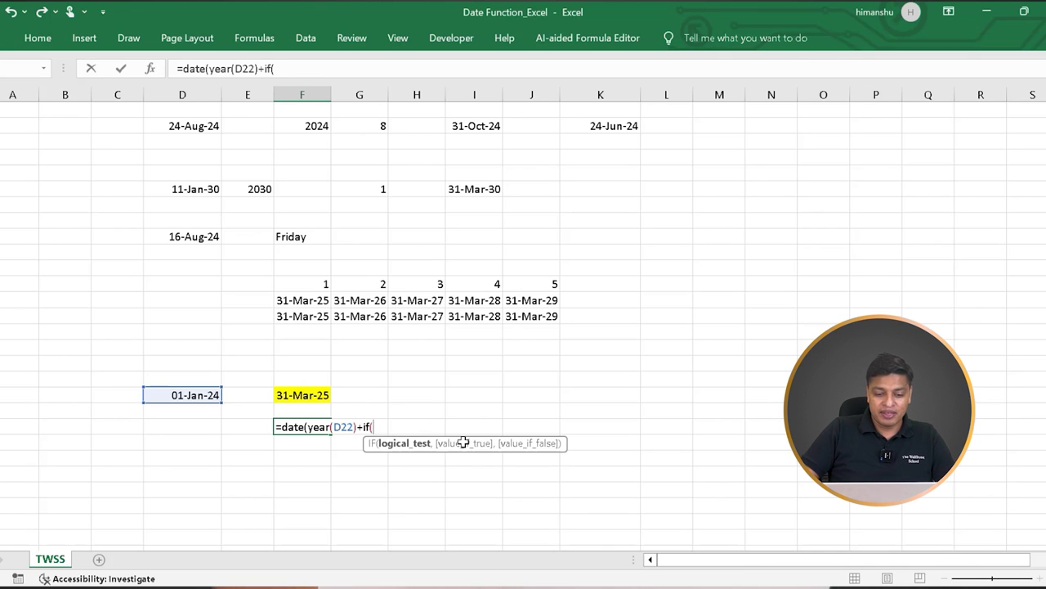
text(month()
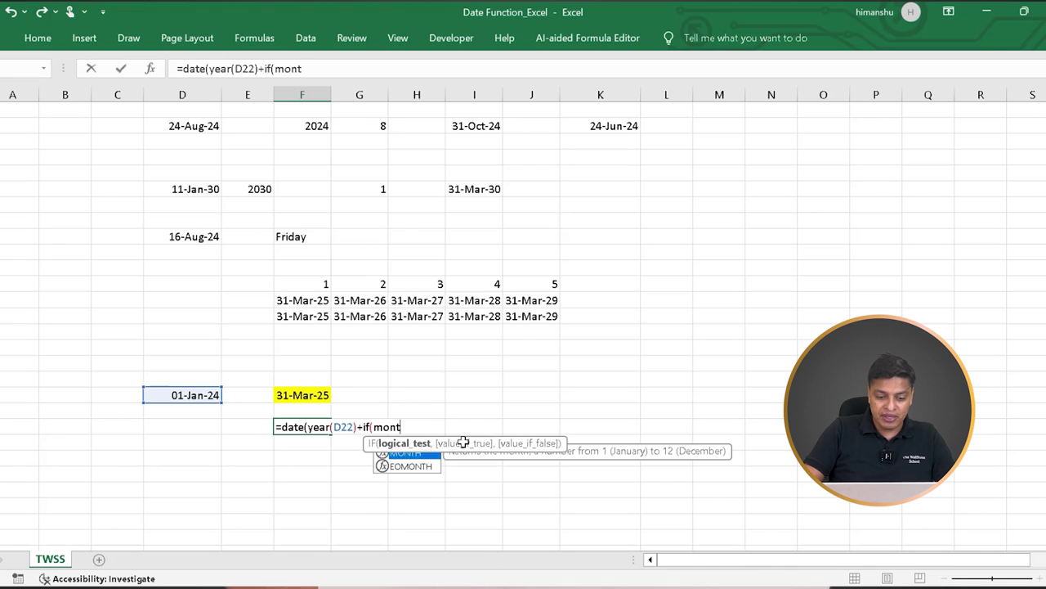
click(212, 398)
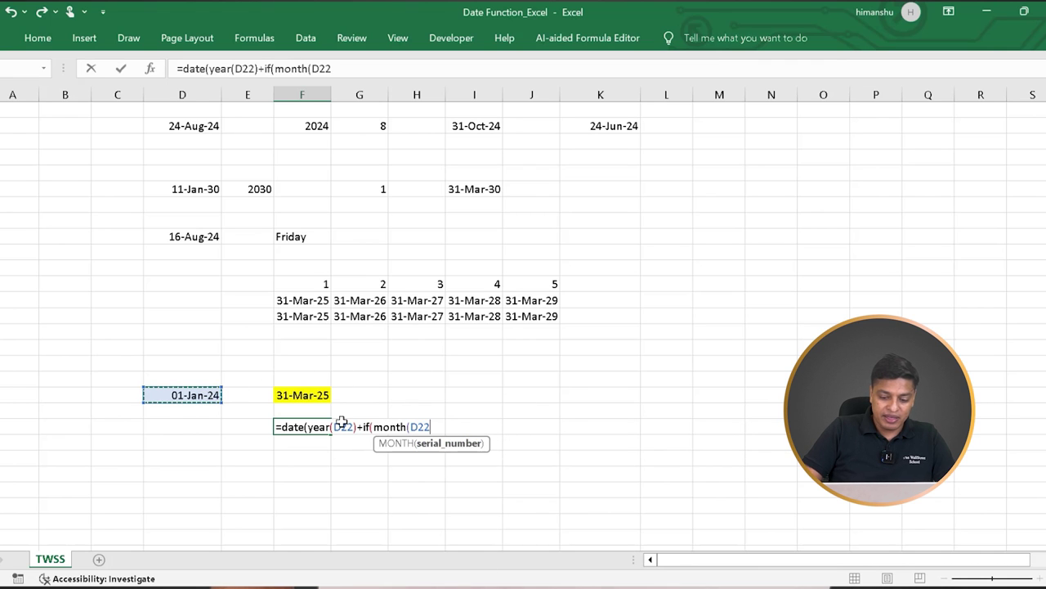
text())
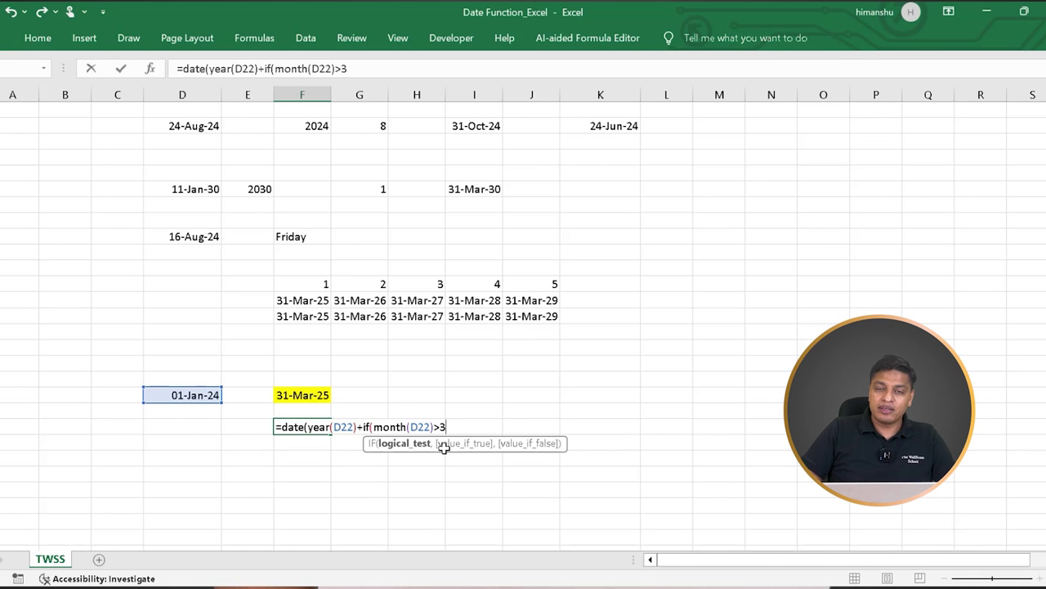
text(>3,)
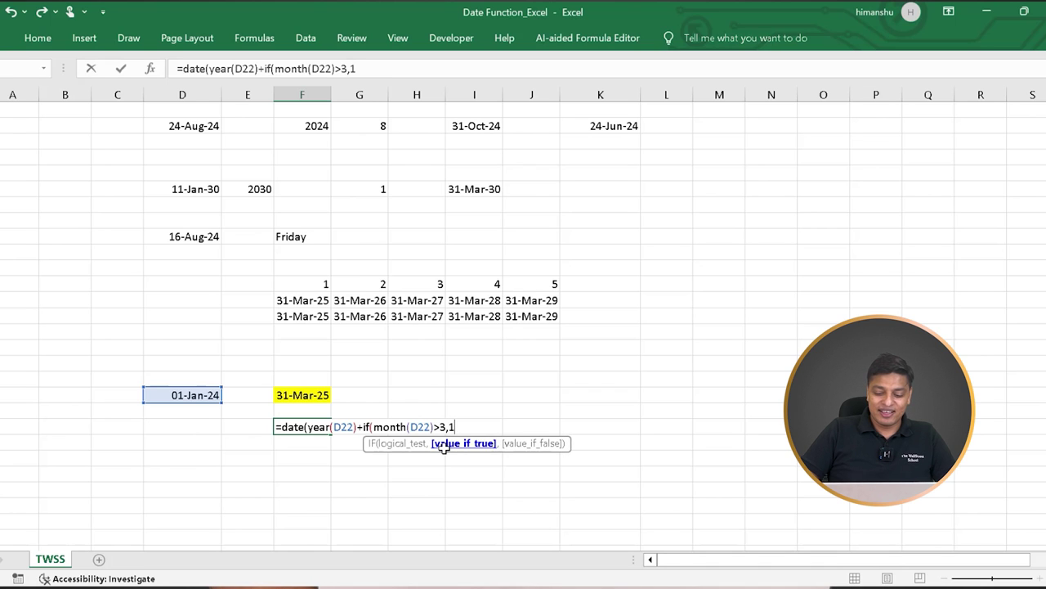
text(1,)
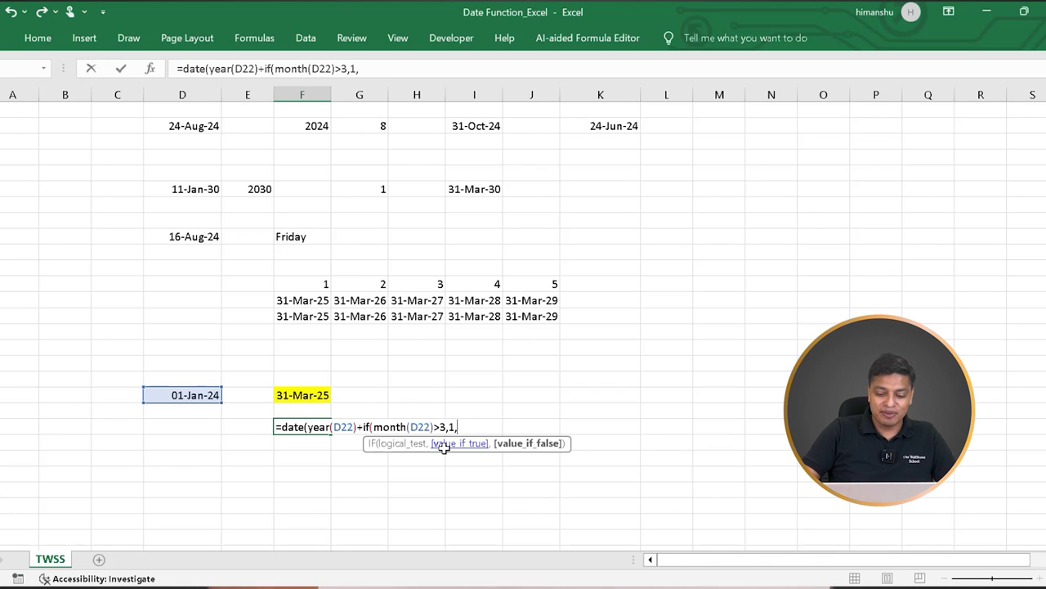
text(0))
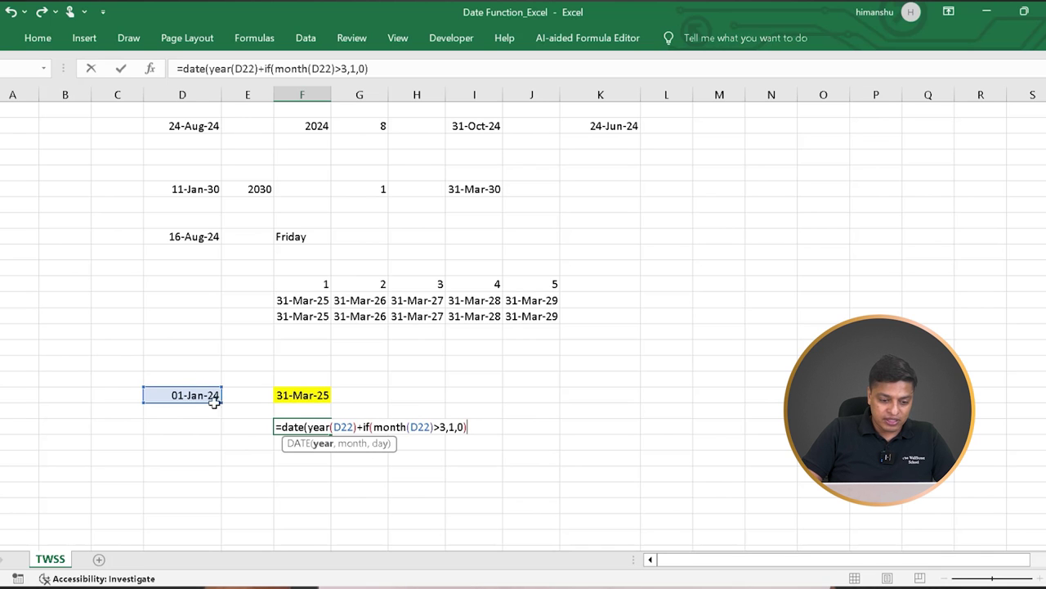
Examine the YEAR(D22) part, the MONTH(D22)>3 test and the IF results within the unfinished DATE formula.
drag(331, 428, 357, 428)
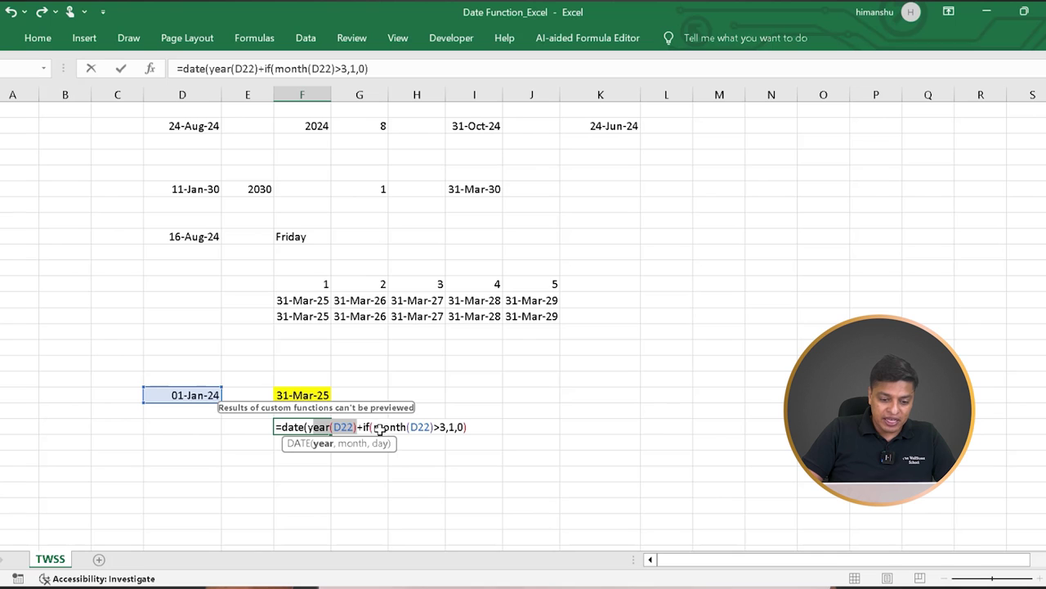
drag(374, 426, 434, 427)
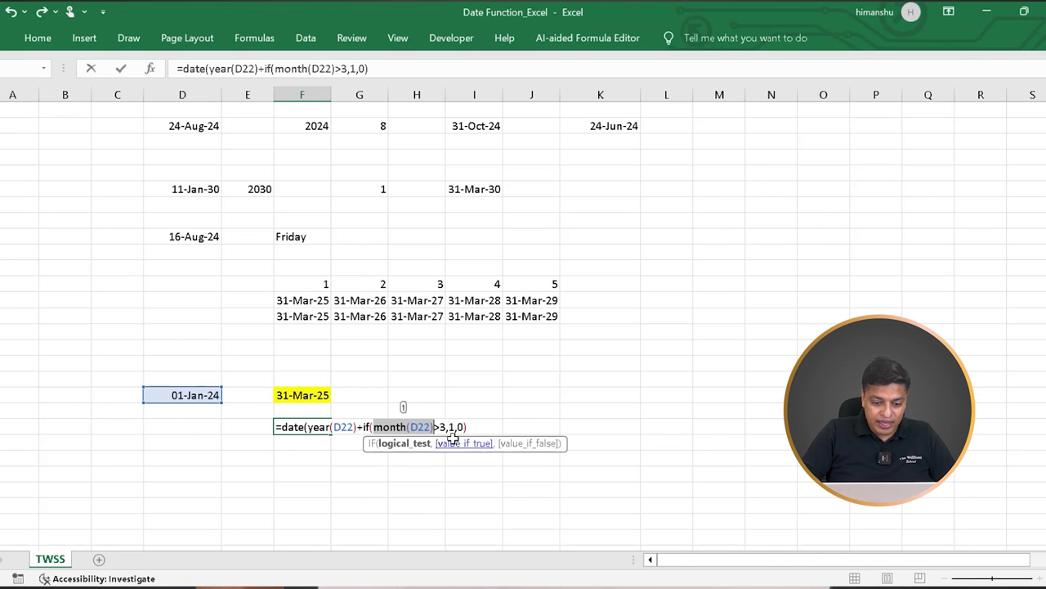
drag(443, 426, 374, 426)
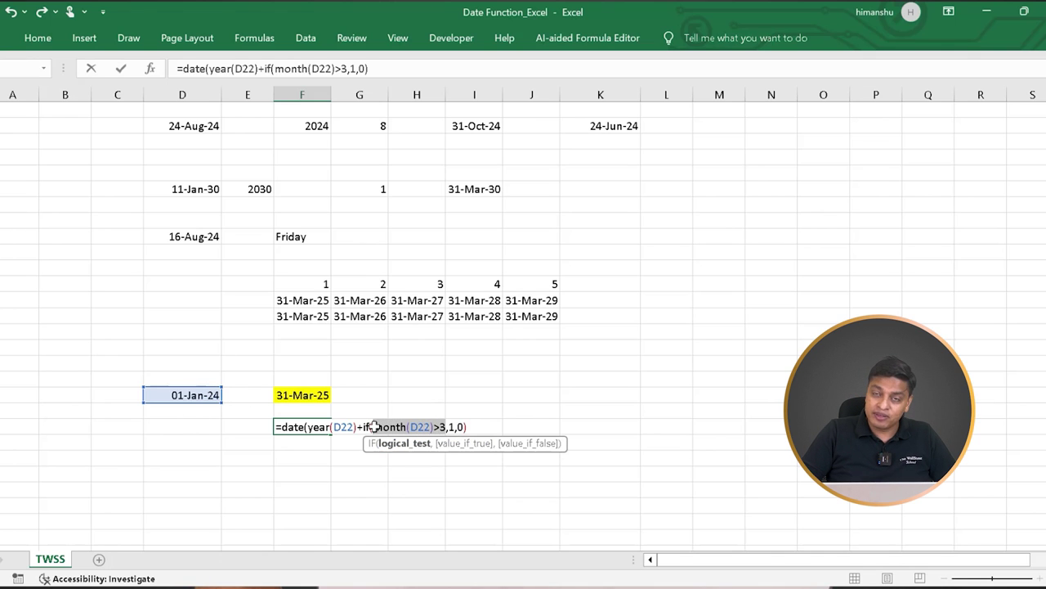
click(463, 427)
click(468, 427)
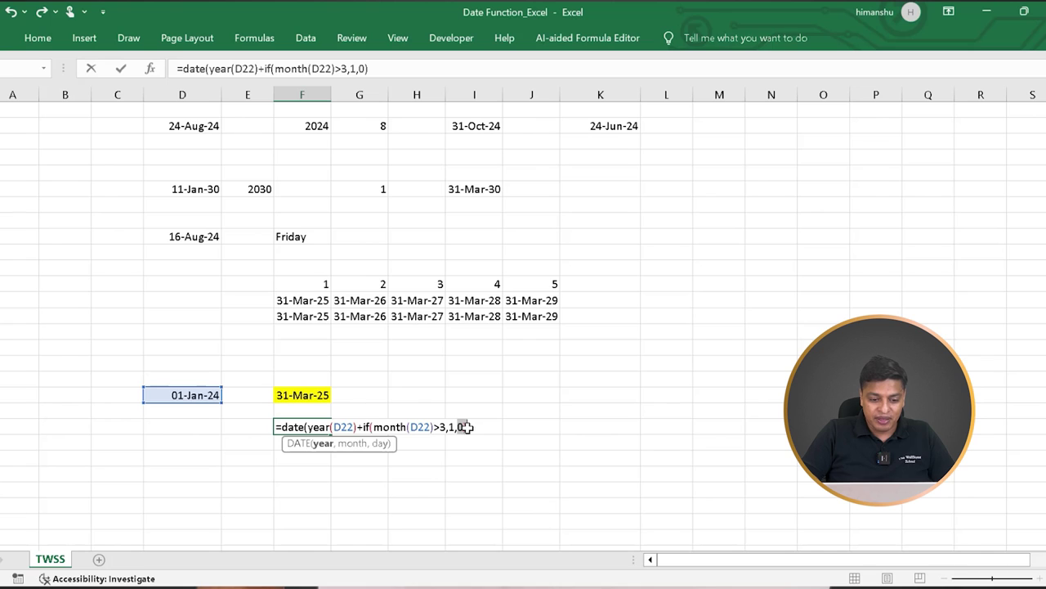
drag(307, 426, 463, 427)
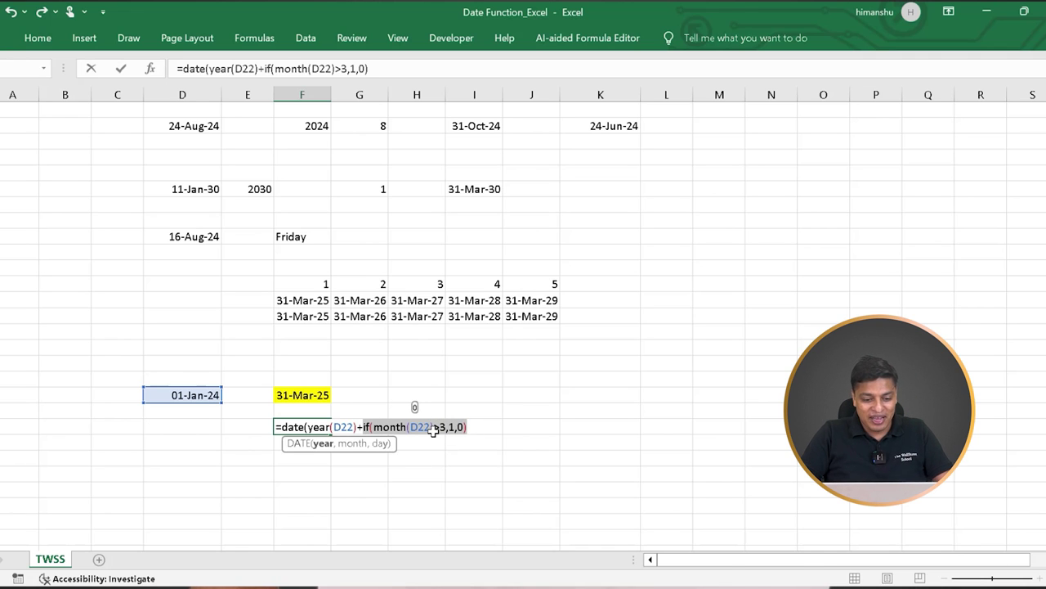
click(476, 427)
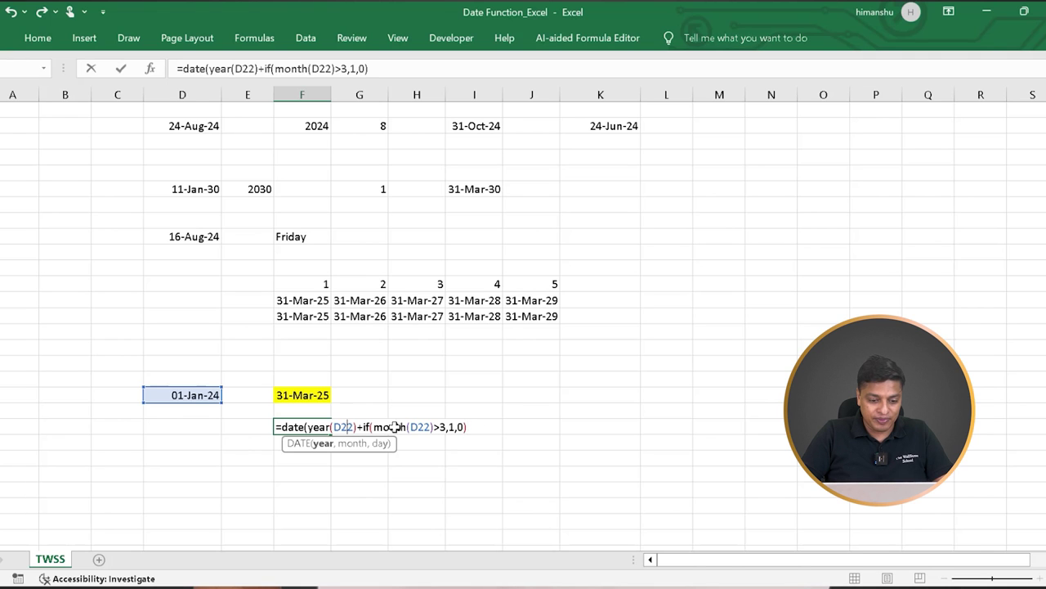
drag(342, 426, 478, 423)
click(472, 427)
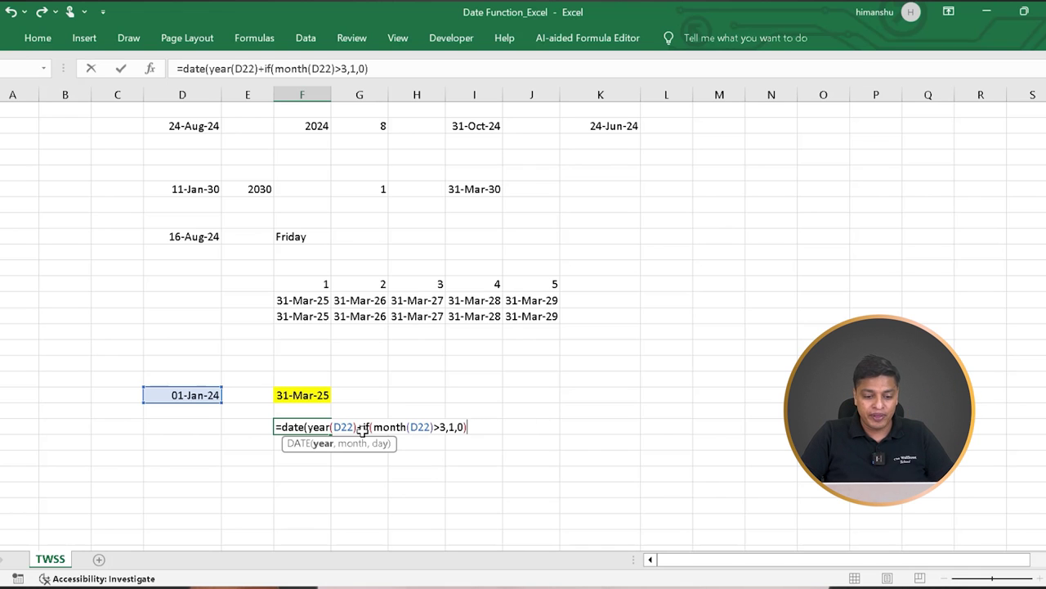
drag(335, 427, 433, 427)
click(474, 429)
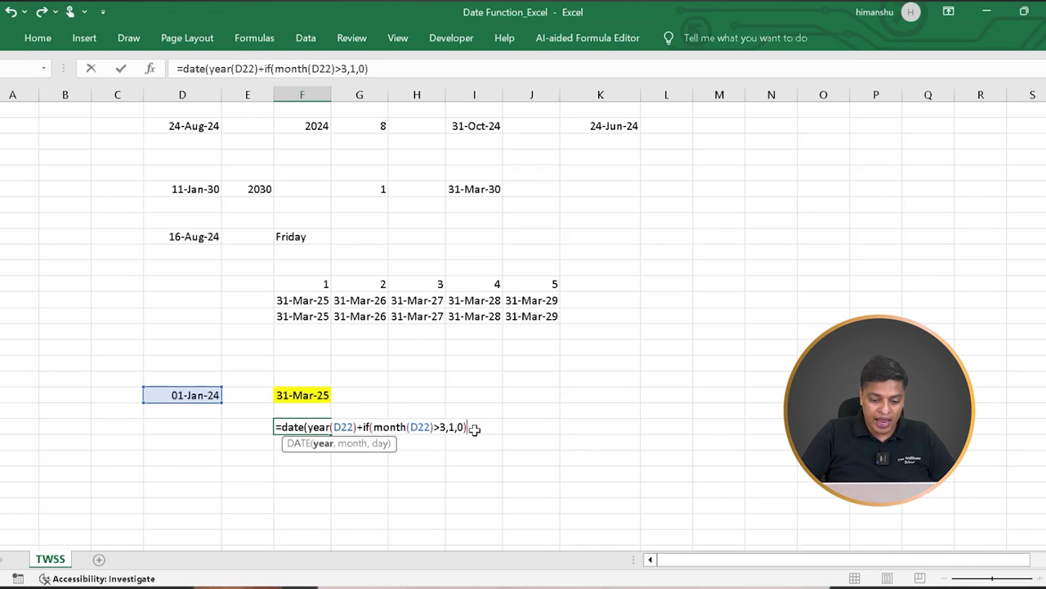
Complete the DATE formula in F24 with month 3 and day 31, and format the result as day-month-year with an abbreviated month name.
text(,)
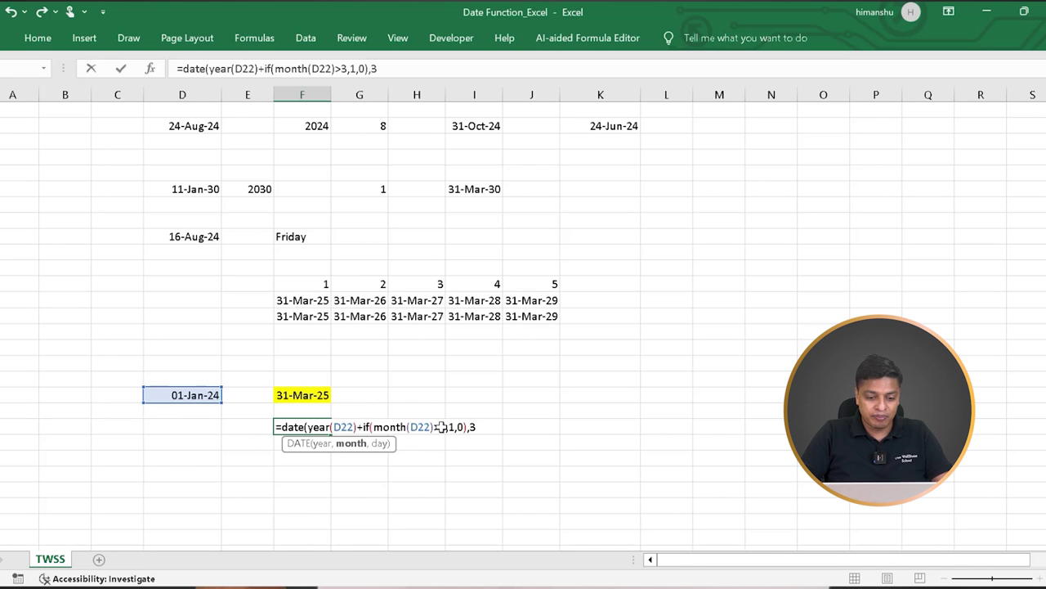
text(3,)
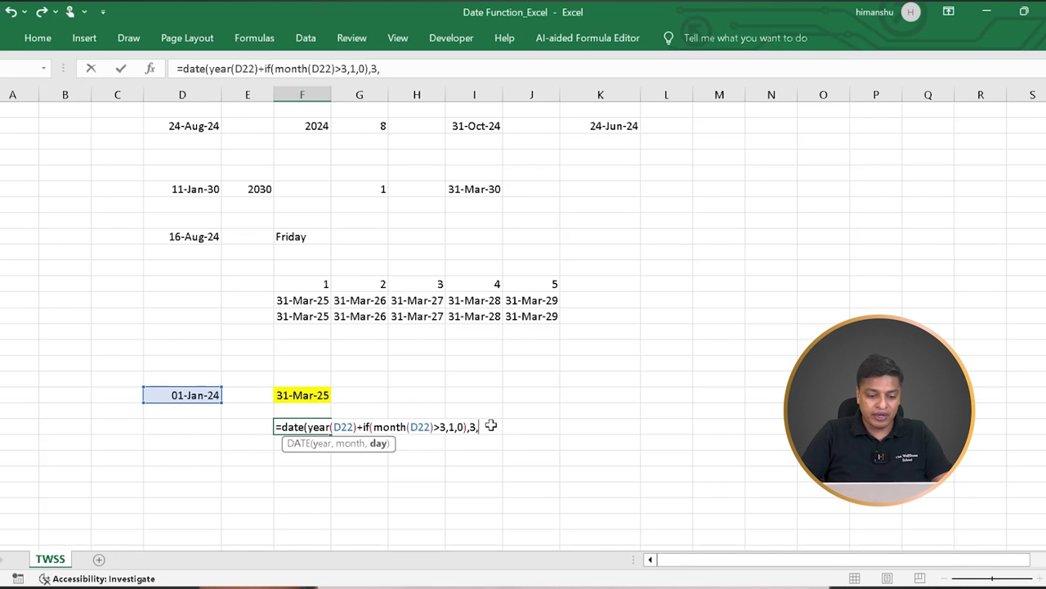
text(31))
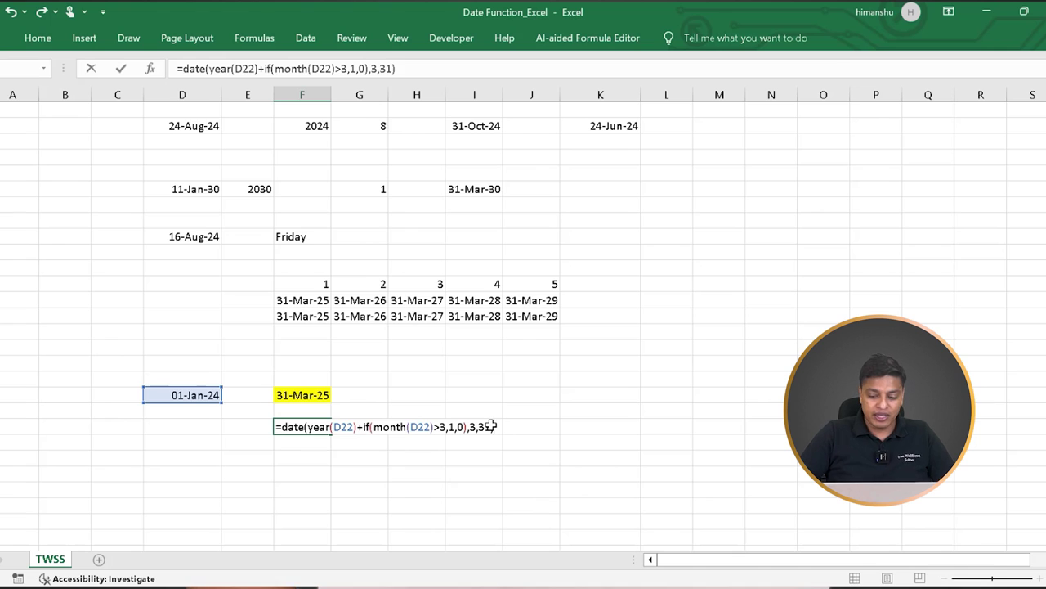
key(Return)
key(Up)
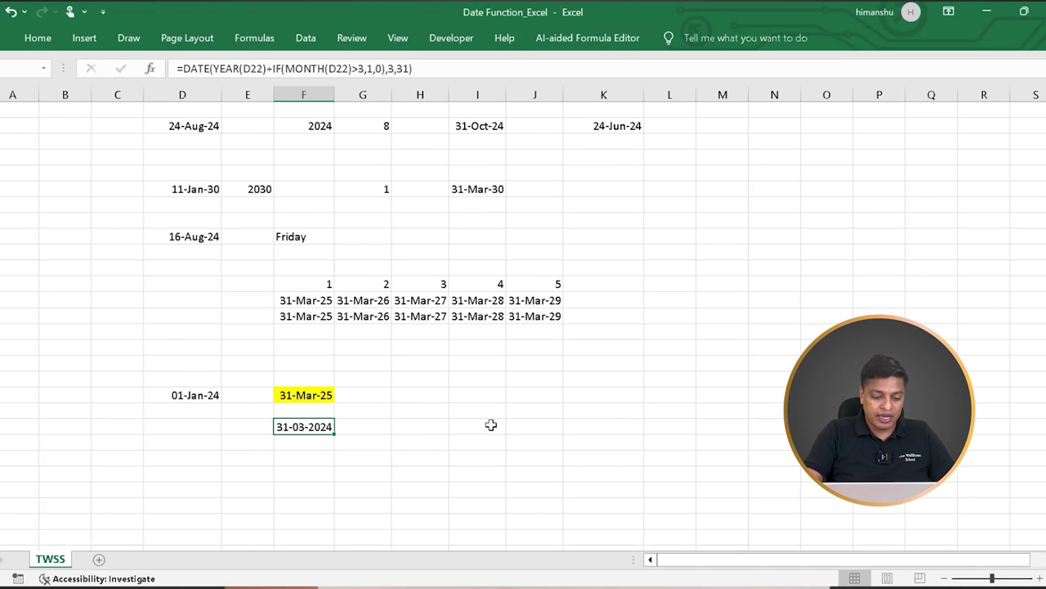
key(ctrl+shift+numbersign)
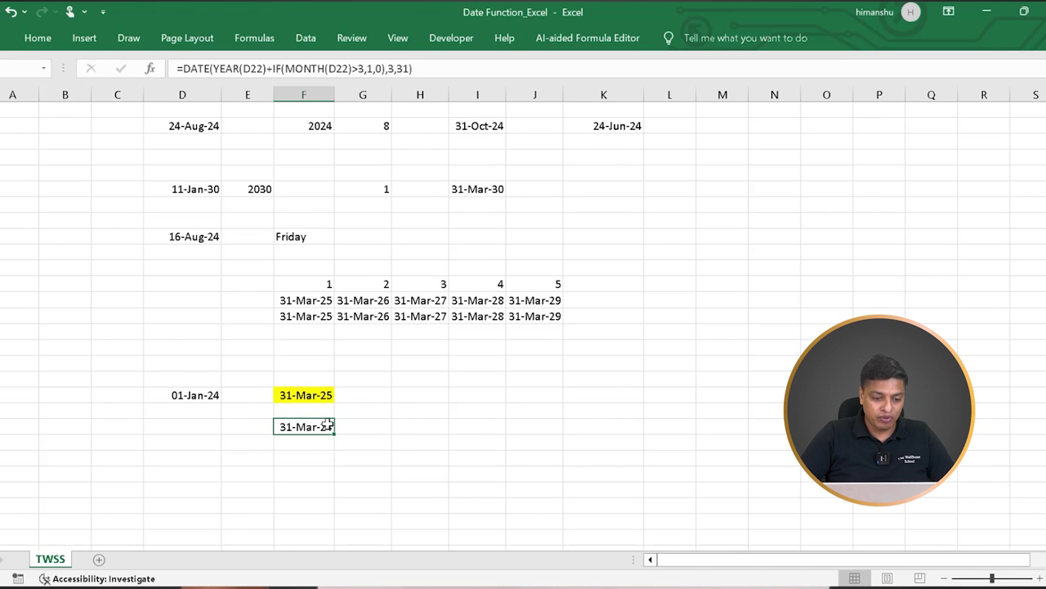
Move the date from D22 to D24, in the same row as the new DATE formula.
click(318, 394)
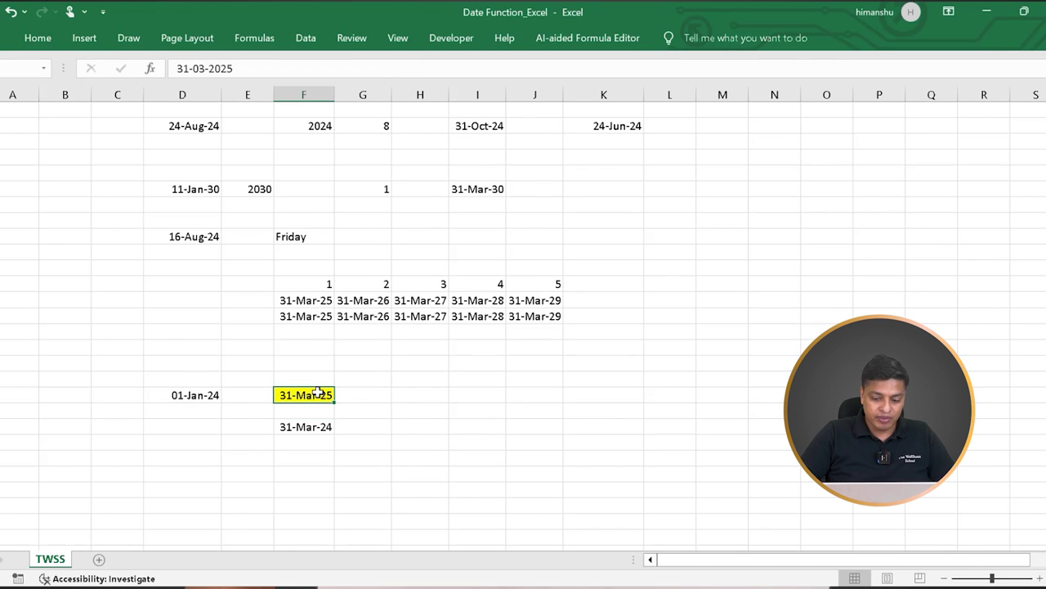
click(205, 393)
key(ctrl+c)
key(Down)
key(Down)
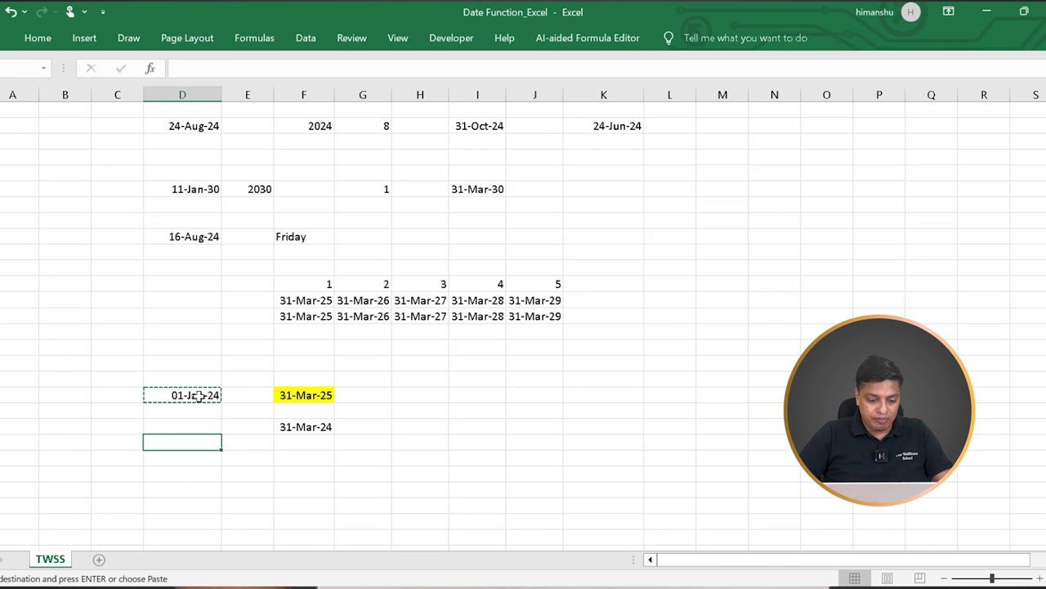
key(Return)
key(Right)
key(Right)
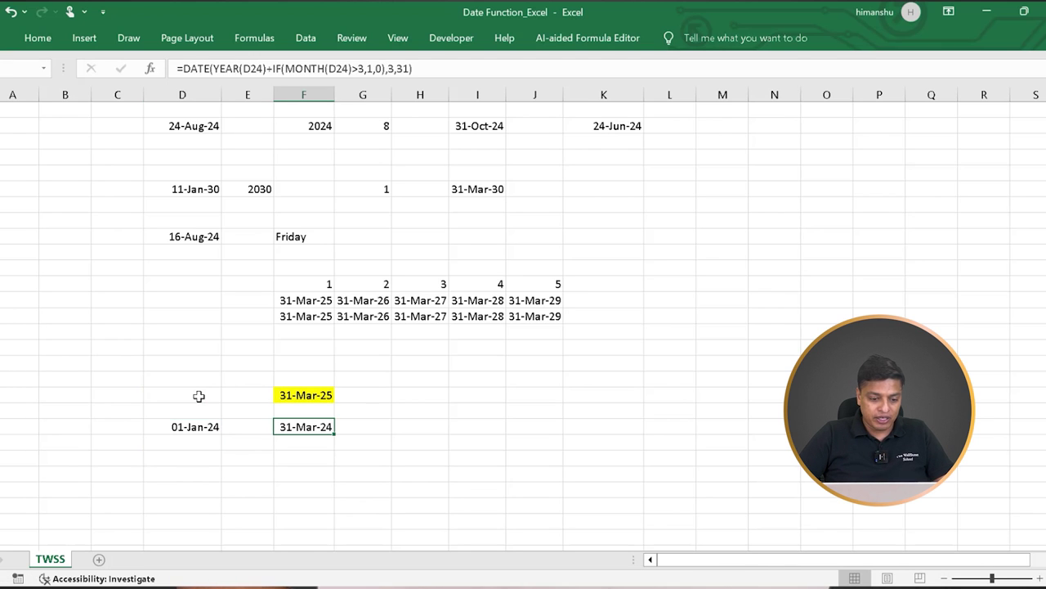
key(Left)
key(Left)
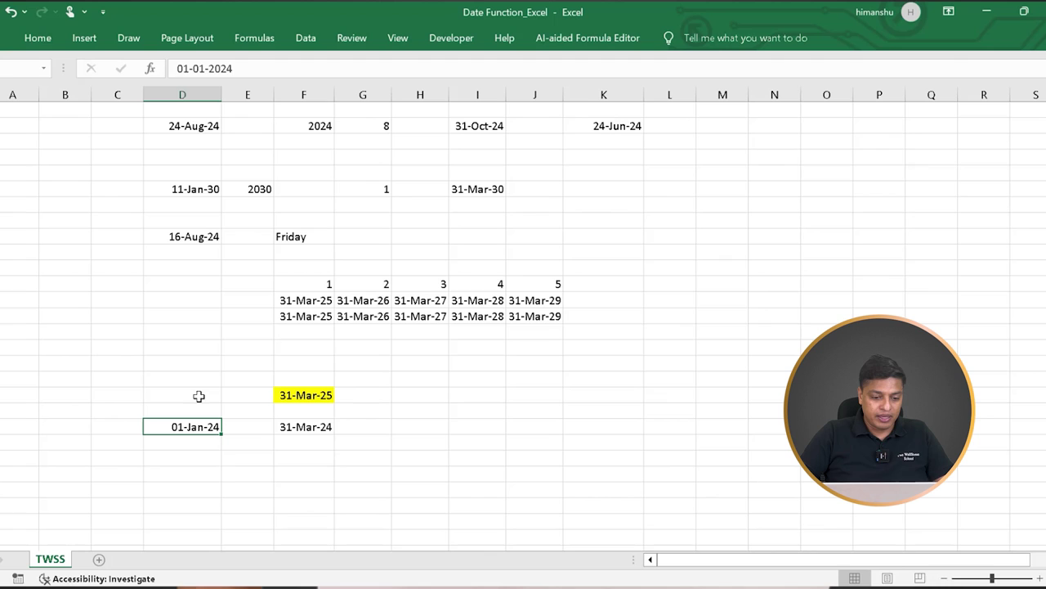
Highlight the year-end formula cell F24 with a yellow fill.
click(310, 426)
click(37, 38)
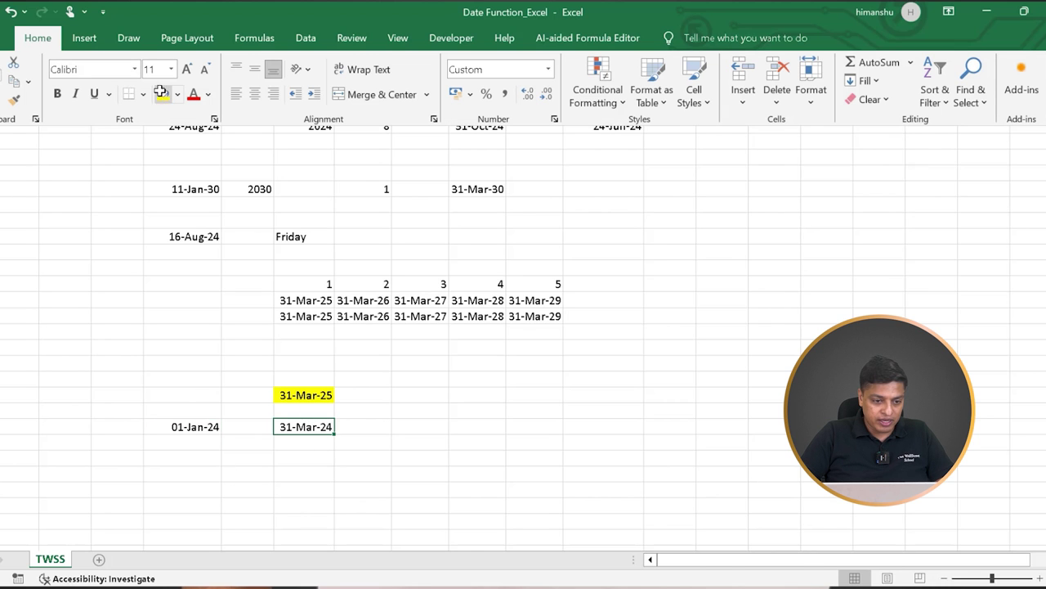
click(164, 93)
Check the DATE formula in F24 and its references to the date in D24.
click(193, 427)
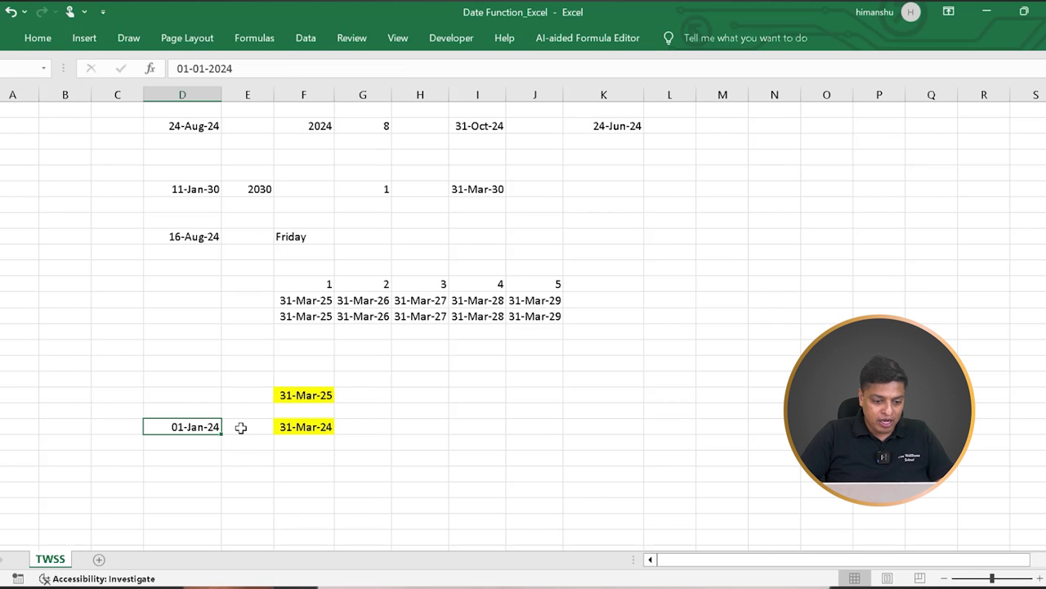
click(306, 427)
double_click(306, 427)
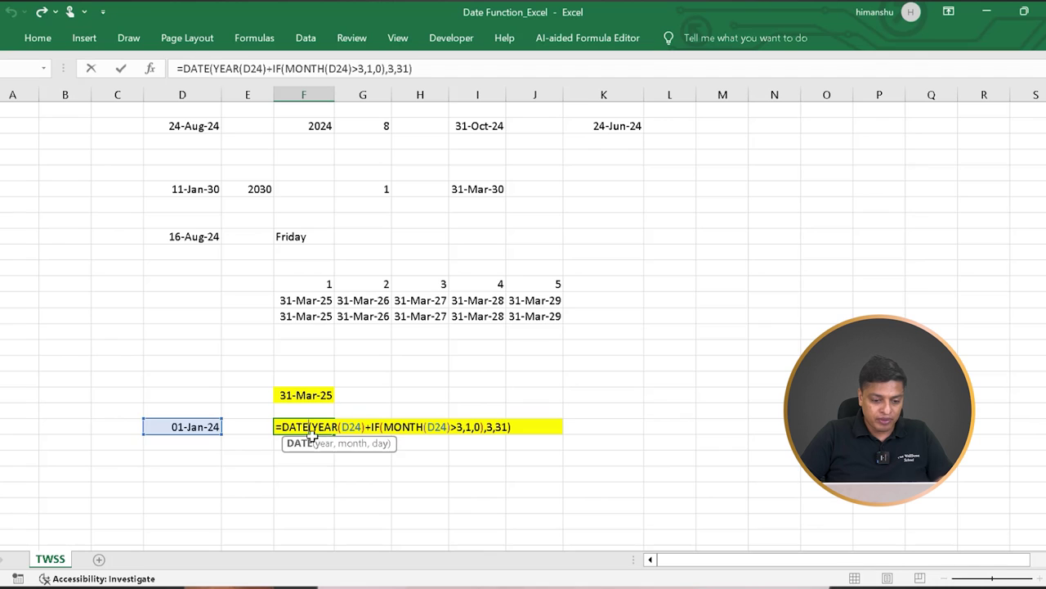
key(Escape)
Replace the date in D24 with 1 Apr 2024.
click(188, 426)
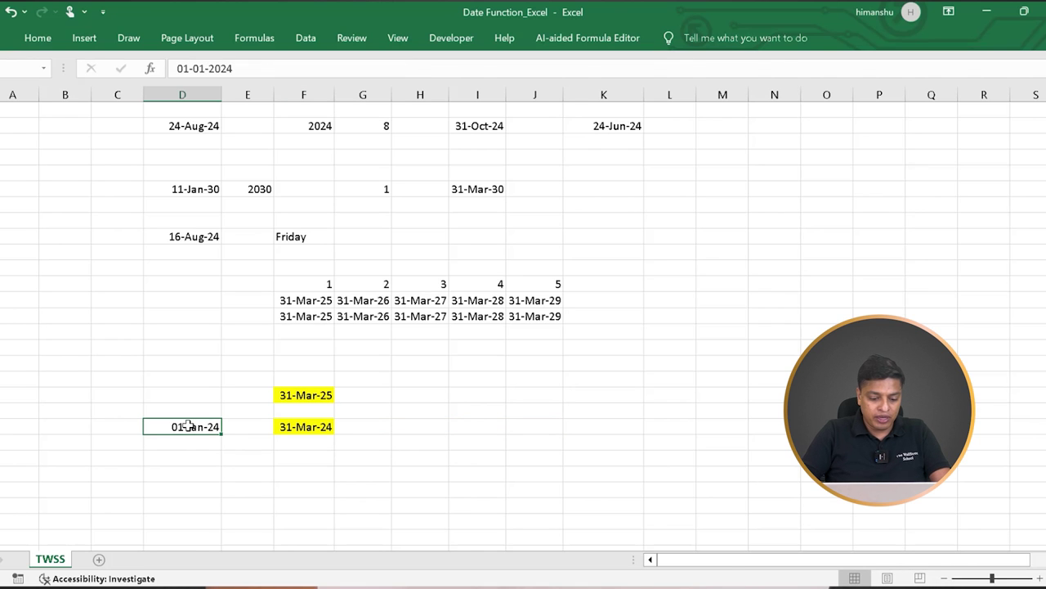
text(q)
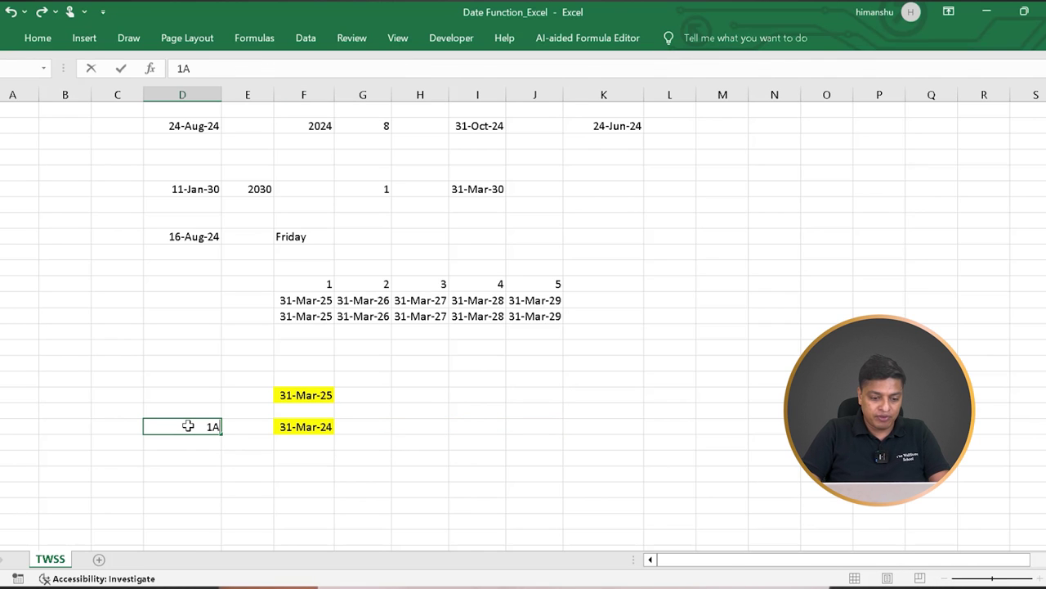
key(BackSpace)
text(Apr 2024)
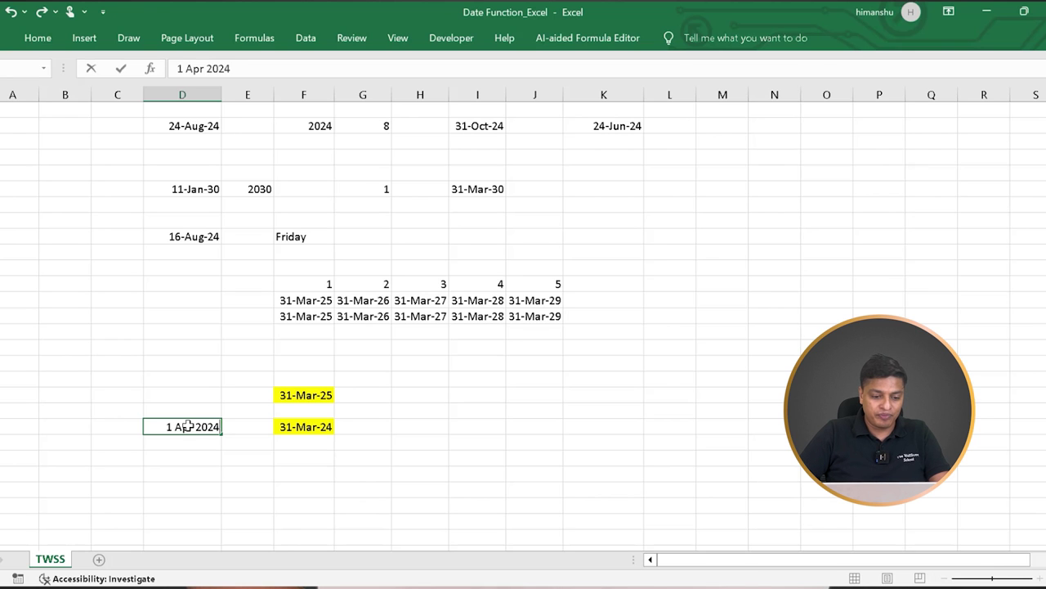
key(Return)
key(Up)
key(Right)
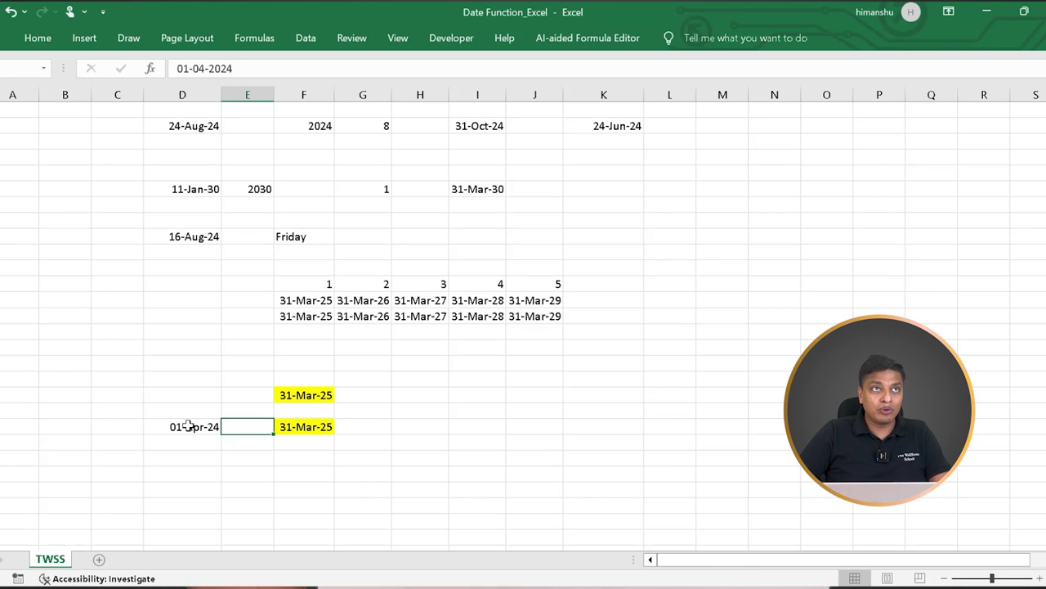
Examine the DATE formula in F24 part by part: YEAR(D24), the IF(MONTH(D24)>3,1,0) adjustment, the combined year argument and the month argument.
click(314, 427)
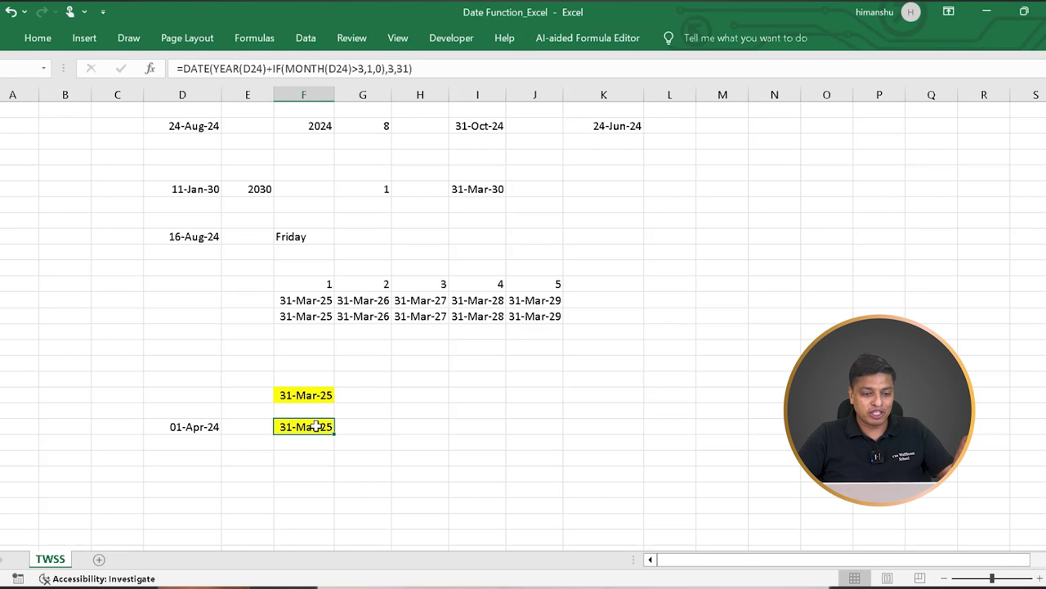
double_click(327, 427)
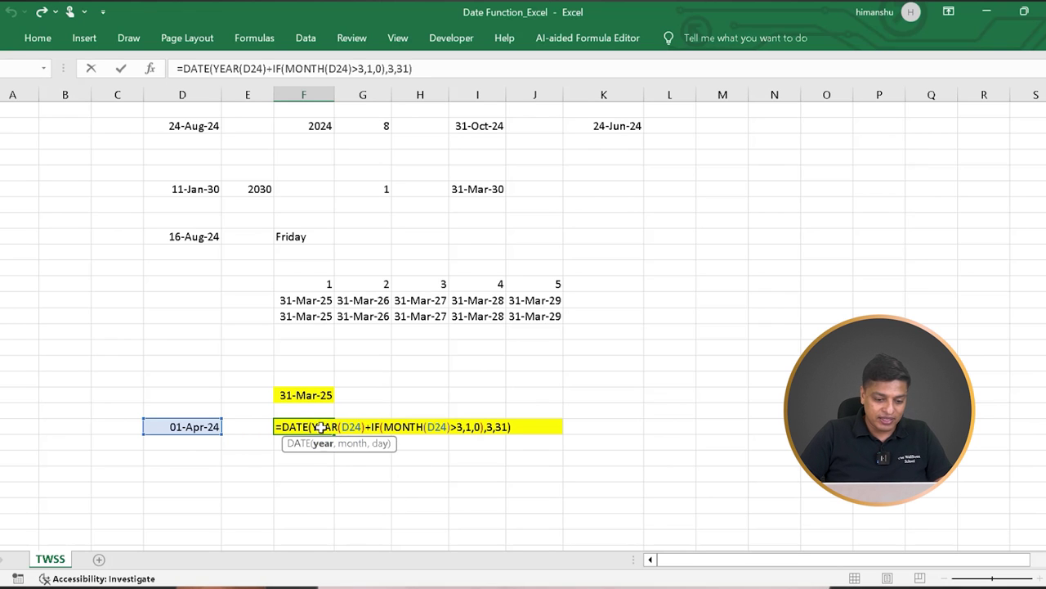
drag(309, 426, 365, 427)
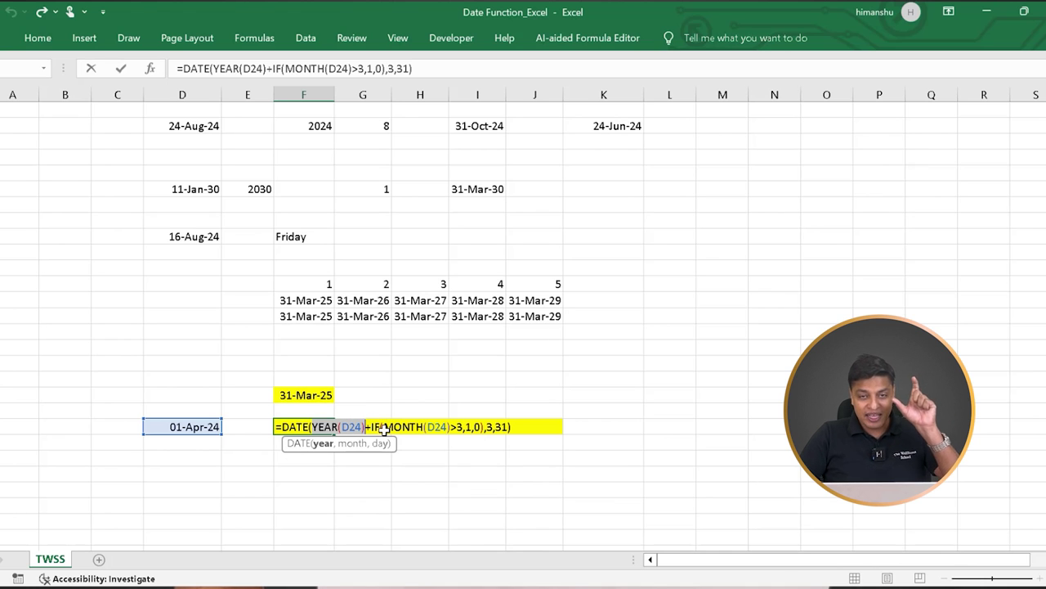
drag(387, 426, 431, 425)
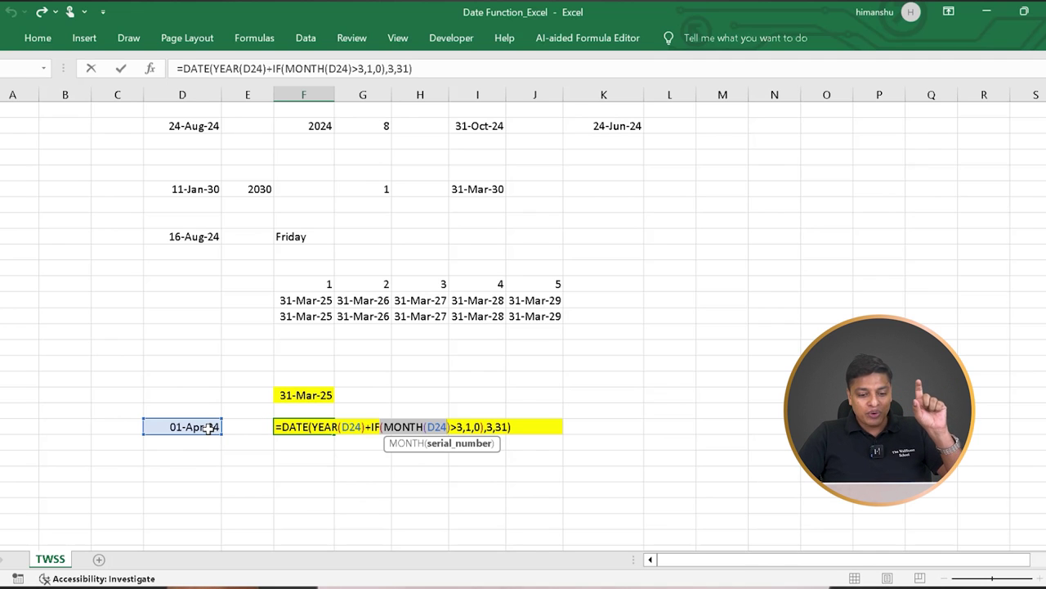
drag(386, 426, 466, 426)
click(469, 427)
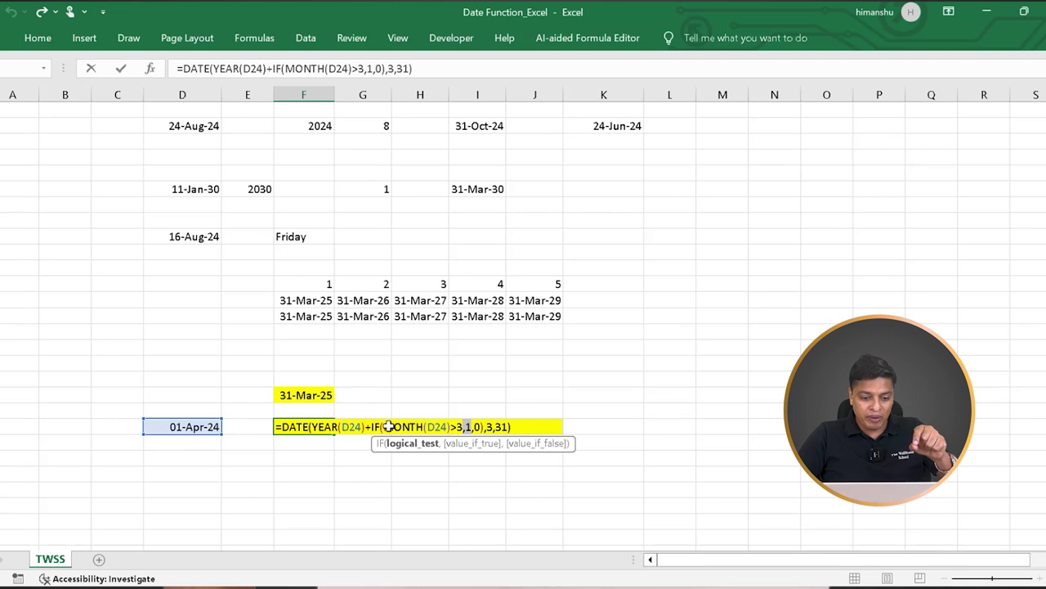
drag(369, 426, 489, 425)
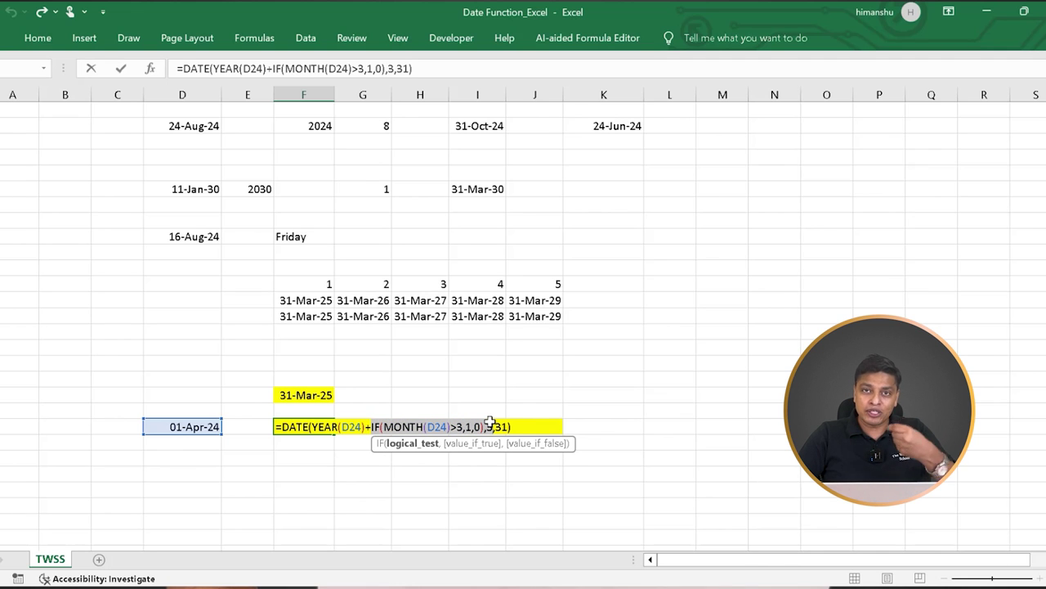
click(488, 424)
drag(310, 426, 484, 426)
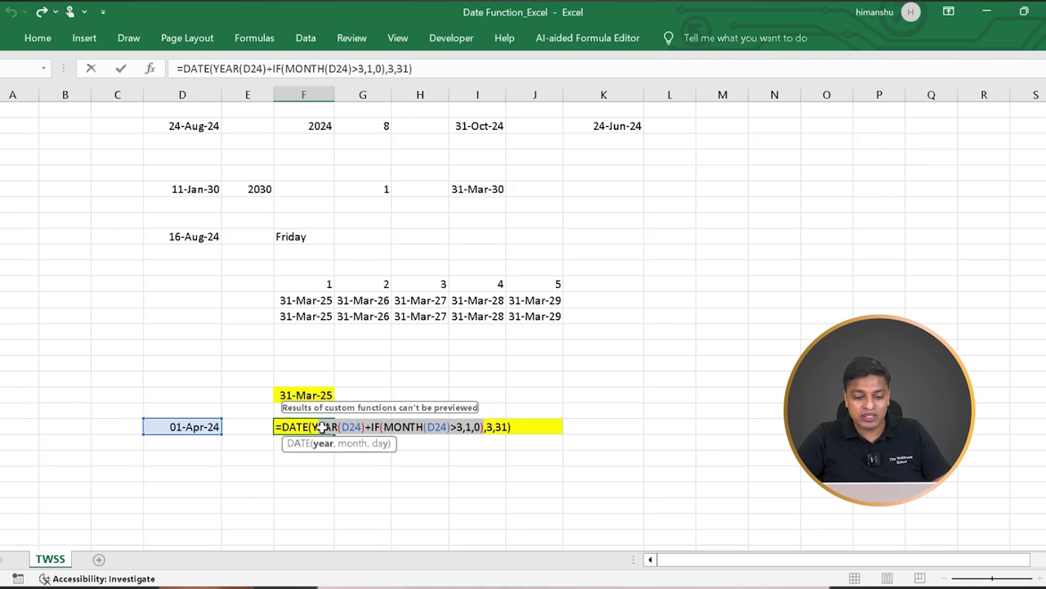
click(485, 426)
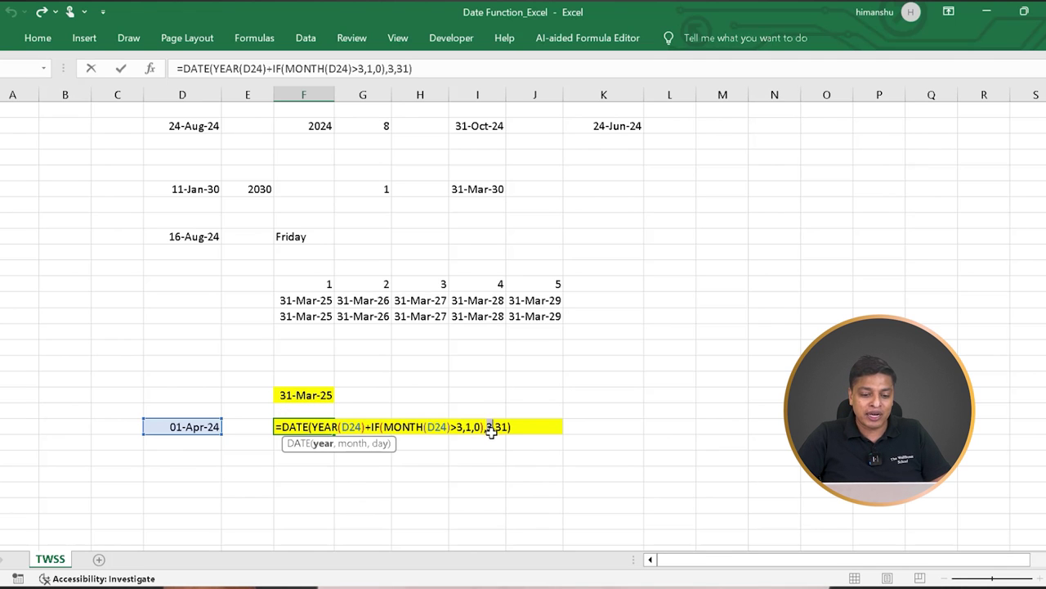
click(542, 427)
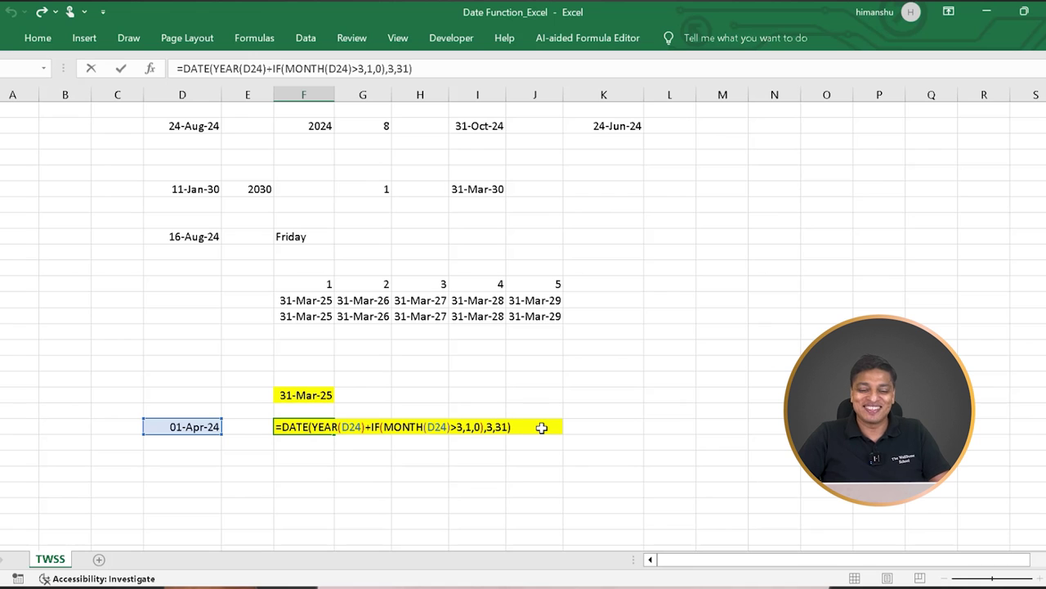